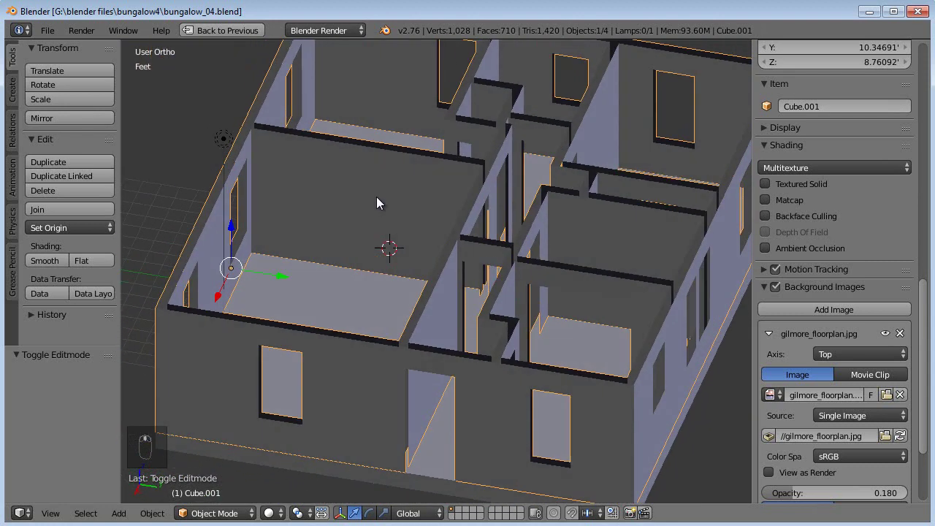
Step: Examine the bungalow's walls, rooms and the door and window openings from several sides
middle_click_drag(255, 143, 356, 165, "shift")
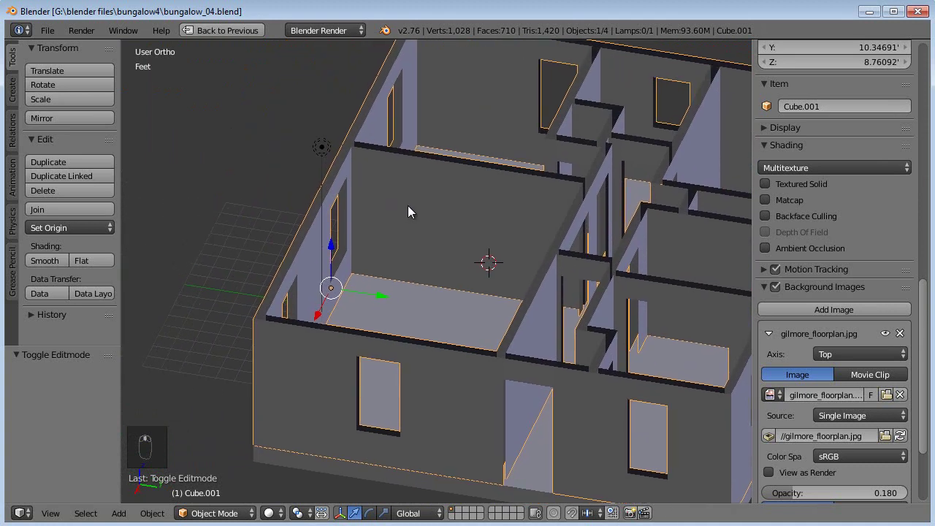
middle_click_drag(391, 191, 436, 171)
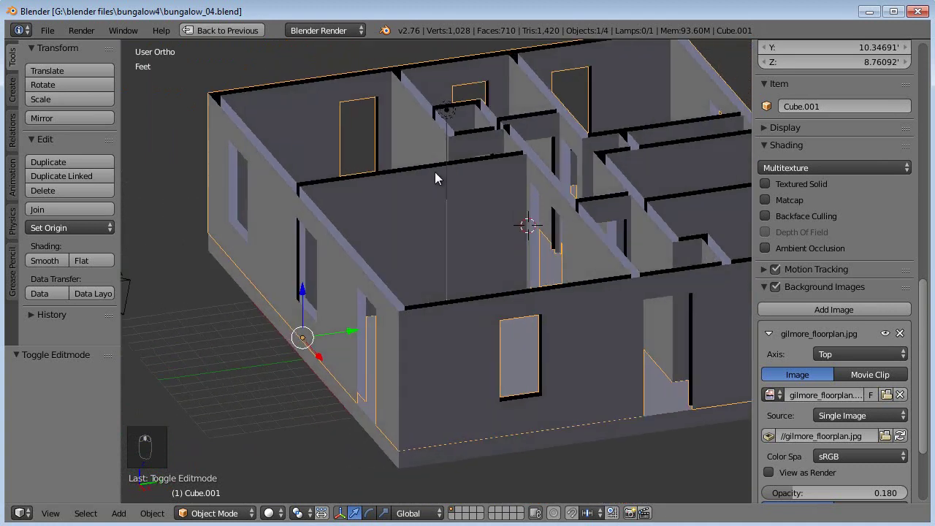
middle_click_drag(313, 221, 458, 176)
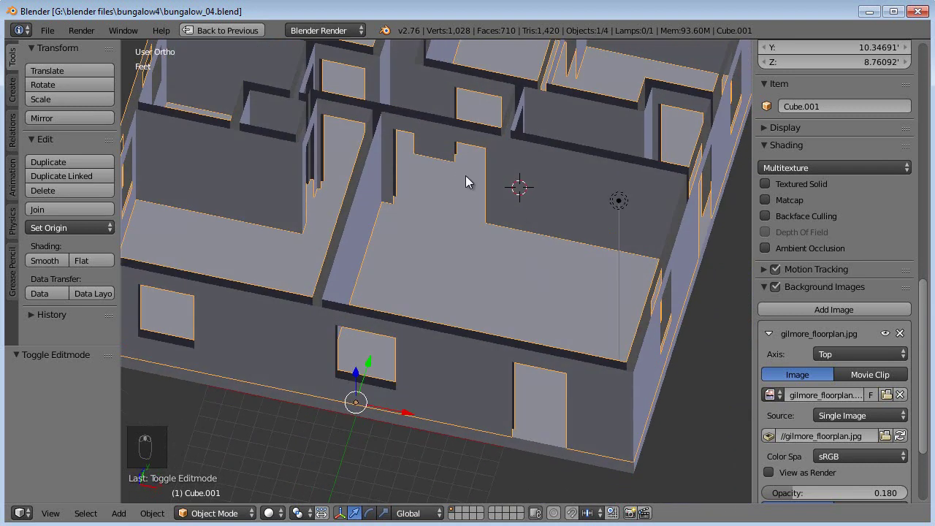
middle_click_drag(497, 203, 576, 191)
middle_click_drag(565, 139, 558, 322)
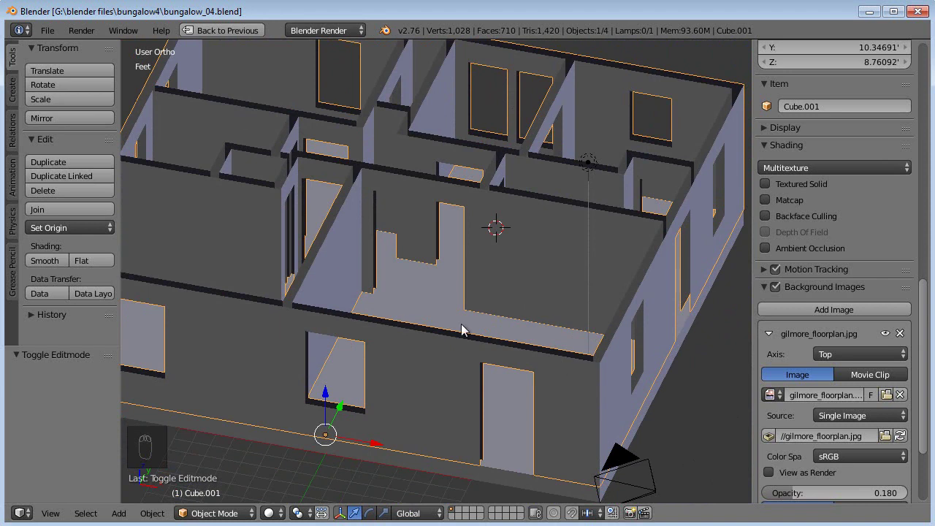
middle_click_drag(306, 311, 476, 233)
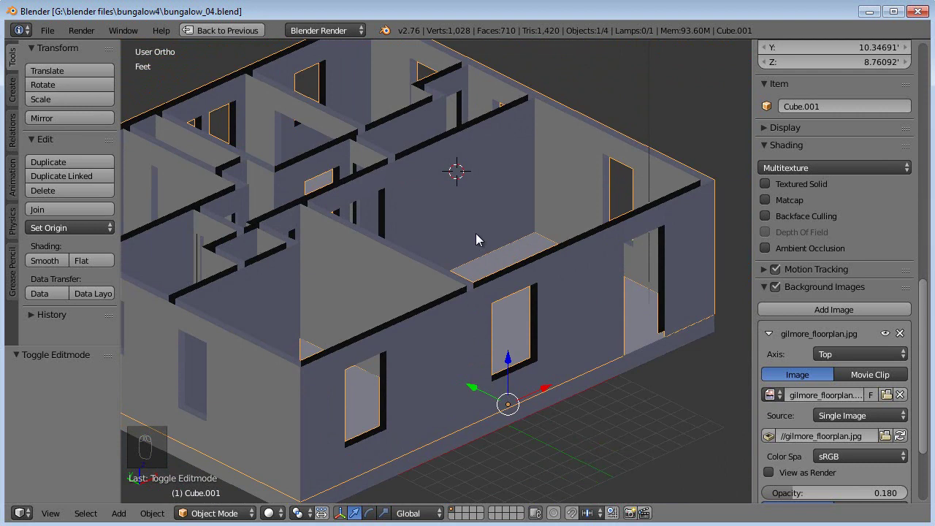
middle_click_drag(496, 259, 416, 316)
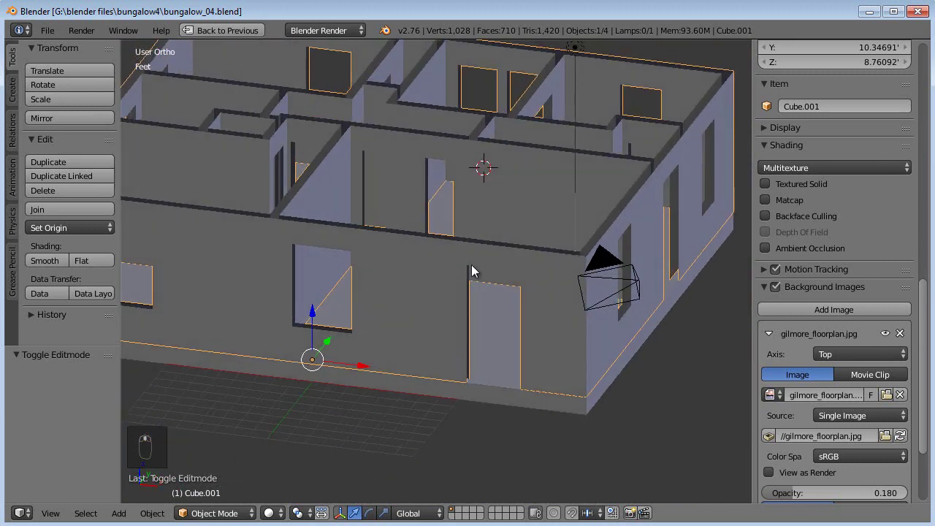
middle_click_drag(470, 376, 508, 317)
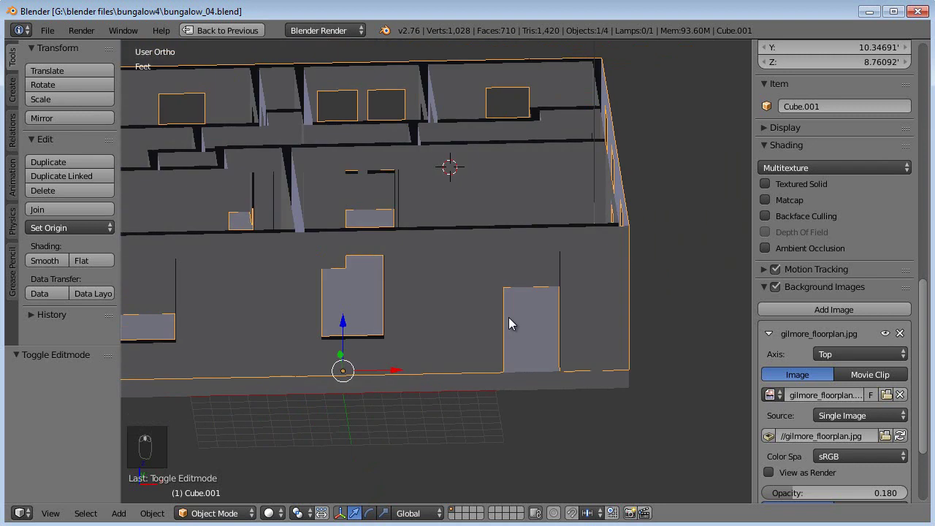
Step: In a wireframe front view, place the 3D cursor beside the house and add a cube there
key("KP_1")
key("z")
scroll(504, 317, "up", 4)
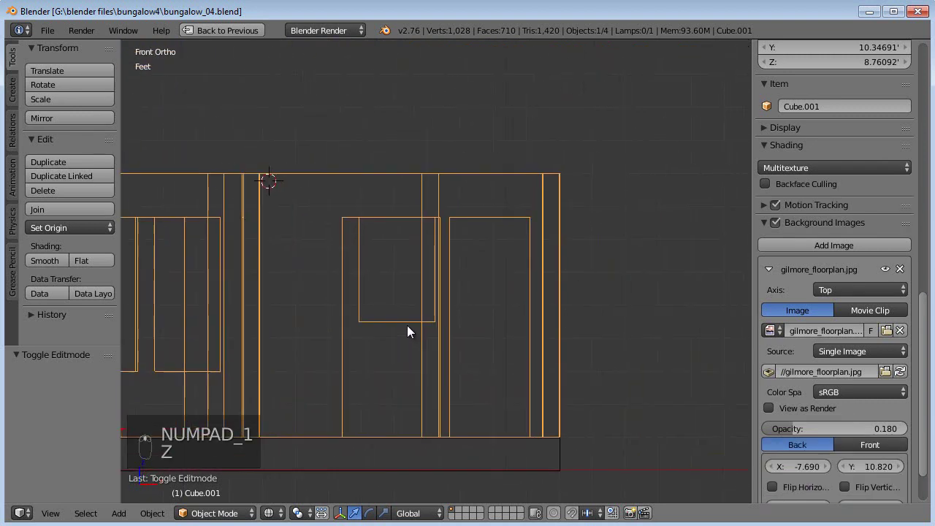
left_click(609, 332)
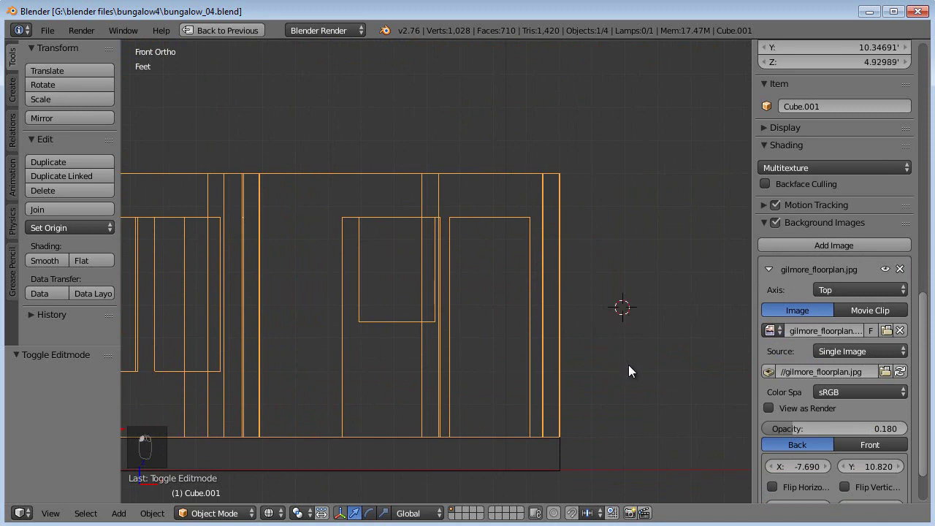
key("shift+a")
mouse_move(606, 297)
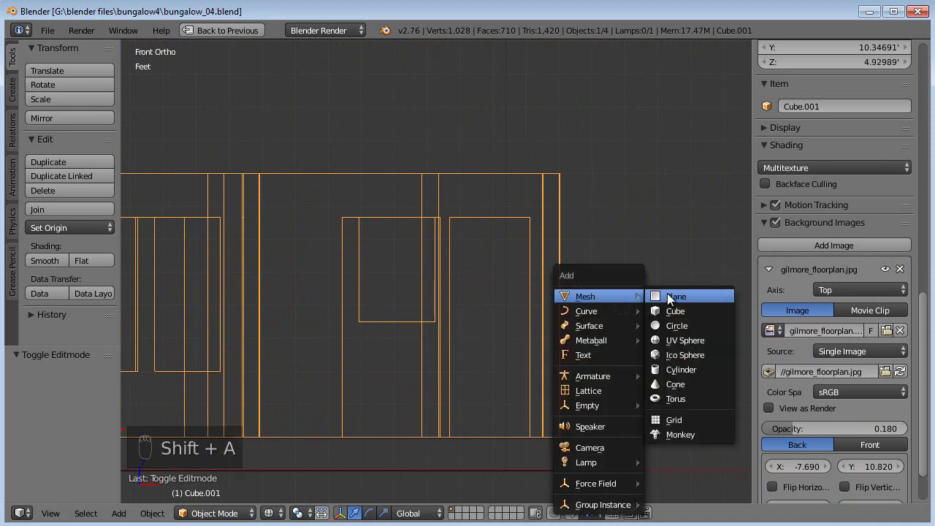
left_click(683, 310)
middle_click_drag(683, 306, 555, 301, "shift")
scroll(527, 301, "up", 2)
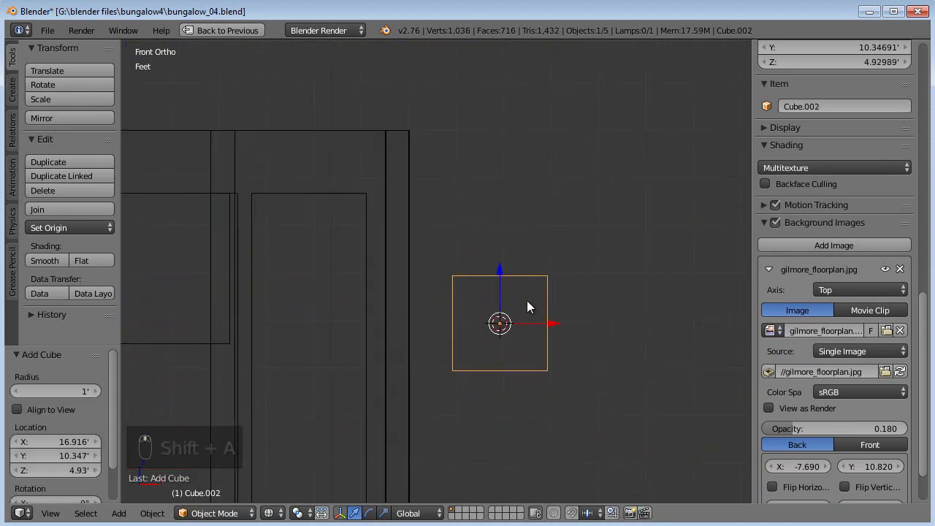
Step: Working from the top view, move the new cube well clear of the floor plan into empty space
key("KP_7")
scroll(526, 301, "down", 2)
middle_click_drag(553, 198, 540, 301, "shift")
scroll(540, 301, "up", 1)
key("g")
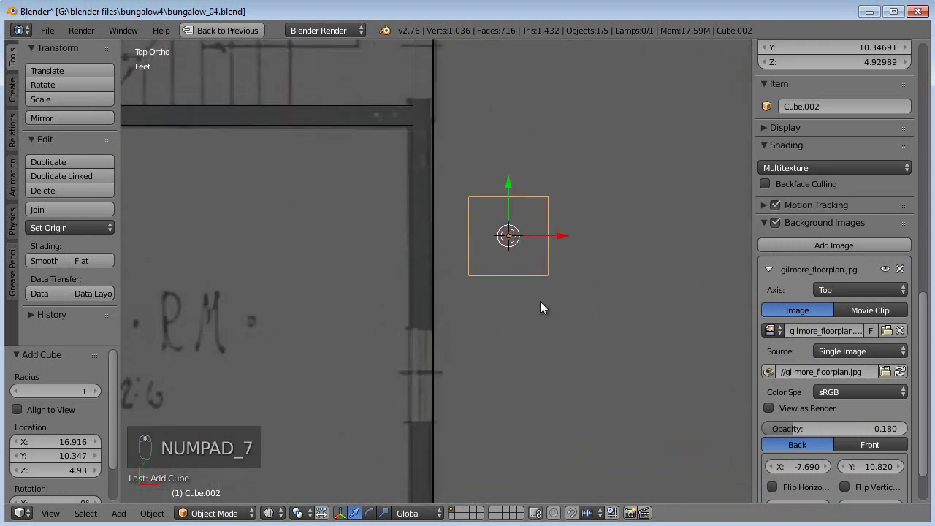
left_click(683, 436)
middle_click_drag(711, 417, 415, 256, "shift")
key("g")
left_click(649, 328)
middle_click_drag(650, 328, 453, 277, "shift")
key("g")
left_click(696, 359)
scroll(250, 291, "down", 2)
scroll(250, 291, "down", 2)
scroll(241, 295, "up", 5)
middle_click_drag(364, 285, 202, 218, "shift")
scroll(450, 274, "up", 2)
middle_click_drag(453, 275, 456, 316, "shift")
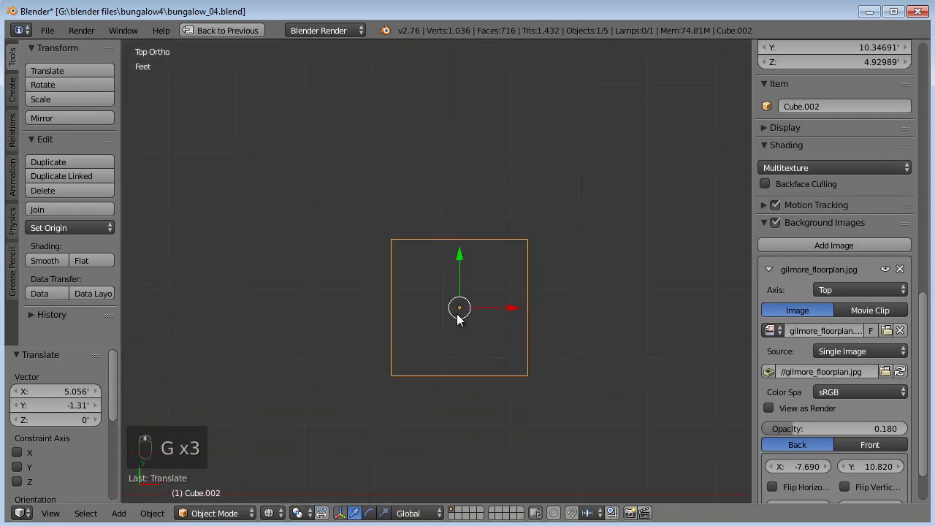
Step: Add two evenly spaced loop cuts perpendicular to the Y axis in the cube's mesh
key("Tab")
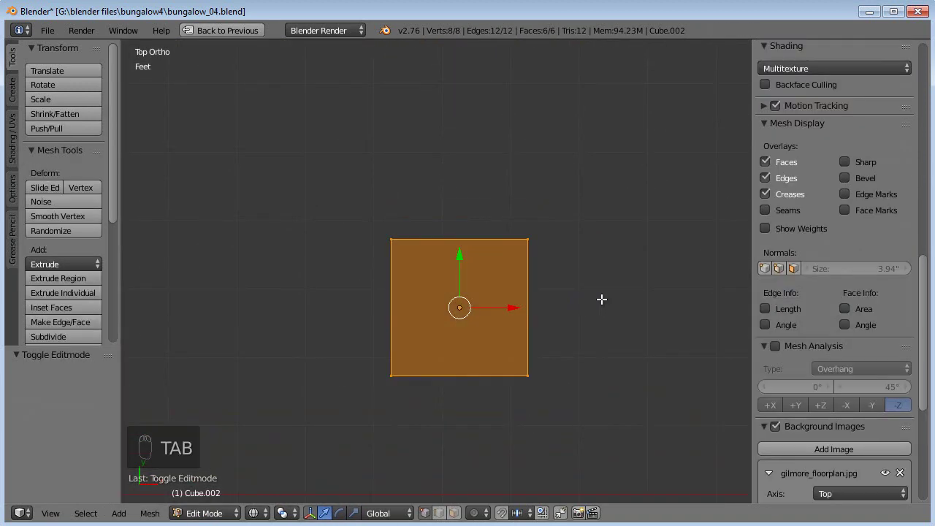
key("ctrl+r")
scroll(552, 311, "up", 1)
left_click(552, 312)
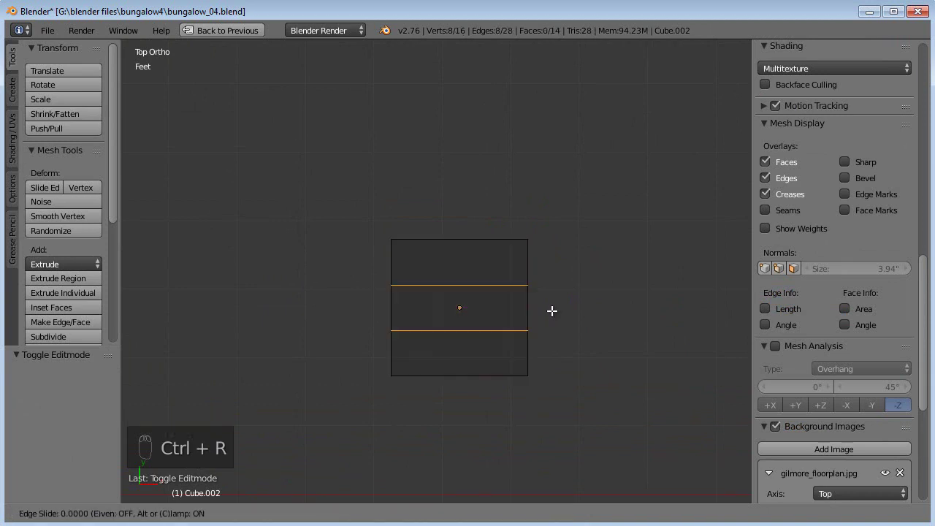
right_click(552, 311)
Step: Move the cube's back side inward along Y, close to the nearest loop cut
key("a")
key("b")
left_click_drag(585, 198, 361, 252)
key("g")
key("y")
left_click(466, 231)
Step: Move the cube's front side inward along Y, close to the other loop cut
key("a")
key("b")
left_click_drag(547, 355, 384, 395)
key("g")
key("y")
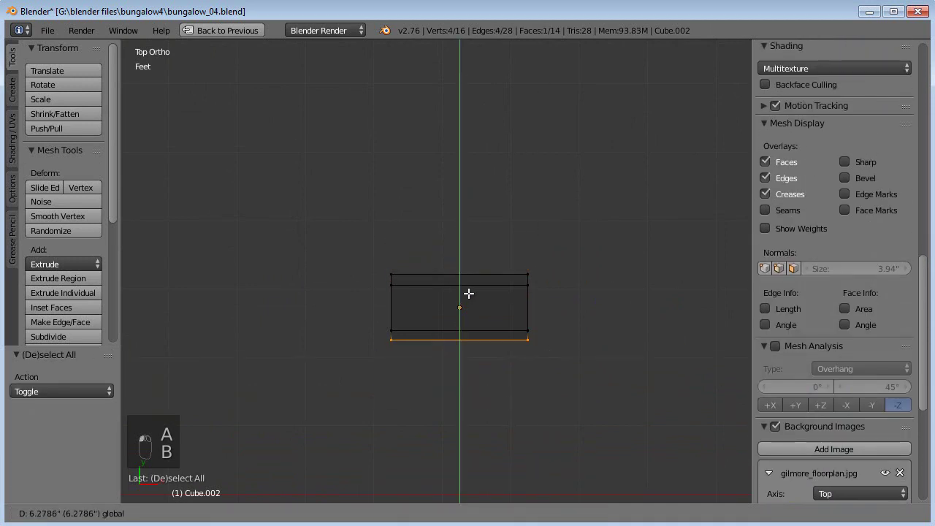
left_click(468, 293)
Step: Select the middle face on the box's positive X end in face mode and delete it
left_click(457, 514)
key("a")
key("b")
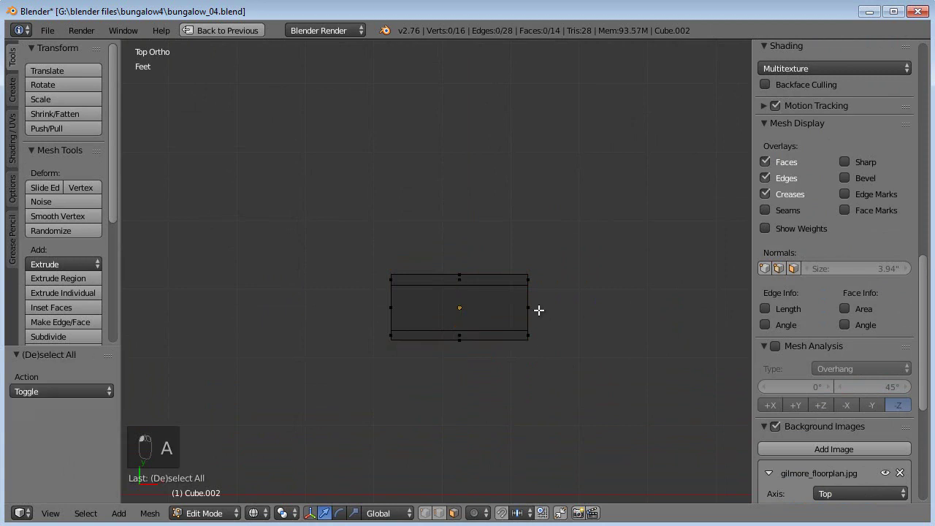
left_click_drag(515, 288, 559, 321)
key("Delete")
left_click(566, 307)
Step: Select both inner edge loops of the box and scale them along Y to about 0.804
middle_click_drag(565, 308, 520, 234)
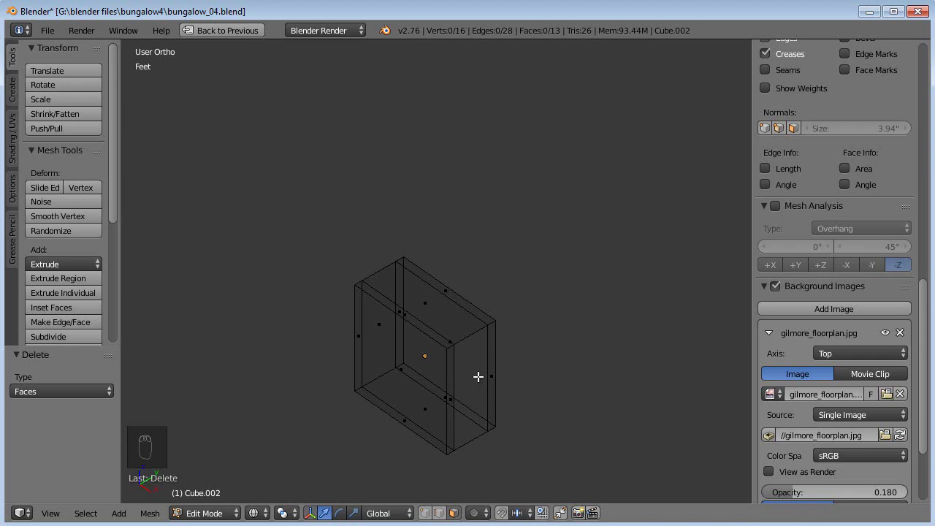
middle_click_drag(488, 448, 418, 396)
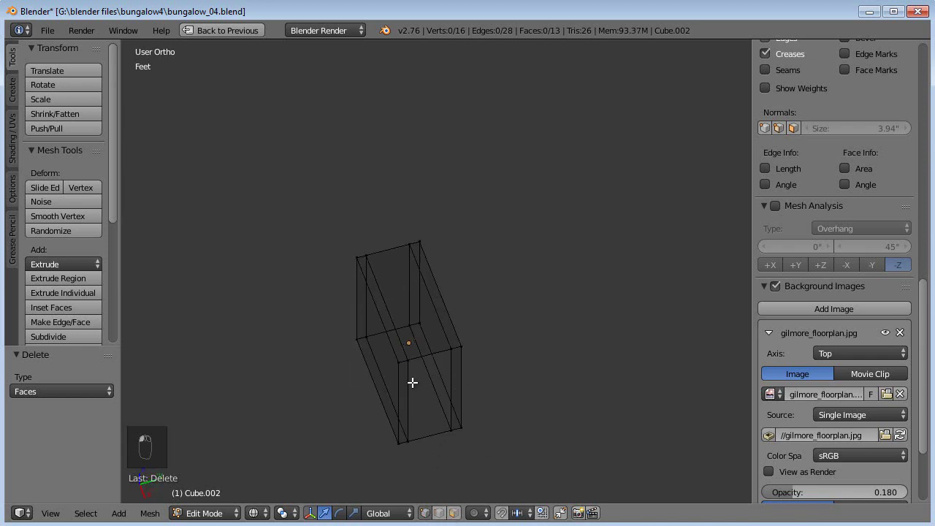
right_click(431, 373)
right_click(381, 284, "shift")
right_click(438, 294, "shift")
right_click(434, 300, "alt")
right_click(392, 300, "alt+shift")
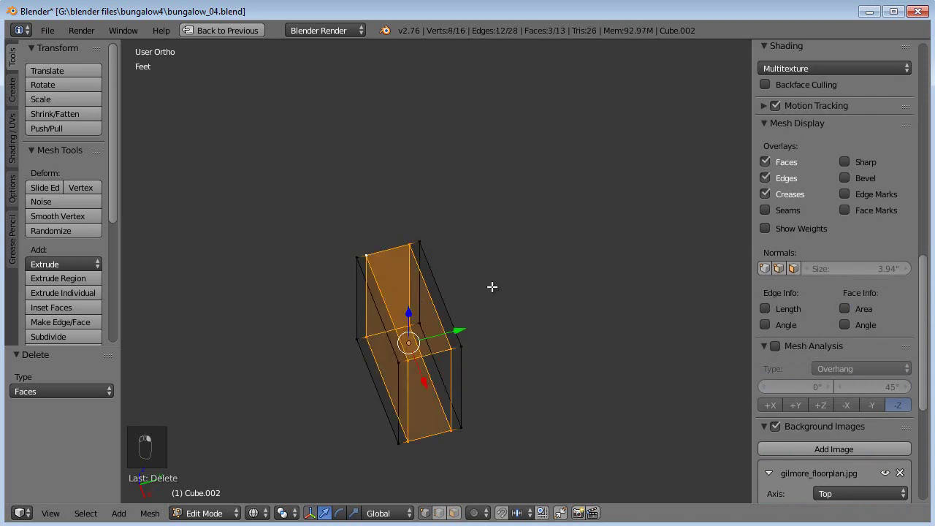
key("s")
key("y")
left_click(472, 290)
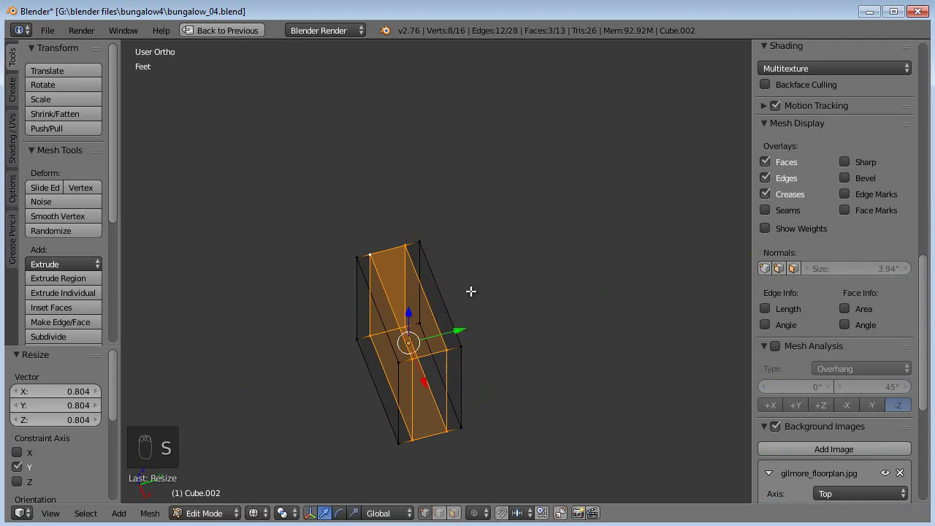
Step: Delete the middle faces on the top and underside of the box
key("a")
middle_click_drag(401, 300, 411, 299)
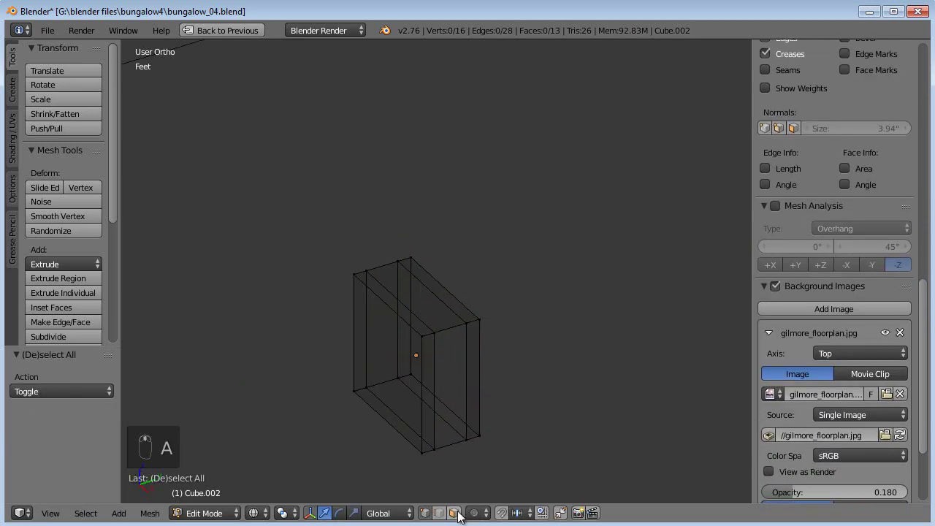
right_click(418, 295)
right_click(416, 411, "shift")
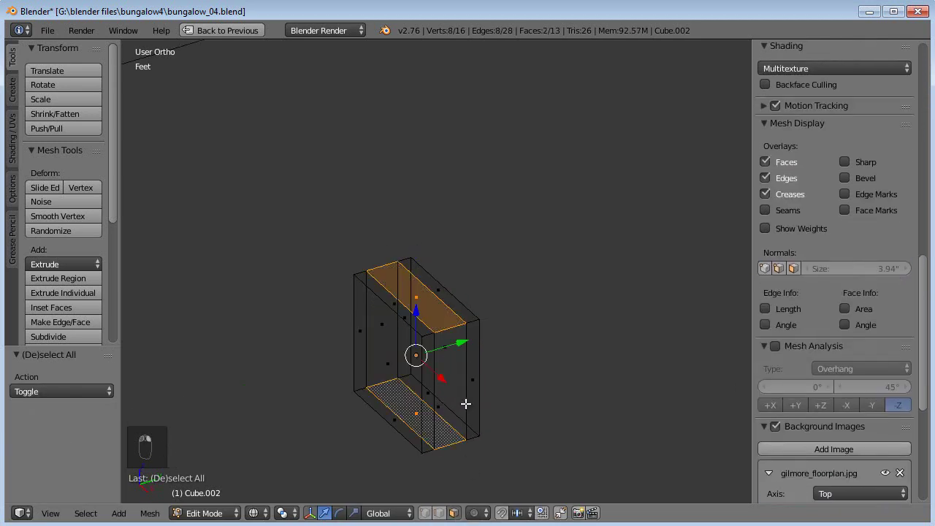
key("Delete")
left_click(428, 365)
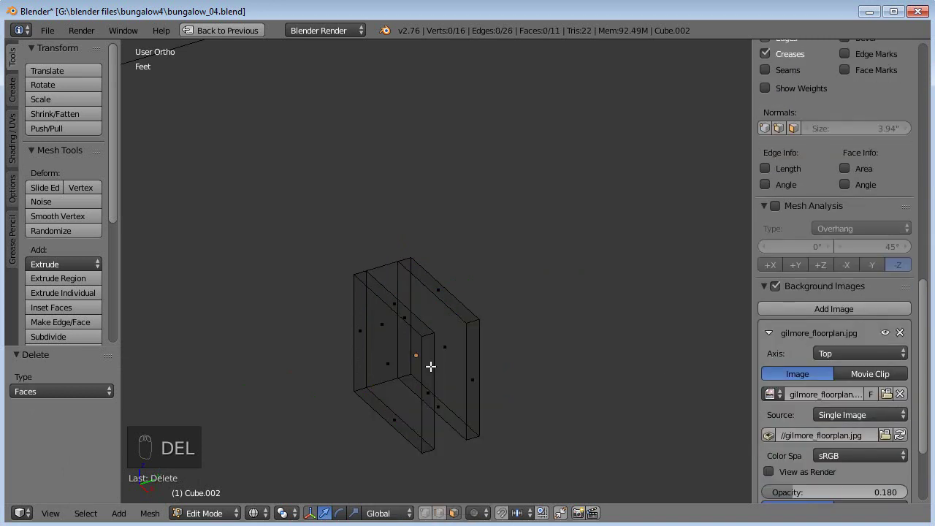
Step: Select the top faces of the two side pieces and raise them about 3.85 feet along Z
key("a")
middle_click_drag(431, 368, 530, 299)
key("a")
middle_click_drag(409, 327, 421, 376)
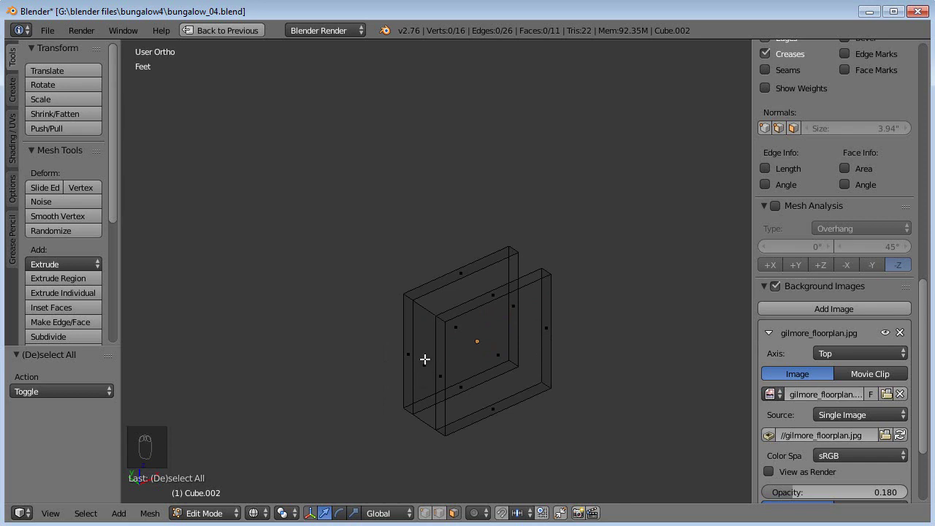
middle_click_drag(451, 379, 529, 356)
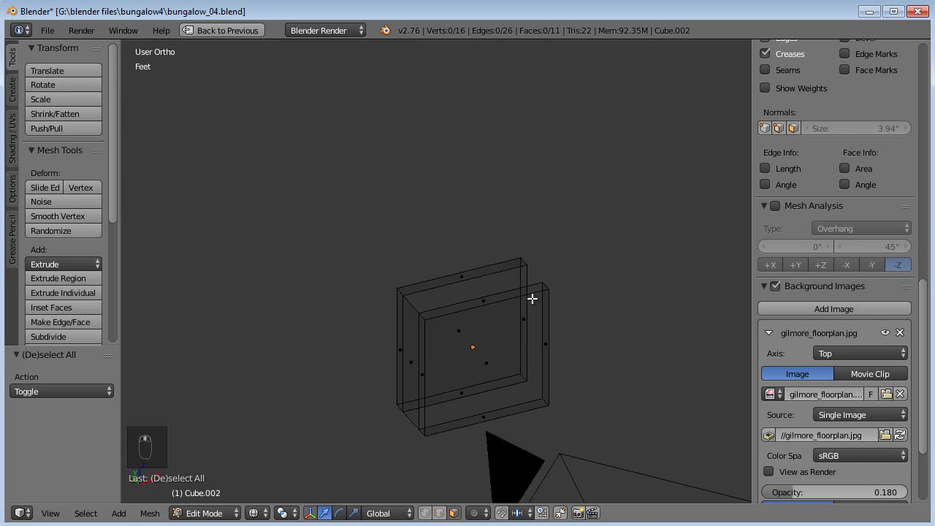
right_click(482, 276)
right_click(483, 304, "shift")
scroll(483, 306, "down", 1)
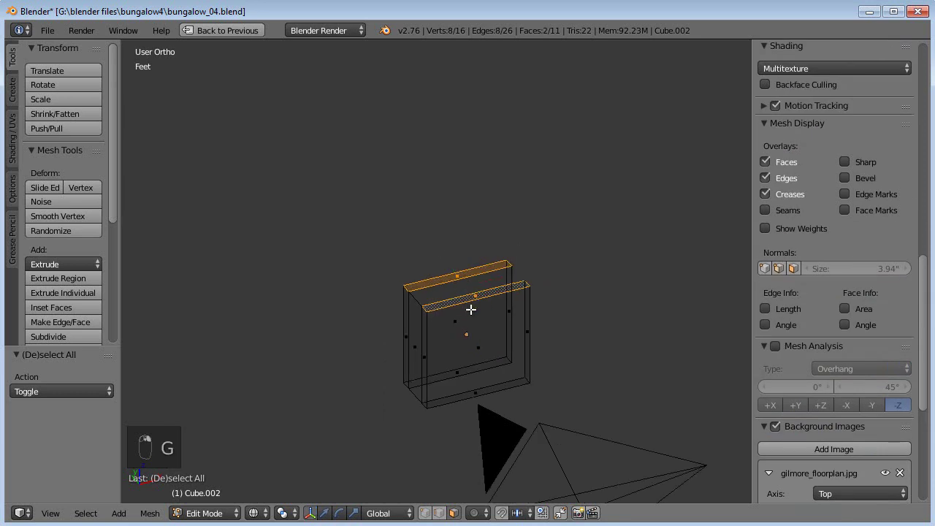
key("g")
key("z")
left_click(459, 121)
Step: Raise the selected top faces about another 4.37 feet along Z from the front view
key("KP_1")
scroll(481, 315, "down", 5)
middle_click_drag(481, 315, 475, 445, "shift")
key("g")
key("z")
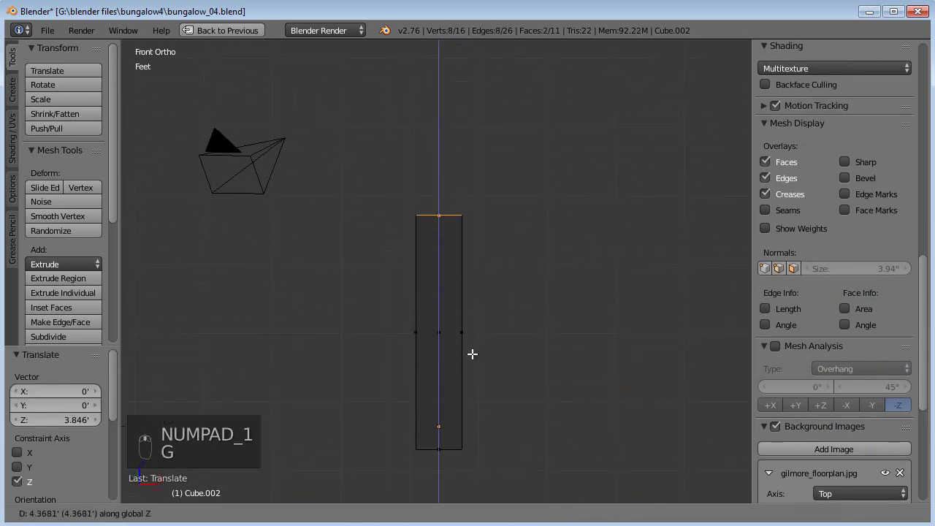
left_click(472, 352)
Step: Select the whole mesh and move it about 3.31 feet along X and 3.95 feet down, seating its base on the ground line
scroll(422, 391, "down", 4)
middle_click_drag(424, 385, 426, 338, "shift")
scroll(426, 347, "up", 2)
middle_click_drag(486, 367, 485, 393, "shift")
key("a")
key("a")
key("g")
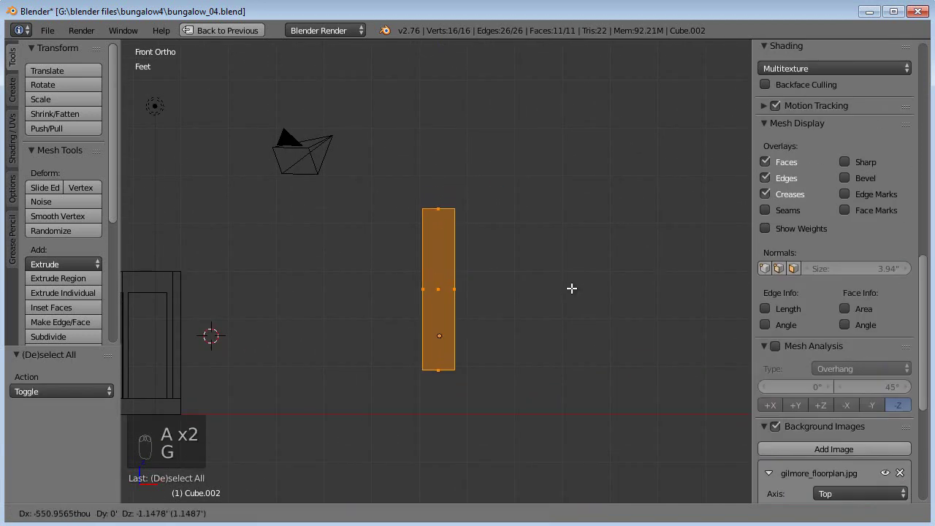
left_click(577, 333)
Step: Select only the top faces and lower them about 4.13 feet along Z
scroll(562, 353, "up", 3)
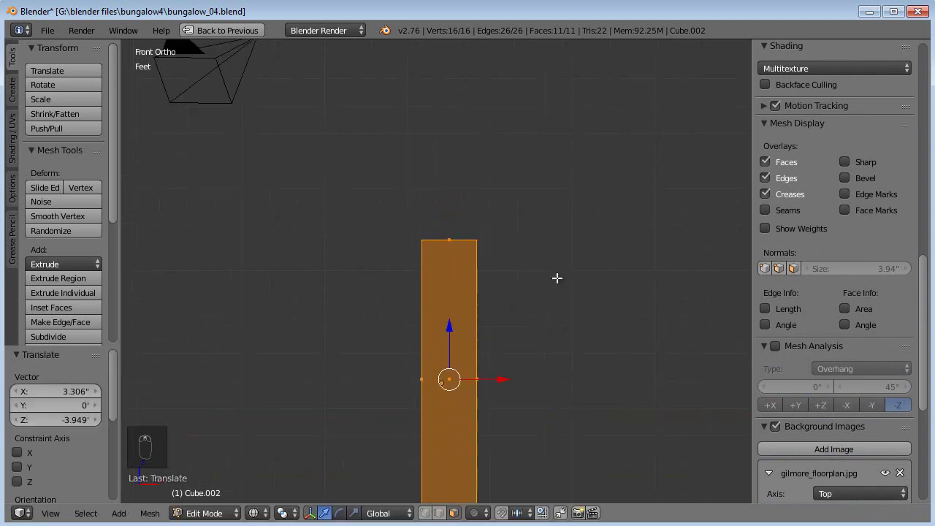
scroll(541, 345, "down", 2)
key("a")
key("b")
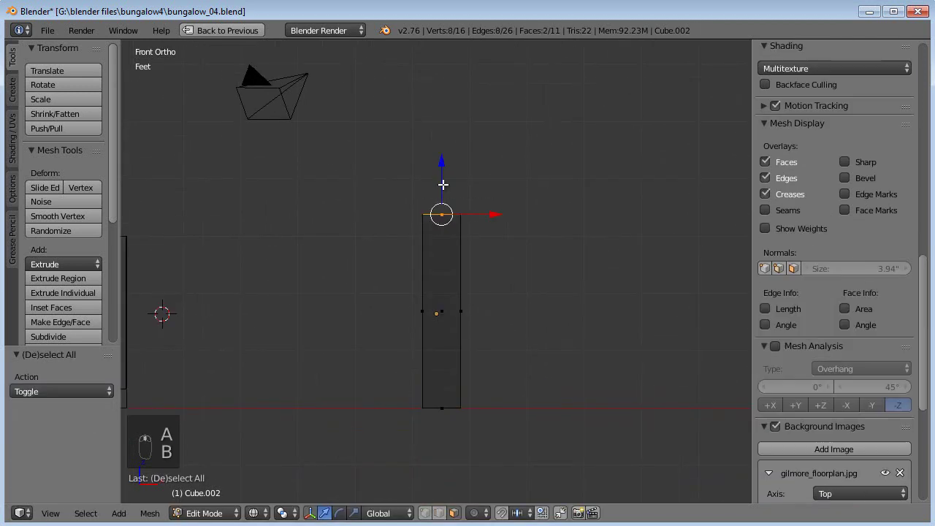
left_click_drag(445, 168, 460, 249)
Step: Raise the top faces by exactly 8 inches along Z
scroll(459, 266, "up", 10)
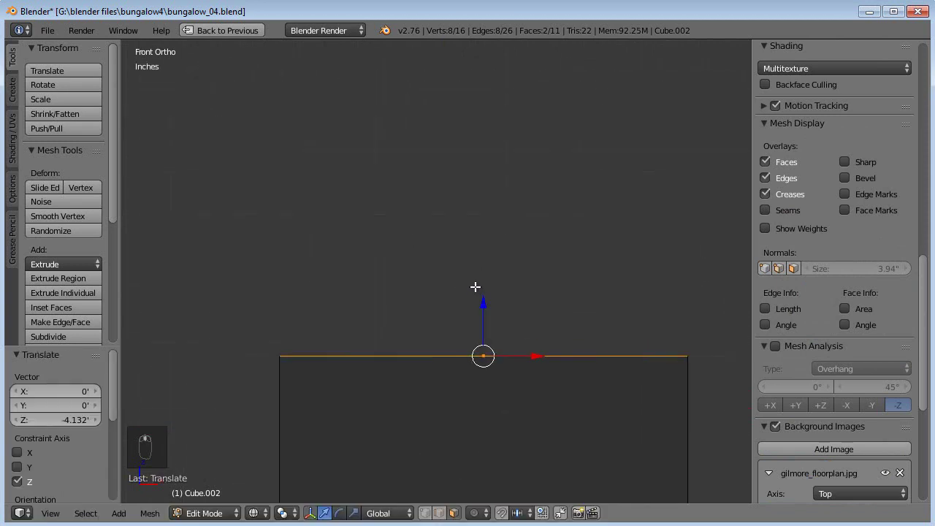
left_click_drag(479, 305, 483, 281)
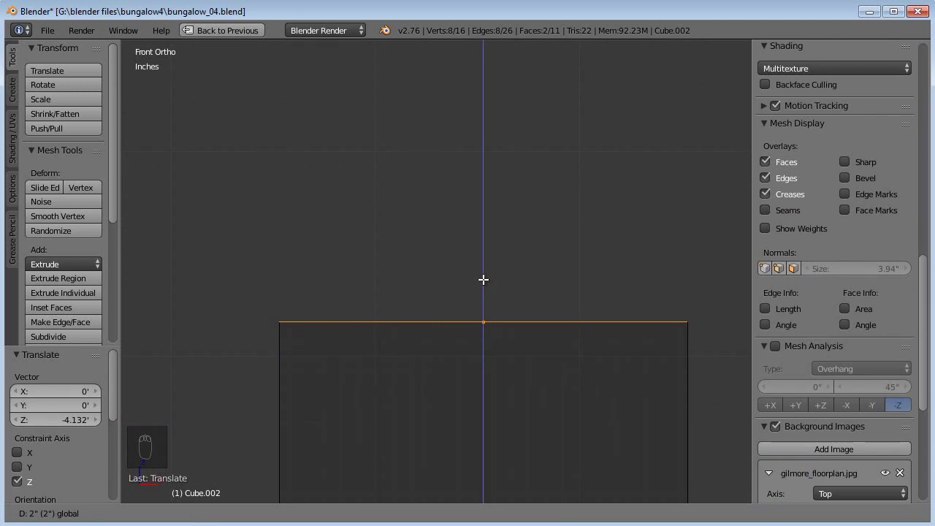
left_click_drag(484, 279, 490, 177)
scroll(563, 351, "down", 13)
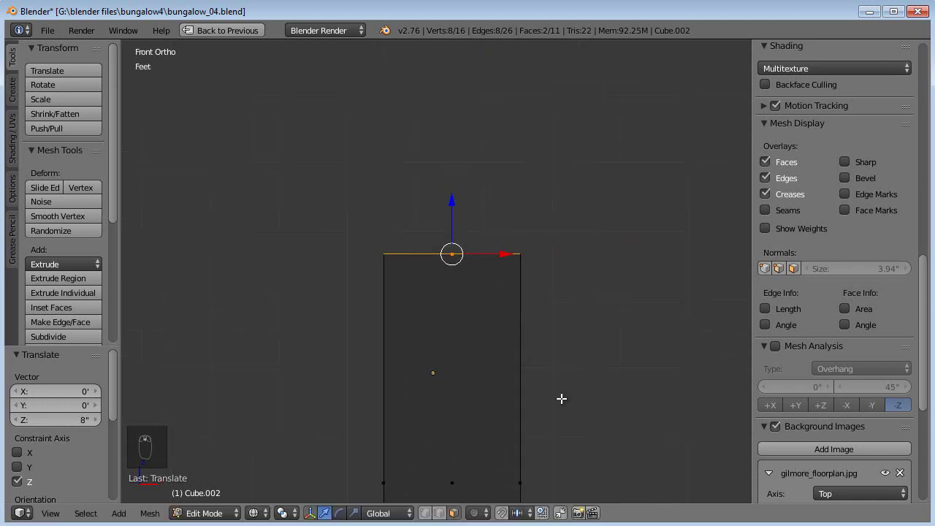
Step: Select the whole mesh and scale it along X by a factor of about 0.226 from the front view
scroll(555, 412, "up", 4)
key("a")
key("a")
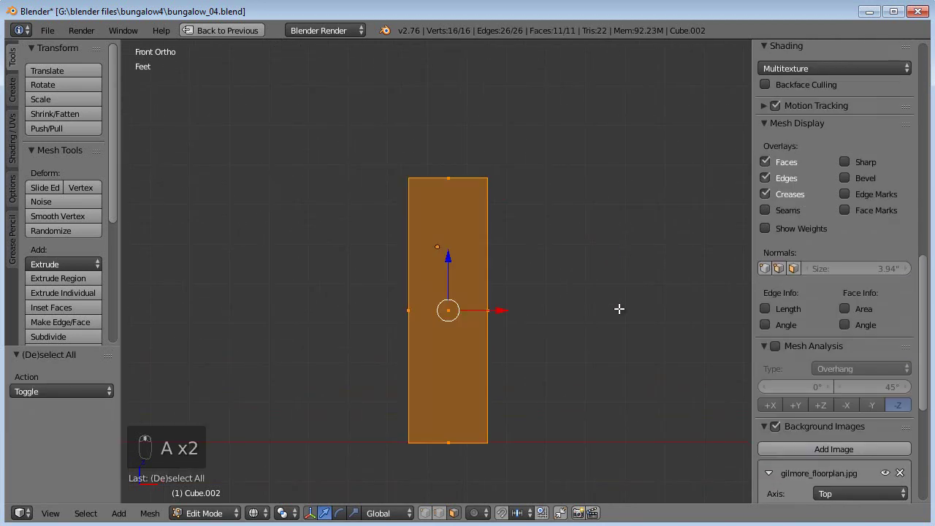
key("x")
key("s")
key("x")
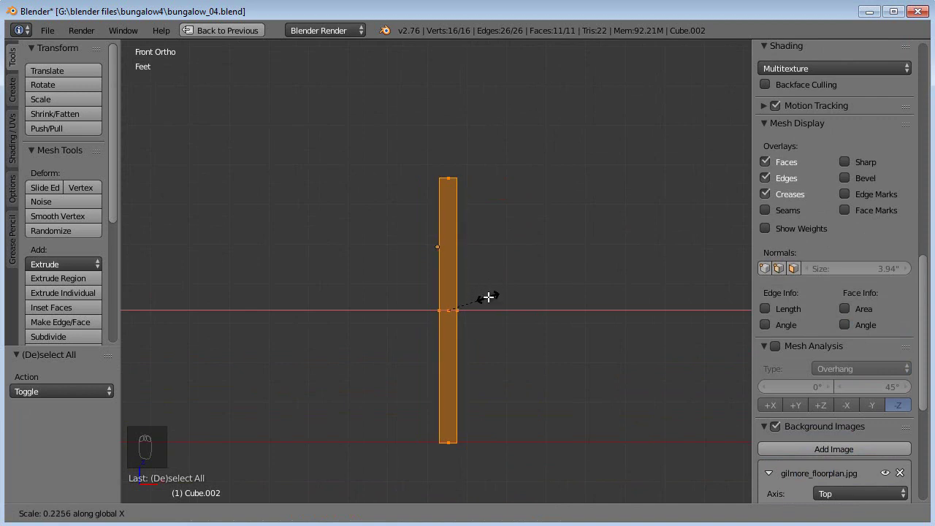
left_click(489, 298)
Step: Narrow the whole mesh along X again by a factor of about 0.838
scroll(486, 304, "up", 4)
middle_click_drag(511, 260, 502, 385, "shift")
middle_click_drag(495, 298, 479, 360, "shift")
scroll(479, 360, "up", 2)
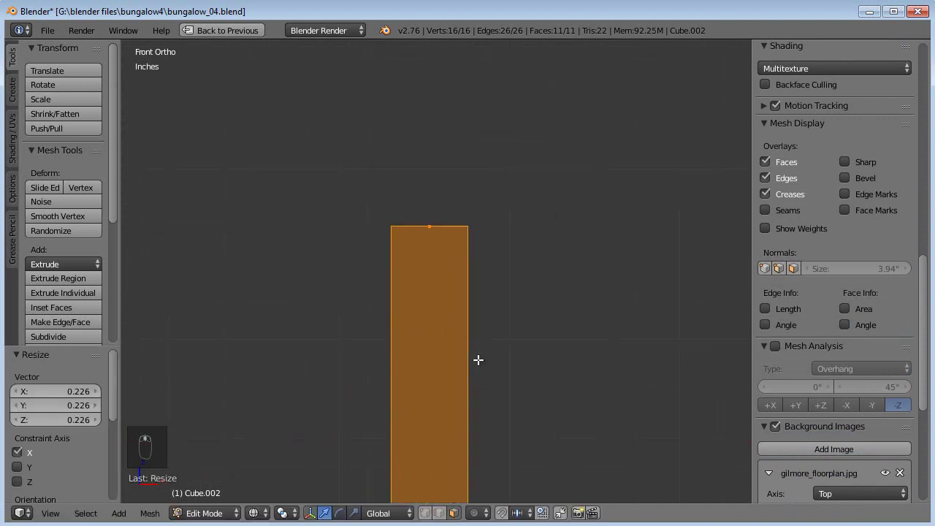
scroll(521, 311, "up", 2)
middle_click_drag(521, 310, 539, 377, "shift")
scroll(538, 378, "up", 3)
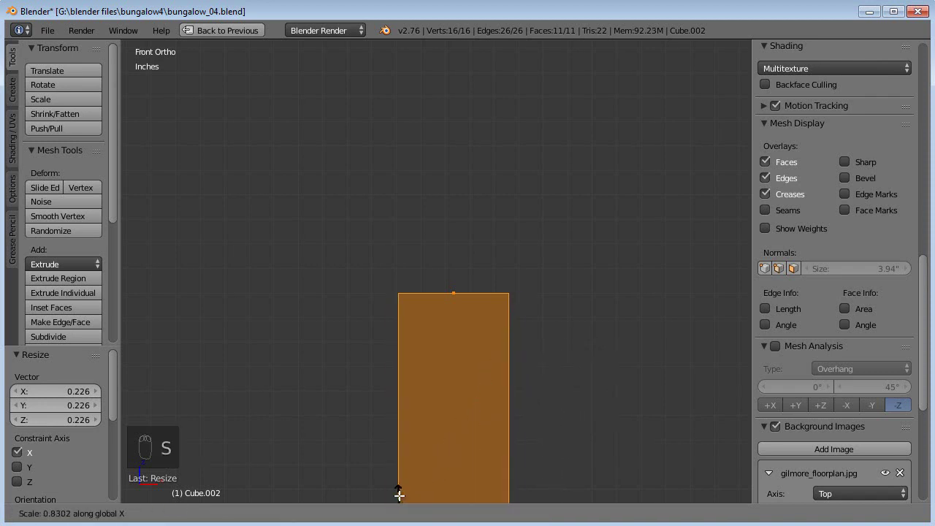
left_click(398, 489)
Step: Scale the mesh along X by about 0.653 and shift it about 0.18 inch along X
key("s")
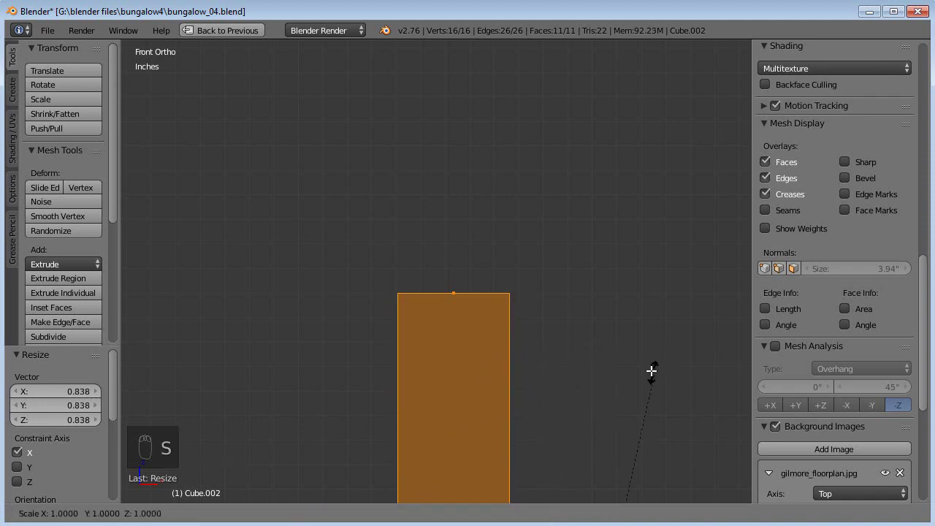
left_click(496, 213)
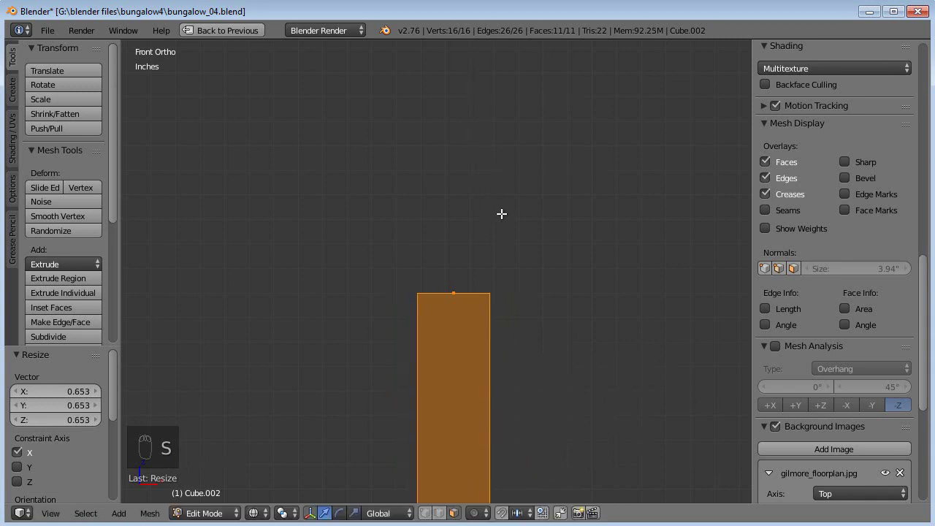
key("g")
left_click(508, 213)
scroll(488, 326, "down", 4)
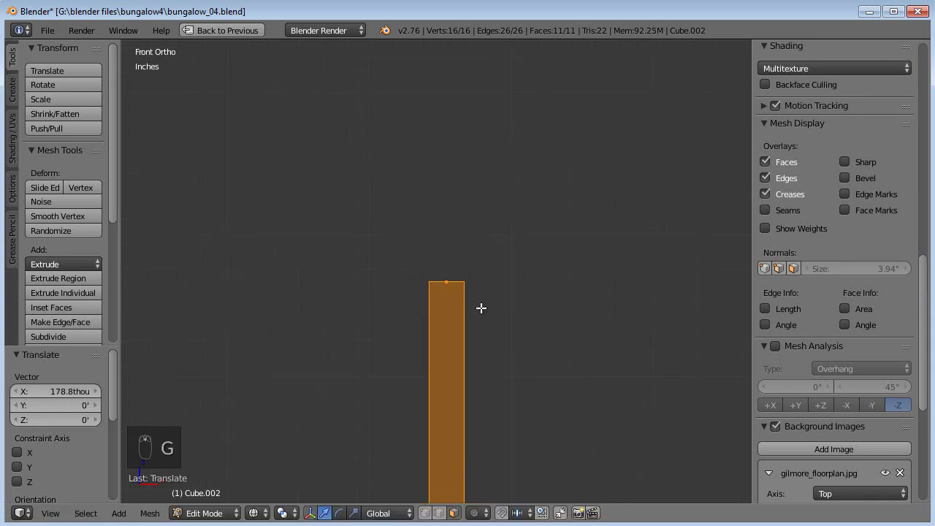
Step: Select the four small end faces at the top and bottom of the piece and delete them as faces
key("a")
middle_click_drag(511, 278, 425, 299)
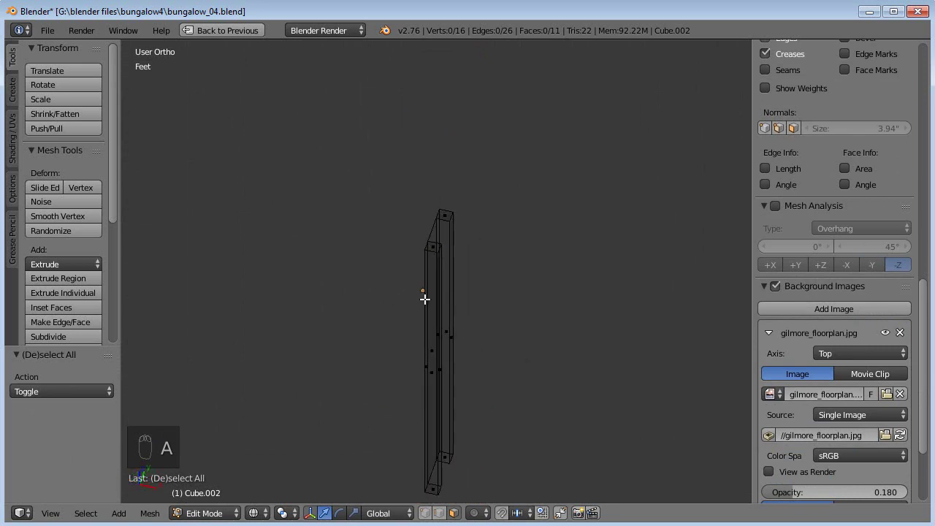
right_click(433, 249)
middle_click_drag(504, 367, 491, 237, "shift")
right_click(423, 351, "shift")
key("Delete")
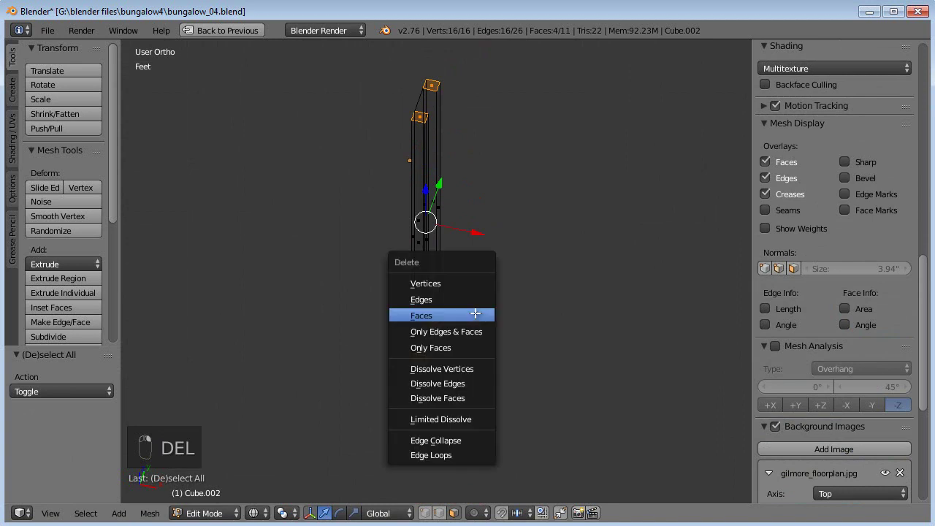
left_click(476, 312)
Step: Examine the open-ended piece from several angles to check its remaining faces
key("a")
middle_click_drag(514, 256, 711, 190)
key("a")
middle_click_drag(499, 202, 357, 261)
middle_click_drag(429, 245, 418, 279)
scroll(418, 282, "down", 3)
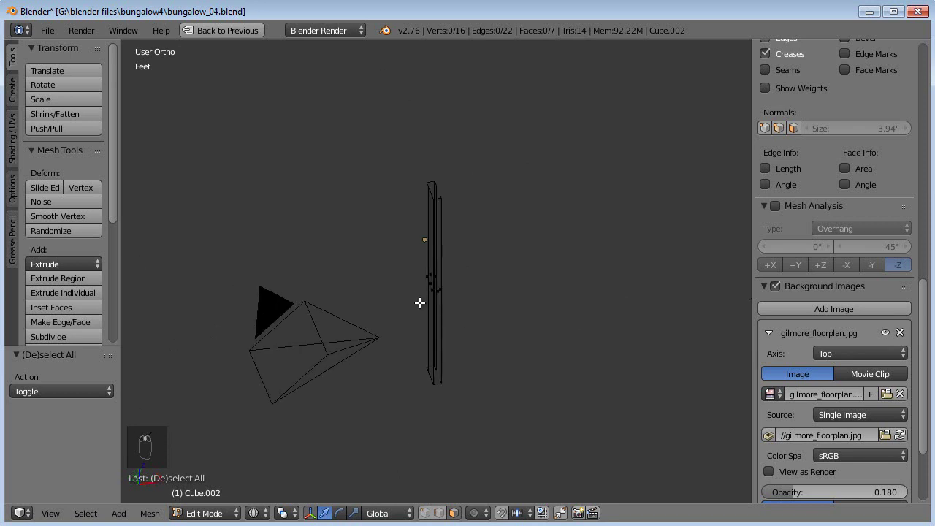
middle_click_drag(466, 277, 429, 295)
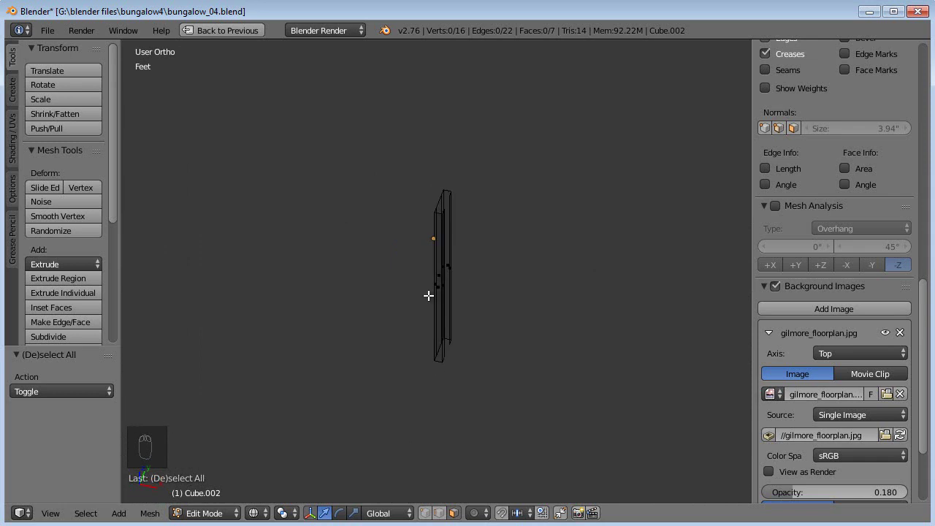
Step: From the top view, select the whole mesh and move it about 0.17 inch along X and 2.79 inches along negative Y
key("KP_7")
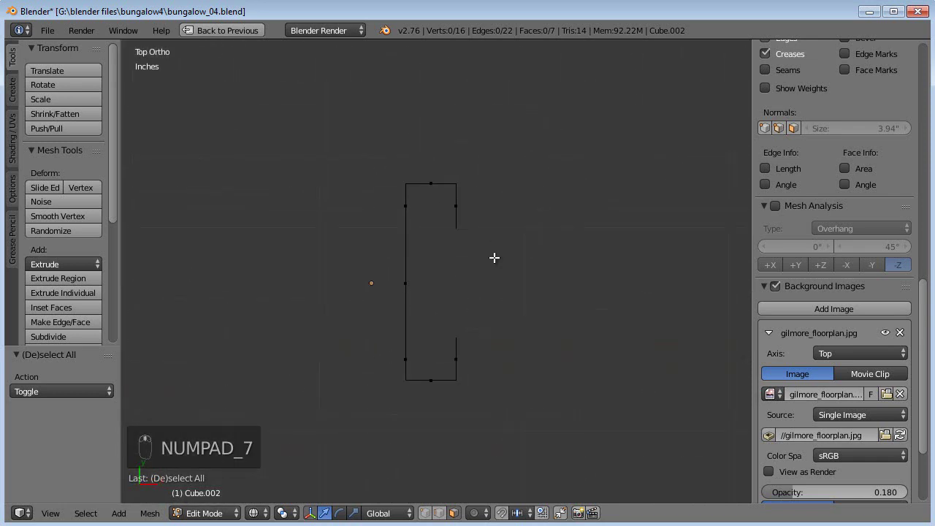
key("a")
key("a")
key("a")
key("a")
key("b")
left_click_drag(514, 139, 374, 413)
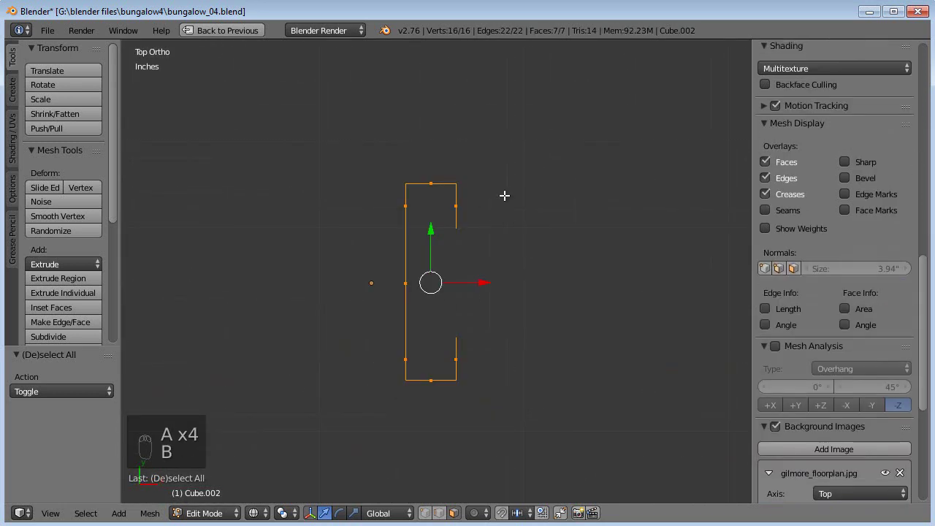
key("g")
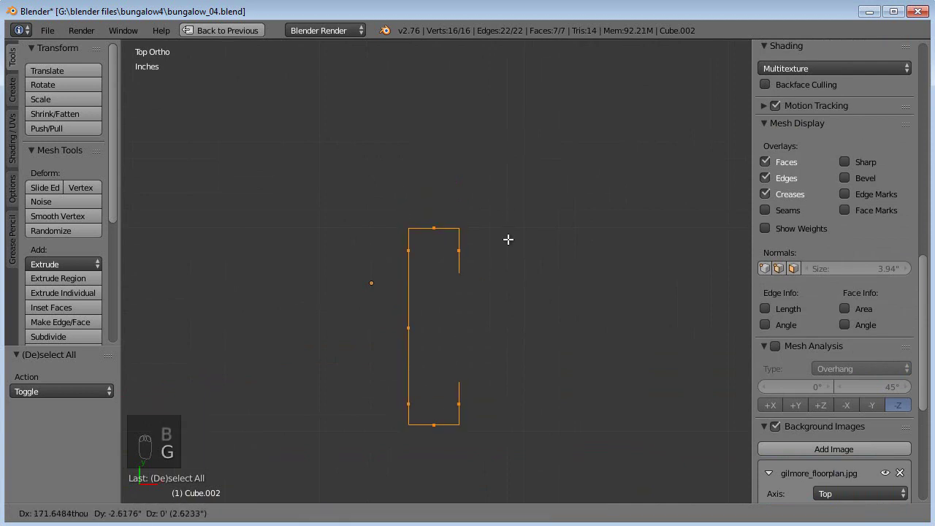
left_click(509, 242)
Step: Select only the faces at the negative-Y end of the profile and move them about 3.13 inches along Y
key("a")
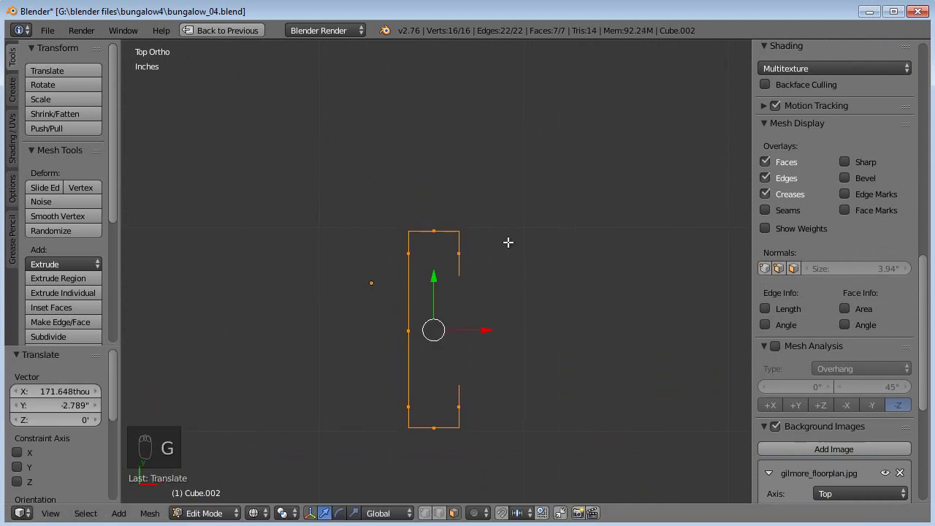
key("b")
left_click_drag(509, 367, 380, 451)
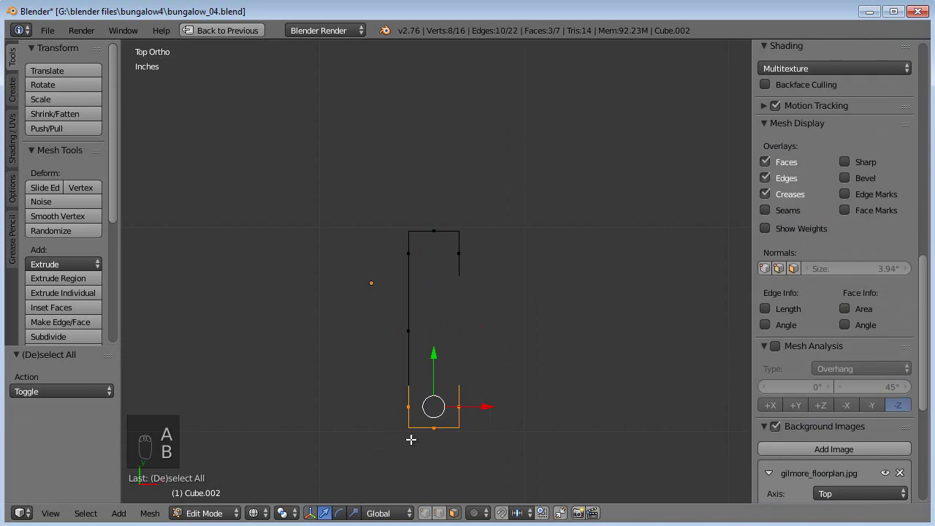
key("g")
key("y")
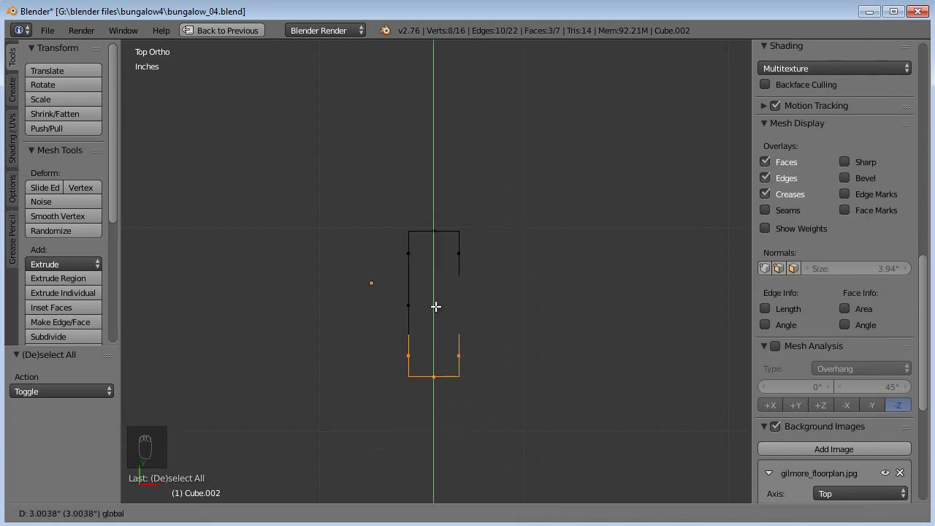
left_click(435, 304)
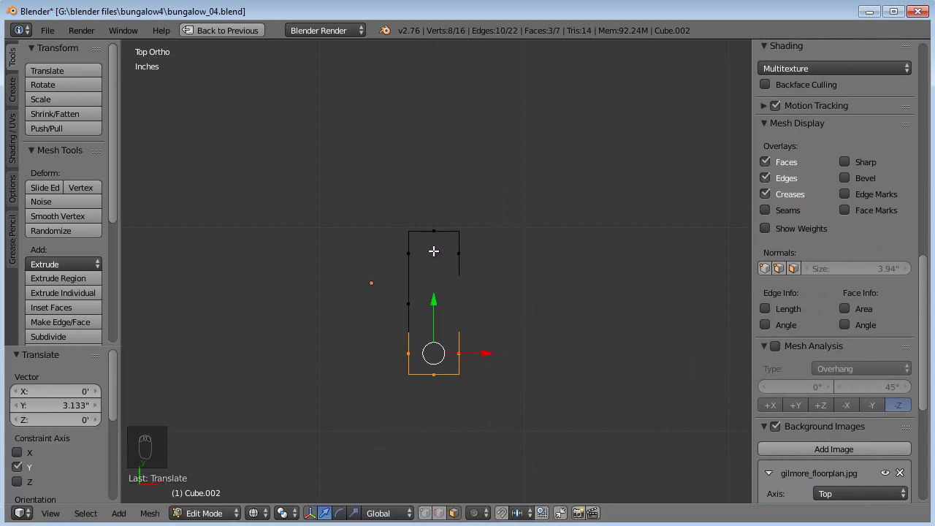
Step: Select the entire profile and move it about 3.35 inches along negative Y
key("a")
key("b")
left_click_drag(492, 213, 375, 391)
key("g")
key("y")
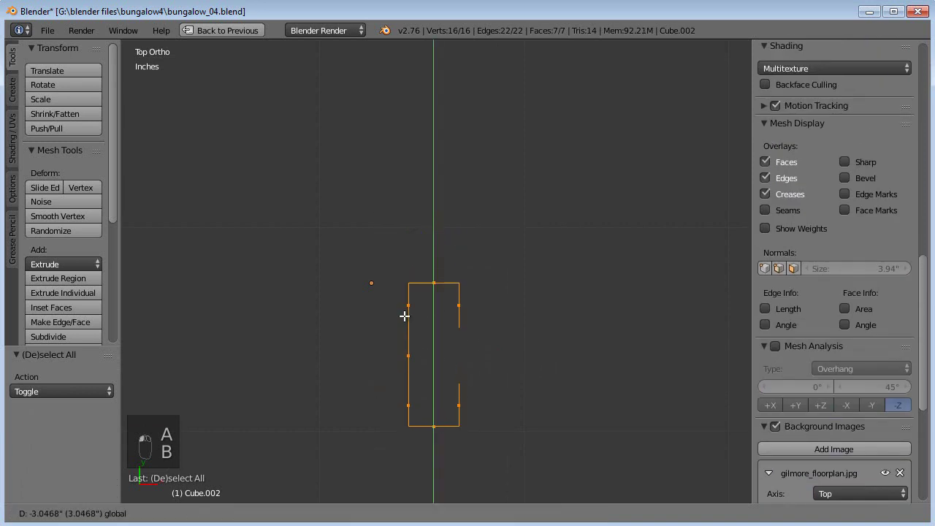
left_click(406, 320)
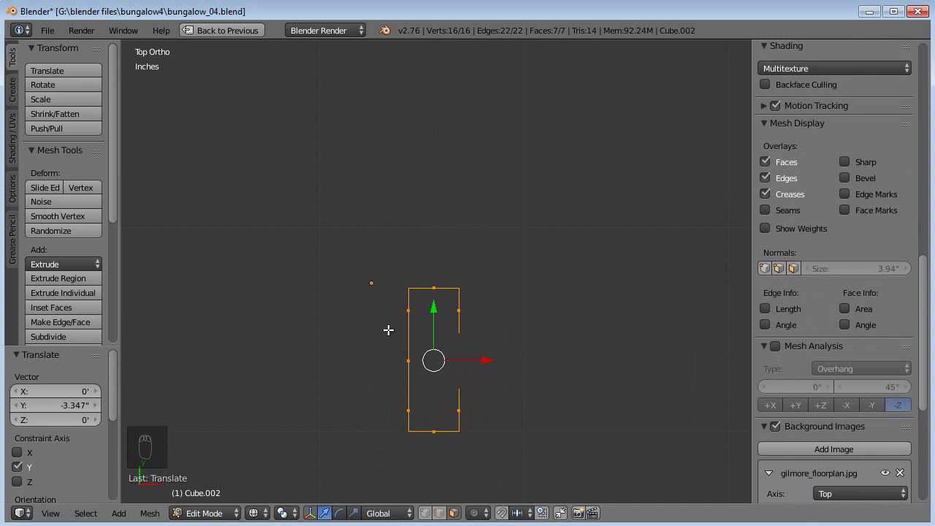
Step: Select only the faces at the positive-Y end of the profile and move them about 1.5 inches along negative Y
key("a")
key("b")
left_click_drag(505, 265, 395, 326)
key("g")
key("y")
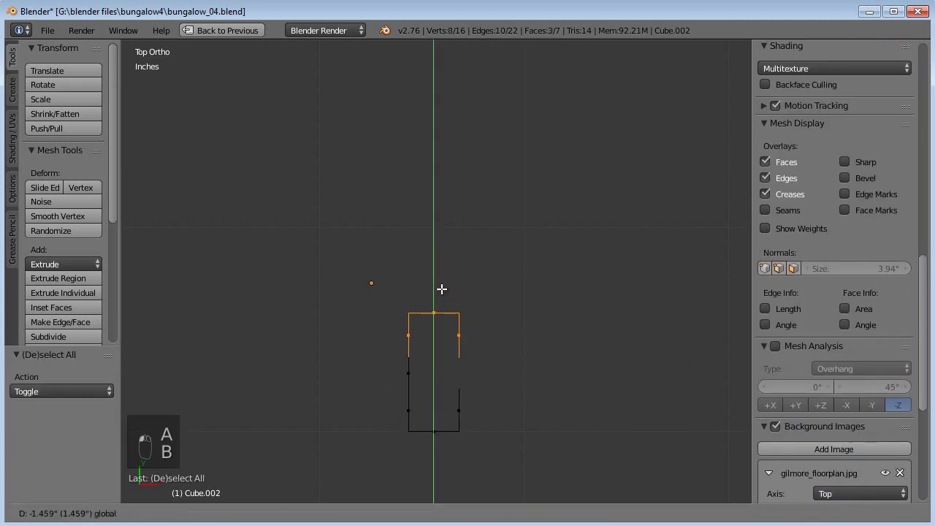
left_click(442, 290)
Step: Deselect everything, return to Object Mode and display the model with solid shading
key("a")
mouse_move(463, 389)
middle_mouse_down()
mouse_move(486, 334)
mouse_move(448, 334)
mouse_move(553, 355)
mouse_move(445, 276)
mouse_move(331, 264)
mouse_move(298, 299)
mouse_move(247, 306)
mouse_move(478, 305)
mouse_move(310, 283)
mouse_move(392, 224)
mouse_move(409, 250)
mouse_move(380, 255)
mouse_move(415, 277)
mouse_move(423, 259)
mouse_move(415, 278)
mouse_move(499, 246)
mouse_move(573, 243)
mouse_move(368, 267)
mouse_move(549, 319)
mouse_move(589, 310)
mouse_move(549, 311)
middle_mouse_up()
key("Tab")
key("z")
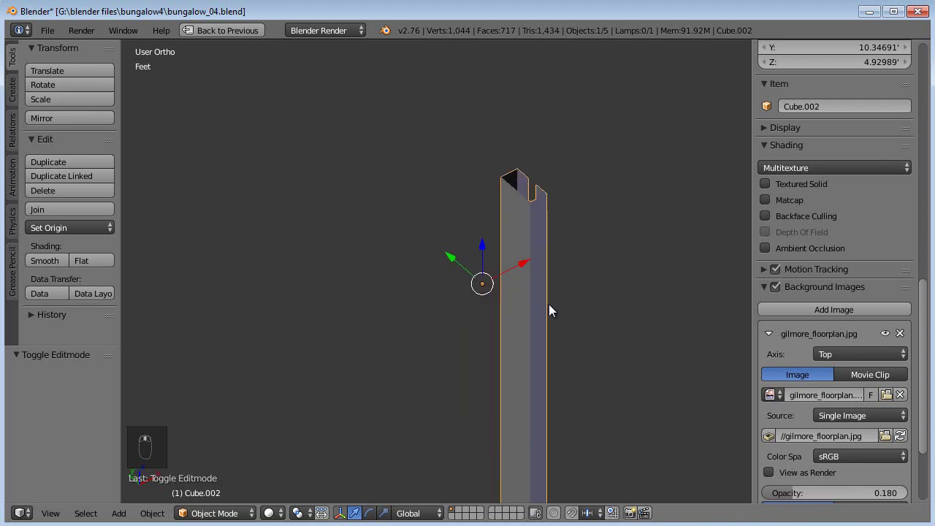
Step: Edit the piece from the top view and move its whole mesh about 2.18 inches along negative X and 5.30 inches along Y
key("KP_7")
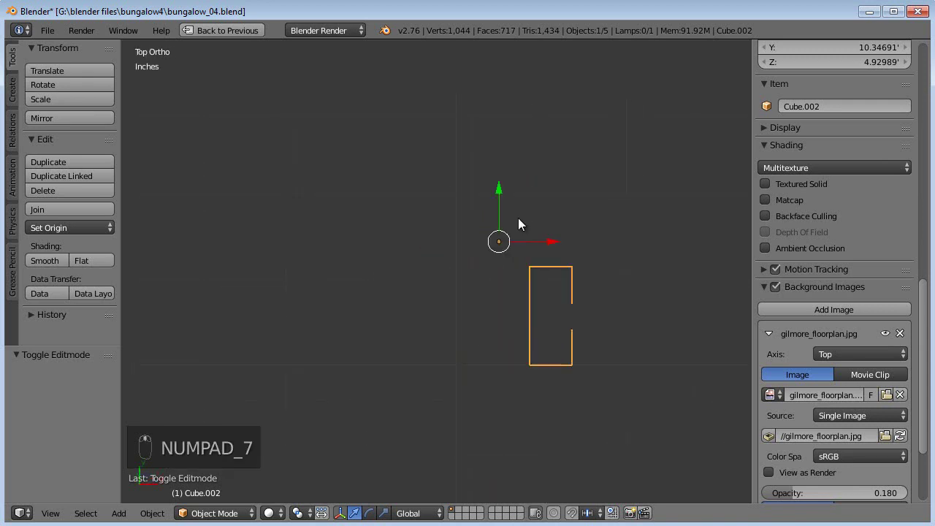
key("KP_1")
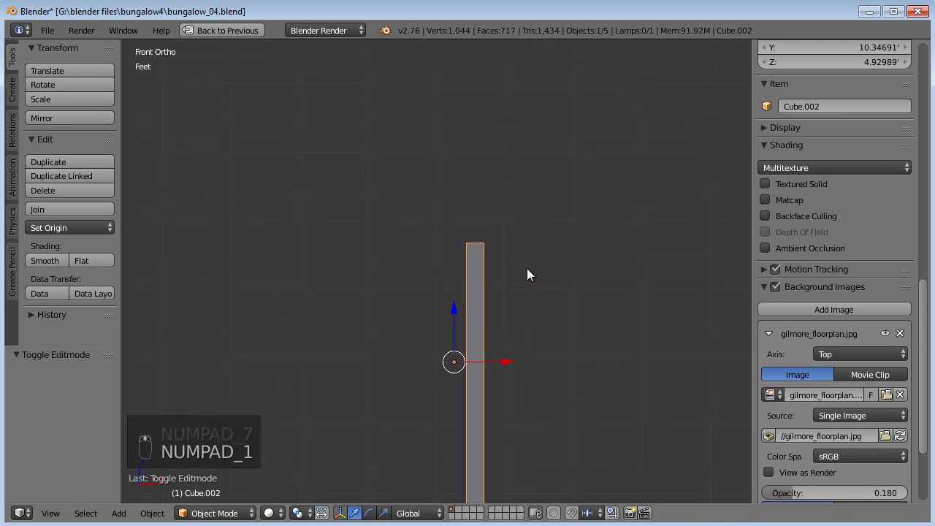
key("KP_7")
scroll(527, 268, "up", 6)
middle_click_drag(527, 269, 425, 297, "shift")
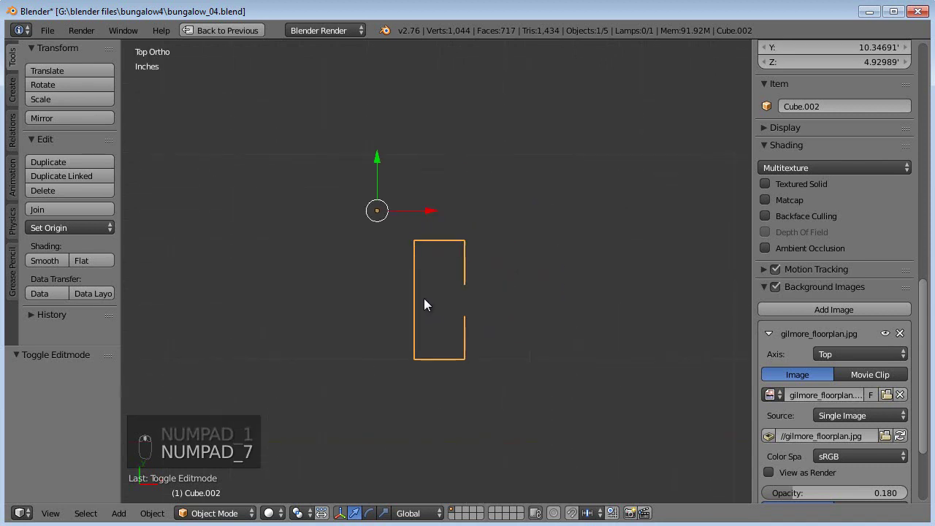
scroll(425, 297, "up", 2)
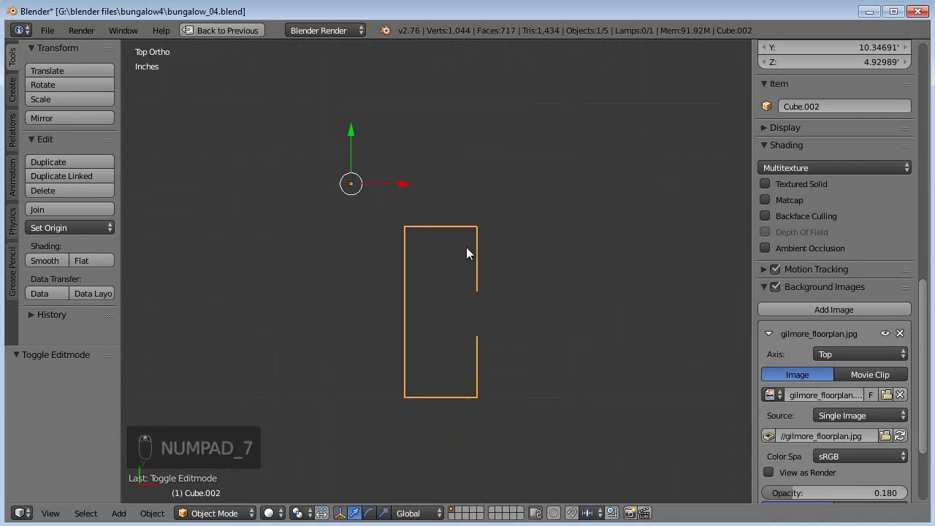
key("Tab")
key("a")
key("a")
key("a")
key("a")
key("a")
key("g")
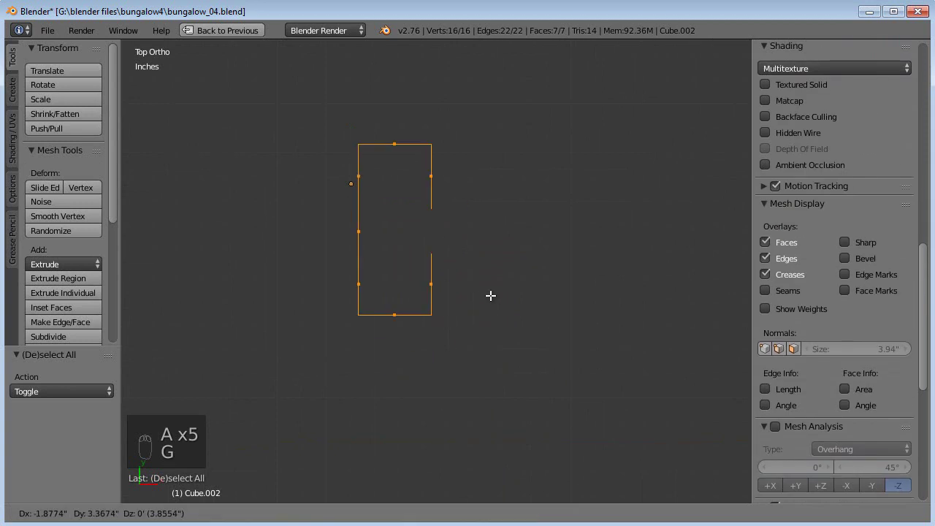
left_click(485, 253)
middle_click_drag(475, 244, 495, 411, "shift")
scroll(487, 407, "up", 1)
key("ctrl+r")
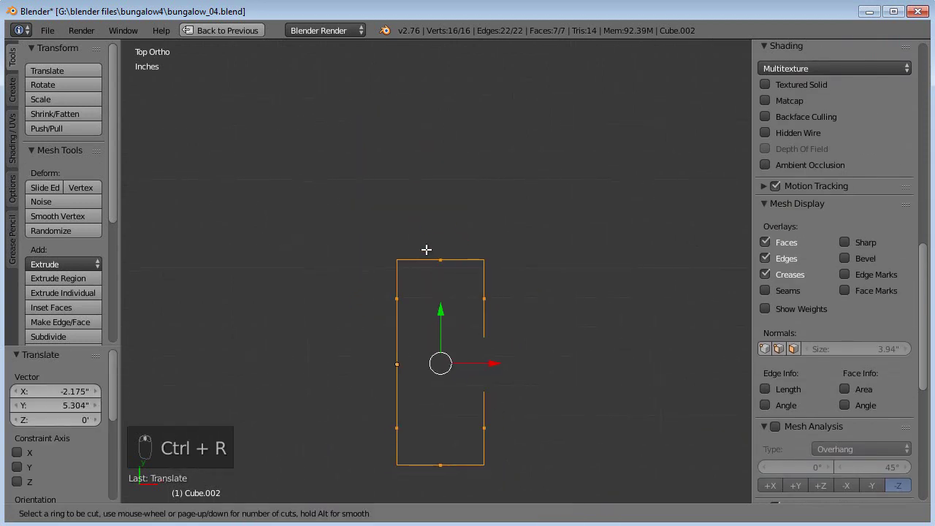
right_click(451, 288)
Step: Select the four short edges at the top and bottom of the two end walls and subdivide them
key("a")
middle_click_drag(468, 482, 458, 379)
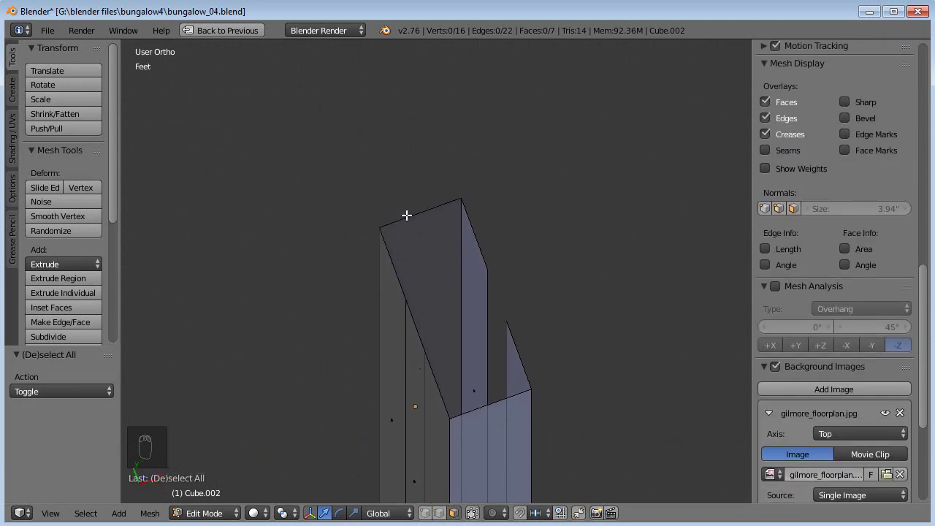
scroll(447, 362, "down", 3)
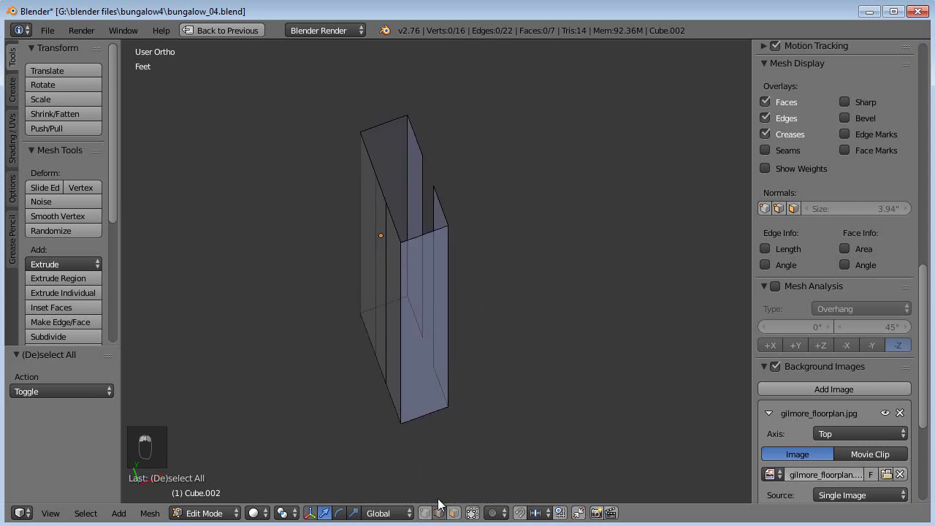
right_click(424, 414)
right_click(393, 149, "shift")
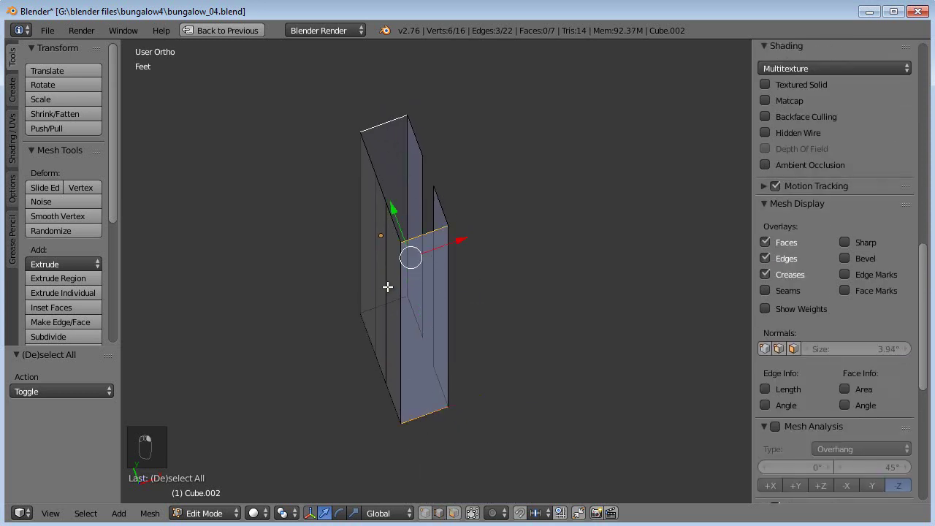
right_click(373, 307, "shift")
key("w")
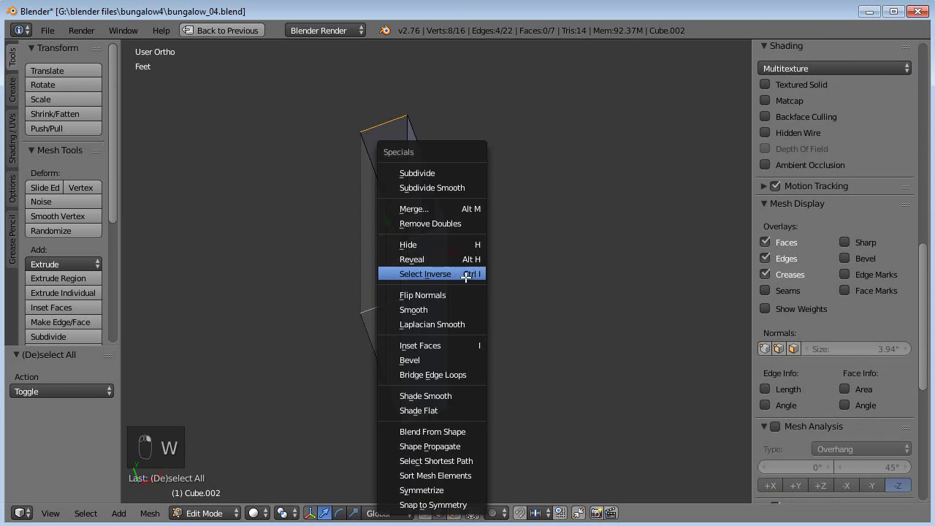
left_click(441, 176)
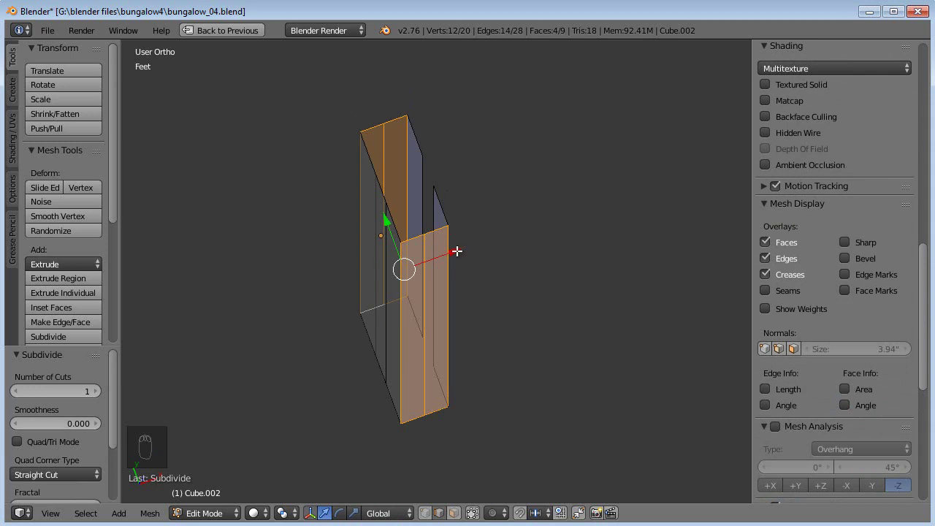
Step: Set the subdivision's number of cuts to 5
left_click(97, 393)
left_click(96, 392)
left_click(96, 392)
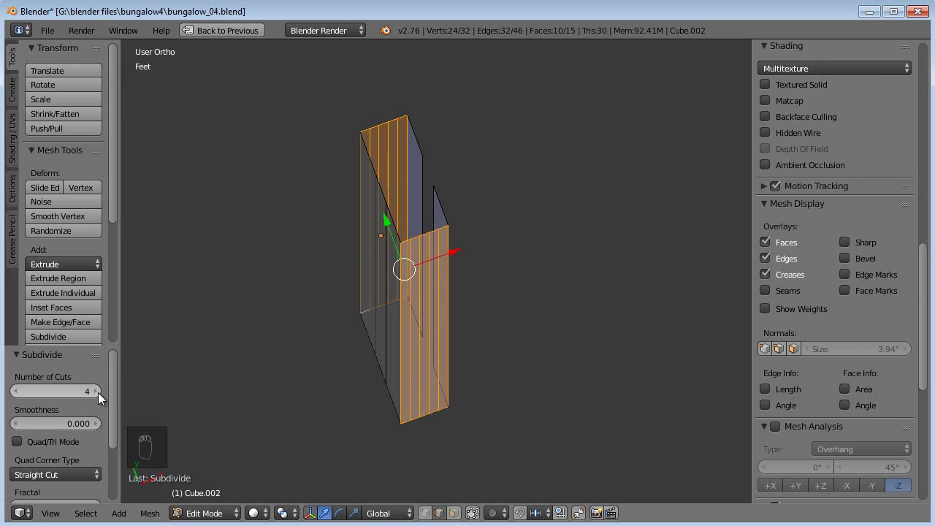
left_click(97, 393)
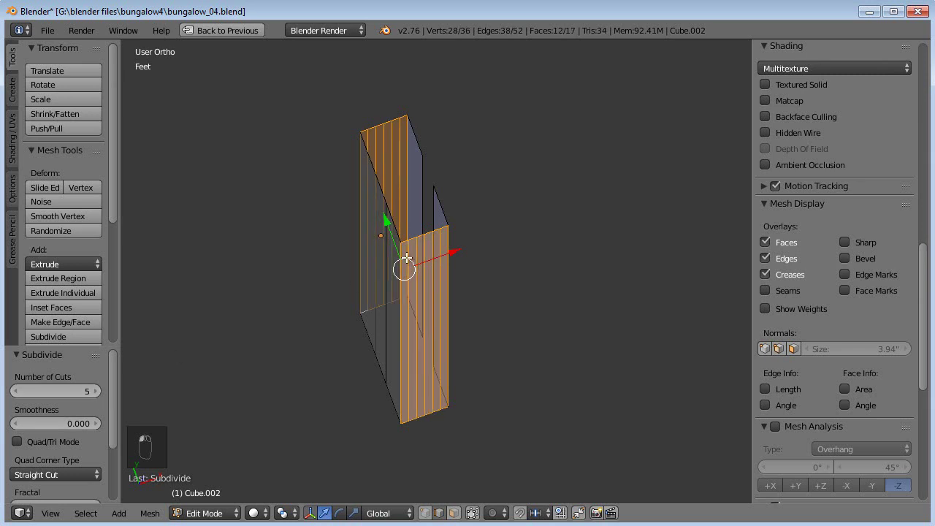
Step: From the top view, move the second inner vertex pair from the closed side about 372 thou along negative X and scale it about 1.04 along Y
key("KP_7")
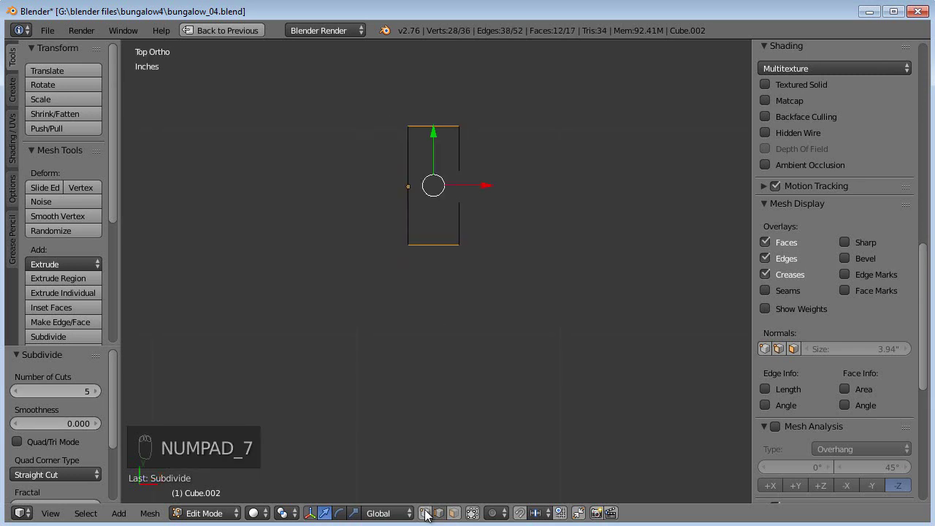
scroll(451, 357, "up", 3)
key("a")
key("a")
key("b")
left_click_drag(387, 168, 397, 445)
left_click_drag(441, 307, 430, 301)
key("s")
key("y")
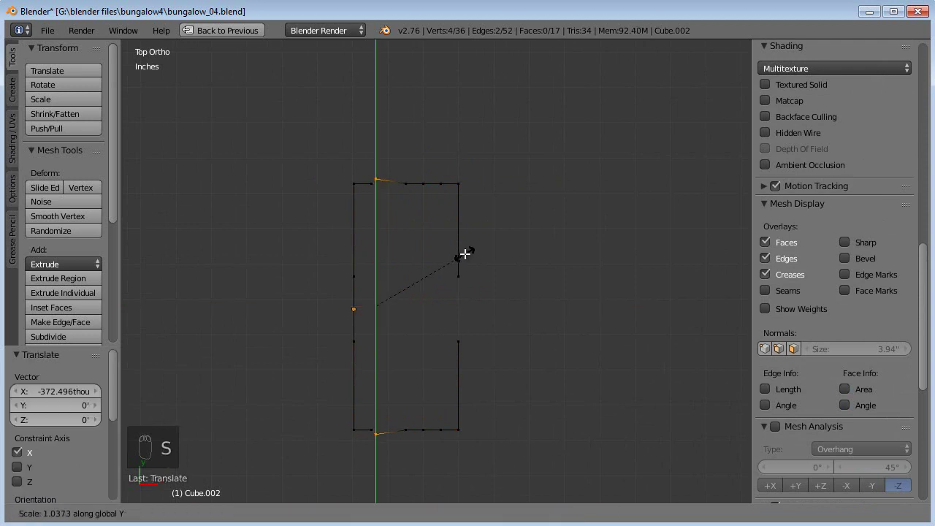
left_click(464, 253)
Step: Select the third inner vertex pair from the closed side, scale it about 1.04 along Y and shift it slightly toward negative X
key("a")
scroll(833, 292, "down", 5)
key("b")
left_click_drag(395, 160, 413, 445)
key("s")
key("y")
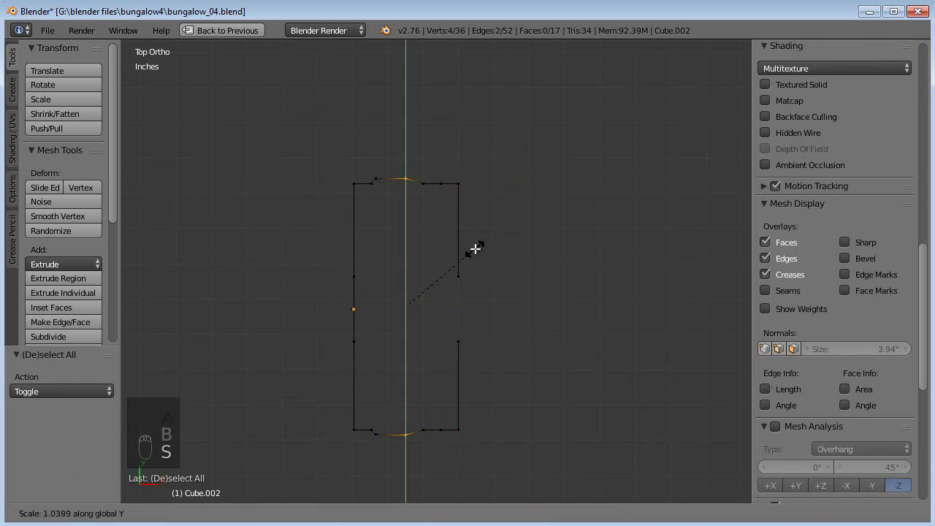
left_click(475, 245)
key("g")
key("x")
left_click(439, 307)
Step: Select the inner vertex pair nearest the open side's corners and scale it outward along Y by about 1.06
key("a")
key("b")
left_click_drag(451, 212, 433, 438)
key("s")
key("y")
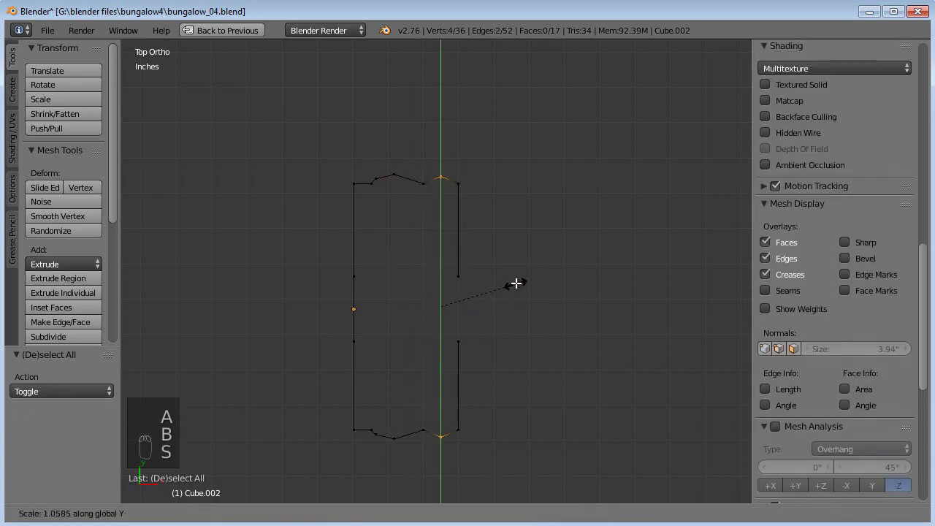
left_click(516, 283)
Step: Select the fourth inner vertex pair from the closed side and scale it about 1.048 along Y
scroll(833, 293, "down", 5)
key("a")
key("b")
left_click_drag(418, 175, 433, 436)
key("s")
key("y")
left_click(522, 283)
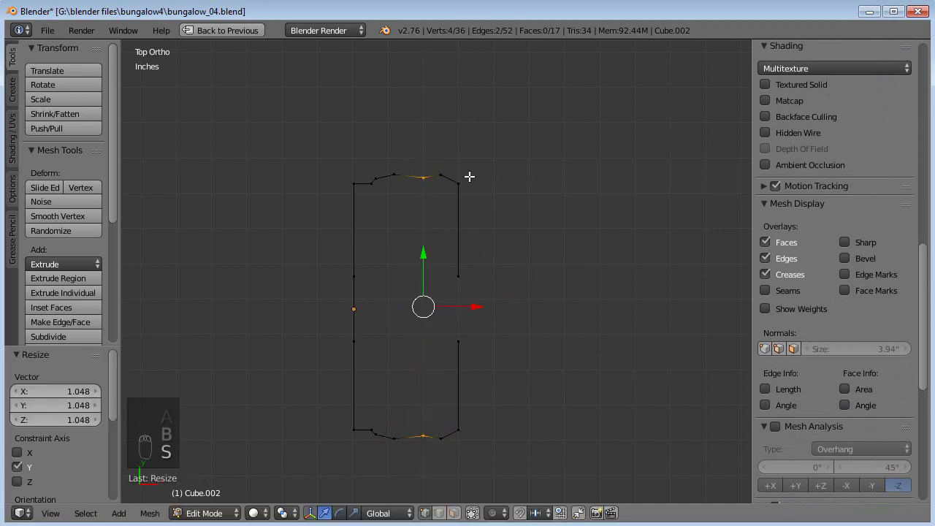
Step: Deselect everything, return to Object Mode, try smooth shading on the profile and set it back to flat shading
key("a")
middle_click_drag(455, 182, 469, 332)
key("Tab")
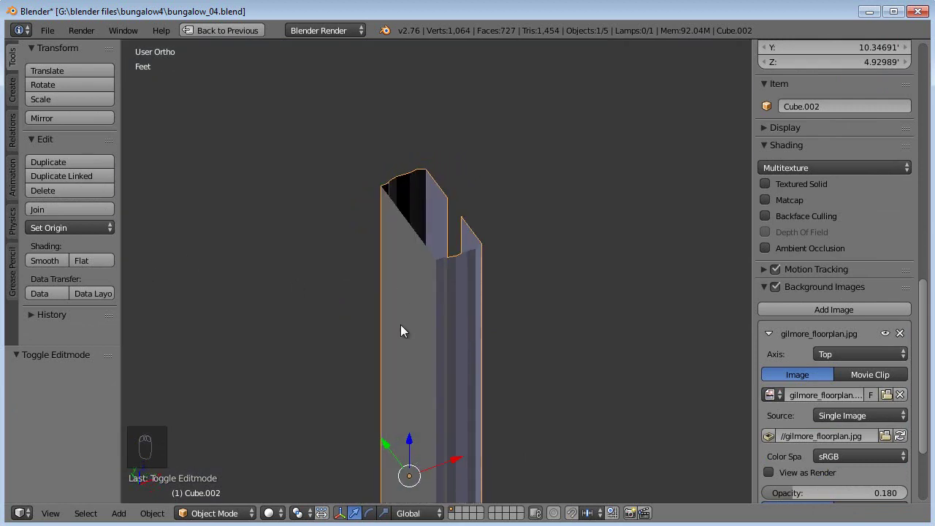
scroll(403, 313, "down", 5)
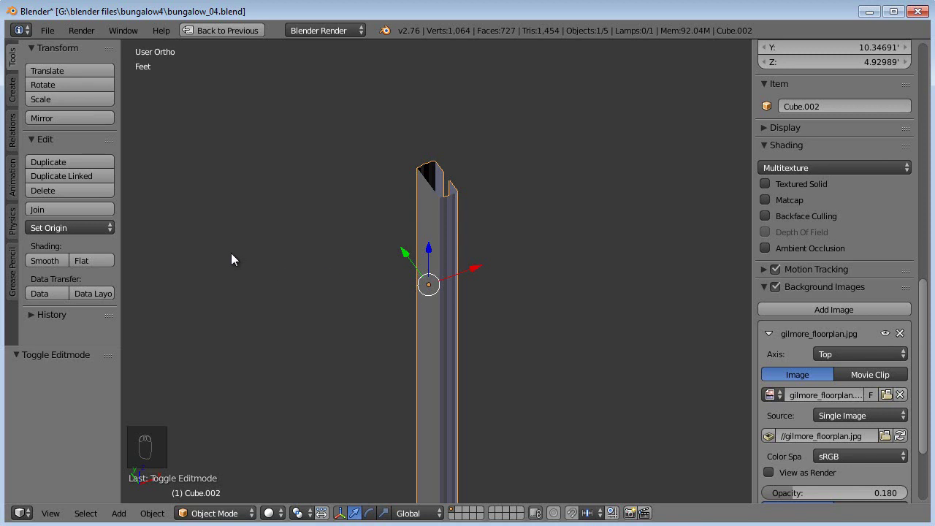
left_click(42, 262)
mouse_move(395, 290)
middle_mouse_down()
mouse_move(317, 237)
mouse_move(396, 236)
middle_mouse_up()
left_click(81, 261)
middle_click_drag(390, 269, 407, 284)
Step: Return to Edit Mode in the top view with no mesh elements selected
key("KP_7")
scroll(469, 202, "up", 5)
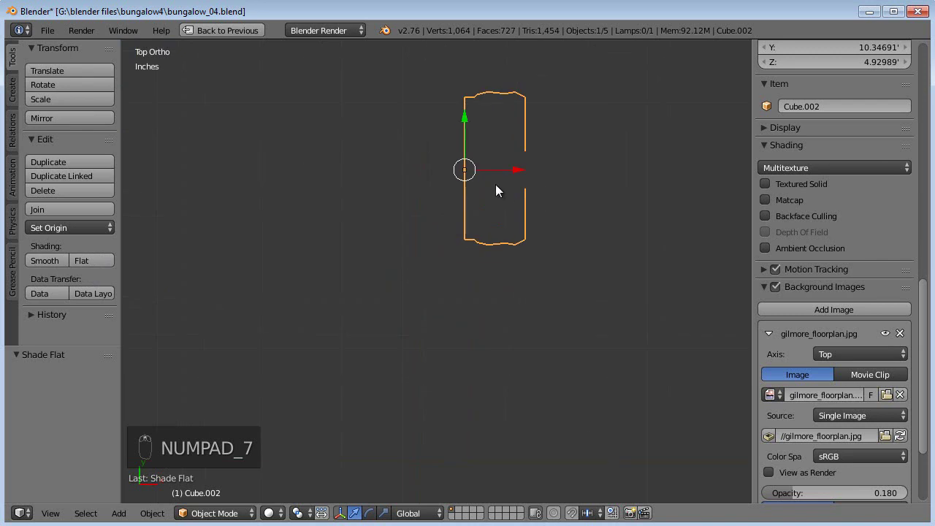
scroll(468, 328, "up", 2)
key("a")
key("a")
key("a")
key("a")
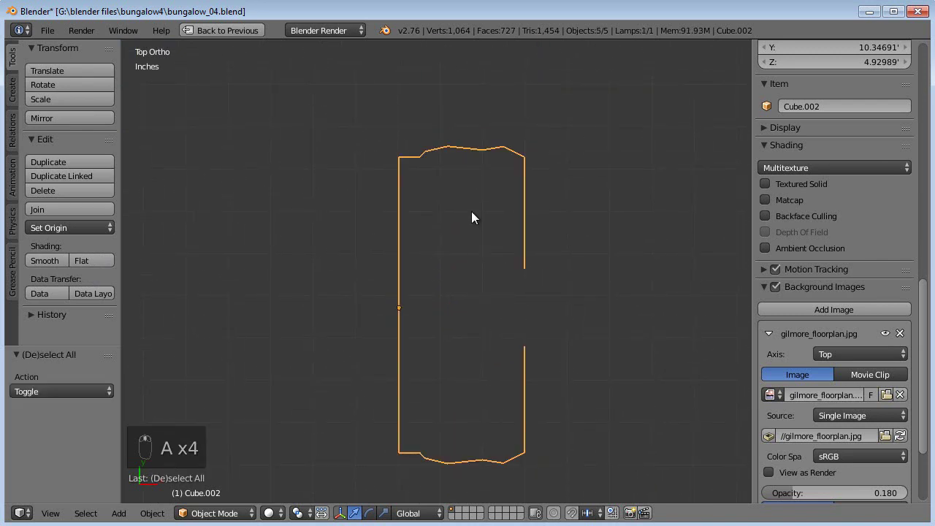
key("Tab")
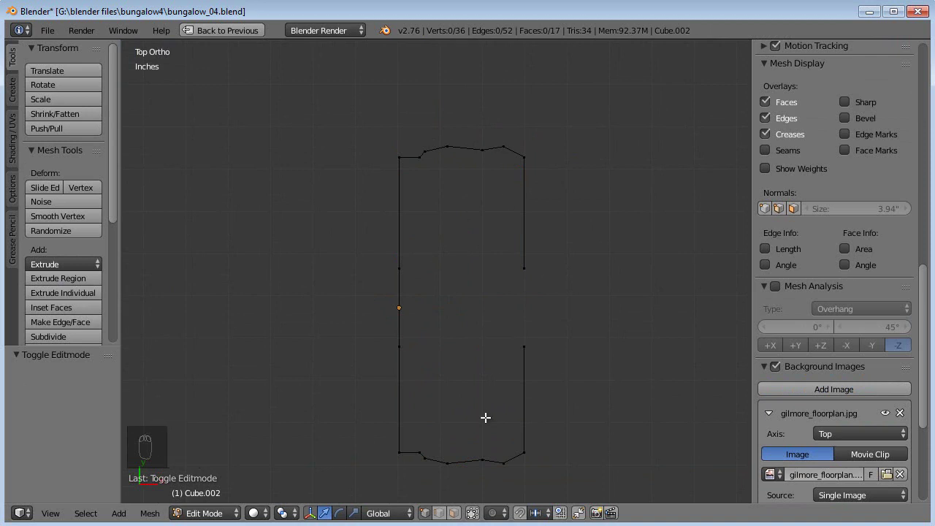
Step: Box-select the third and fourth short edges from the closed side on both end walls
key("b")
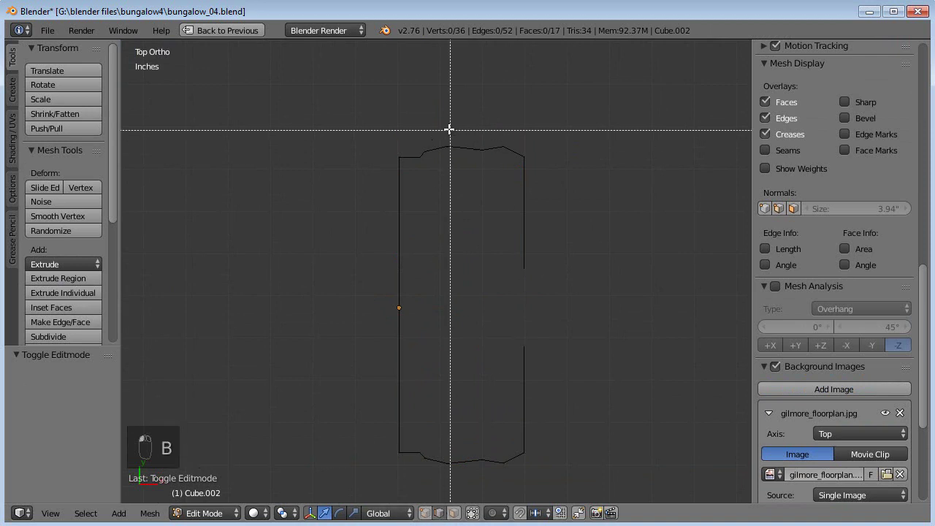
key("b")
left_click_drag(434, 143, 448, 163)
key("b")
left_click_drag(437, 472, 434, 478)
key("b")
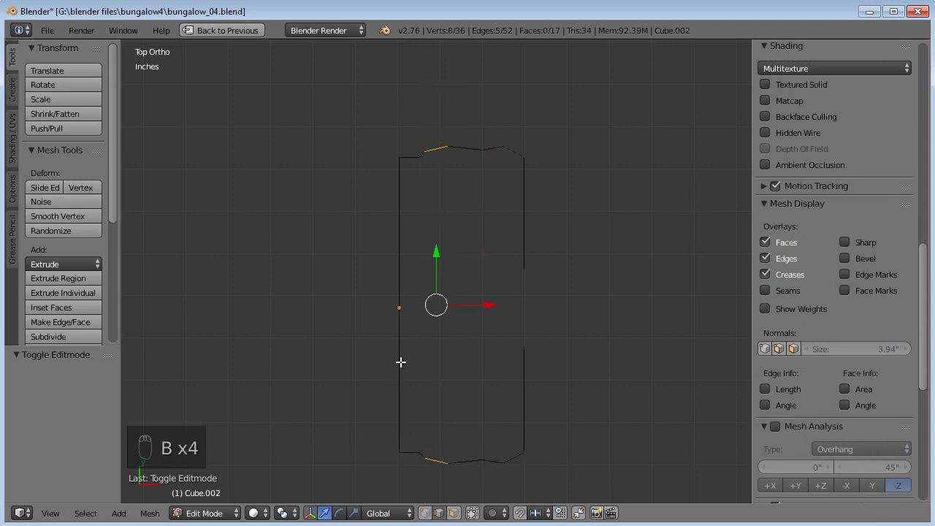
key("w")
key("b")
left_click_drag(480, 141, 457, 174)
key("b")
left_click_drag(470, 445, 455, 476)
Step: Remove the extra vertical edge from the selection so only the short edges at the piece's two ends remain selected
scroll(480, 426, "down", 3)
middle_click_drag(480, 426, 457, 393)
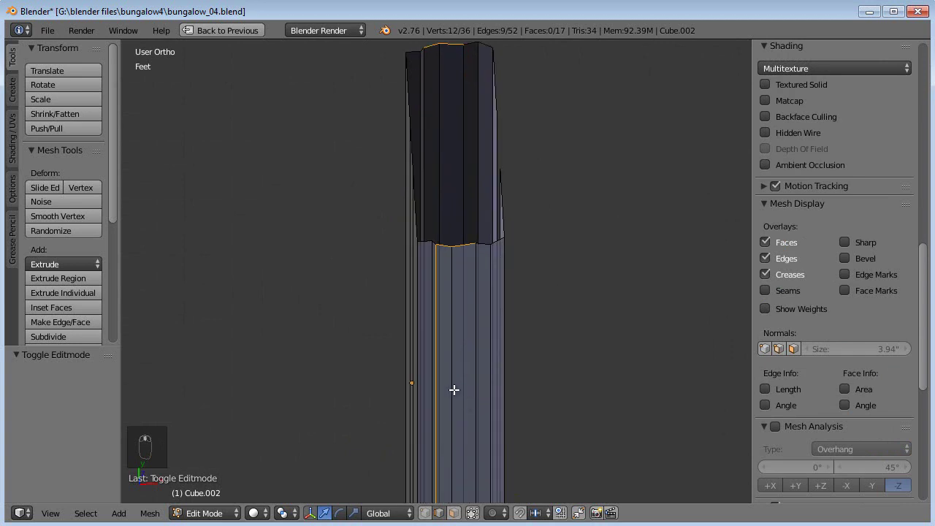
scroll(454, 390, "down", 2)
key("KP_1")
key("b")
middle_click_drag(467, 268, 363, 309)
scroll(447, 252, "down", 4)
middle_click_drag(461, 235, 471, 347)
Step: Subdivide the selected short edges with a single cut
key("KP_7")
scroll(475, 332, "up", 3)
key("w")
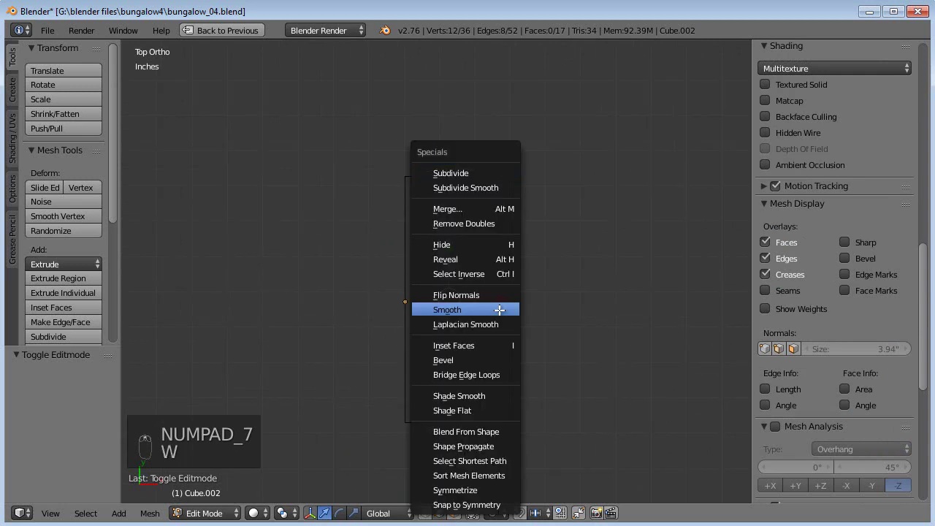
left_click(487, 176)
middle_click_drag(372, 376, 385, 328)
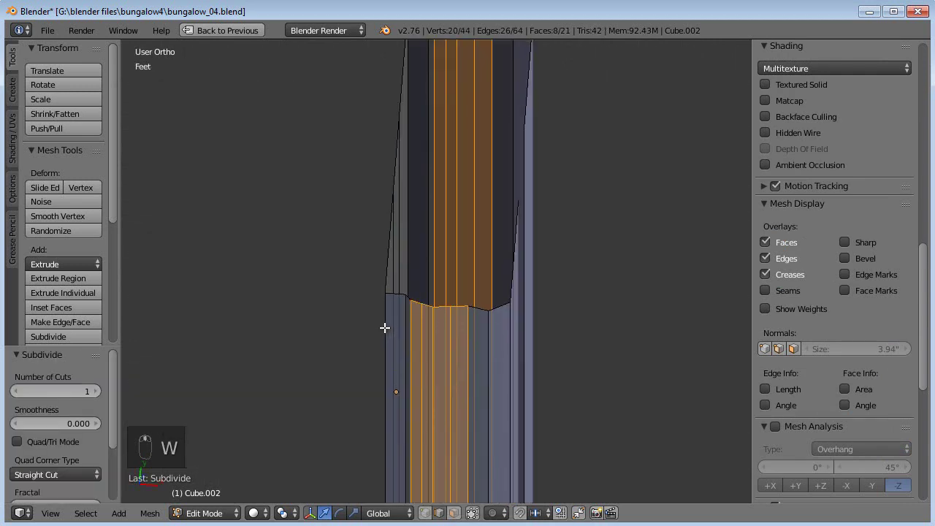
Step: On the +Y end wall, move the new vertex nearest the closed side outward to round the first bulge
key("KP_7")
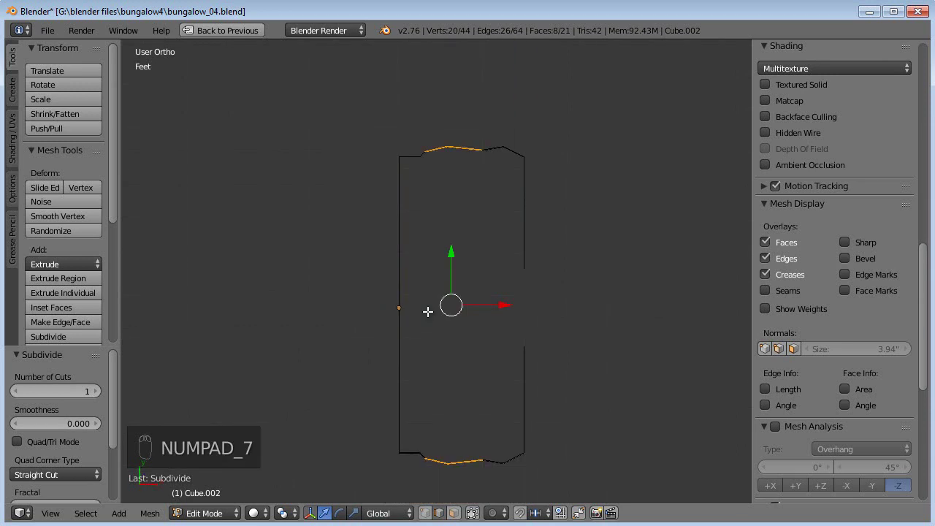
middle_click_drag(407, 294, 418, 385, "shift")
scroll(417, 390, "up", 2)
middle_click_drag(503, 307, 464, 319, "shift")
key("a")
key("a")
key("b")
left_click_drag(419, 231, 404, 252)
key("g")
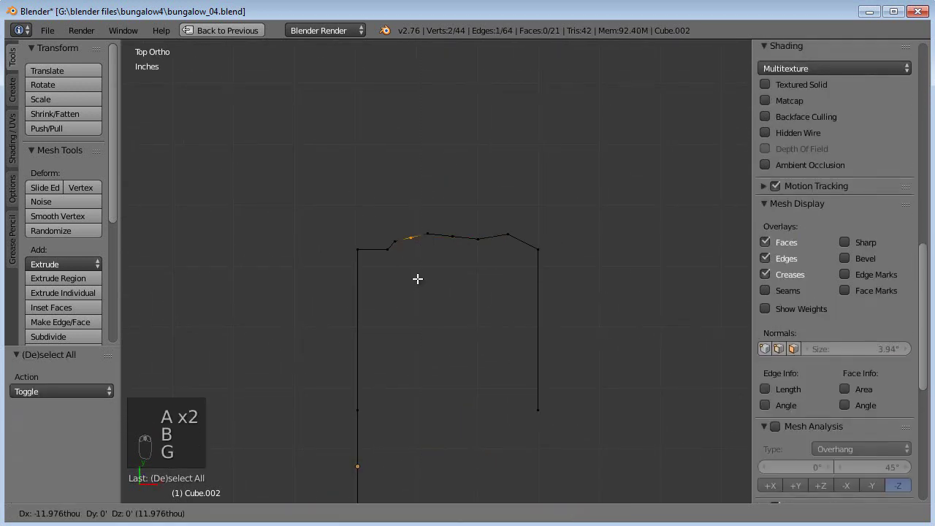
left_click(417, 277)
Step: Shift the second new vertex and the adjacent valley vertex on the +Y end wall to smooth the curve
key("a")
key("b")
key("g")
left_click_drag(458, 226, 472, 246)
left_click(447, 245)
key("a")
key("b")
key("g")
left_click(467, 247)
Step: On the -Y end wall, move the new vertex nearest the closed side outward to round its bulge
scroll(483, 288, "down", 2)
middle_click_drag(478, 329, 477, 219, "shift")
middle_click_drag(456, 391, 456, 342, "shift")
scroll(448, 348, "up", 2)
key("a")
key("b")
left_click_drag(421, 440, 446, 466)
key("g")
left_click(407, 467)
Step: Move the second new vertex on the -Y end wall about 60 thou along negative X and 24 thou along Y
key("a")
key("b")
key("g")
left_click(443, 465)
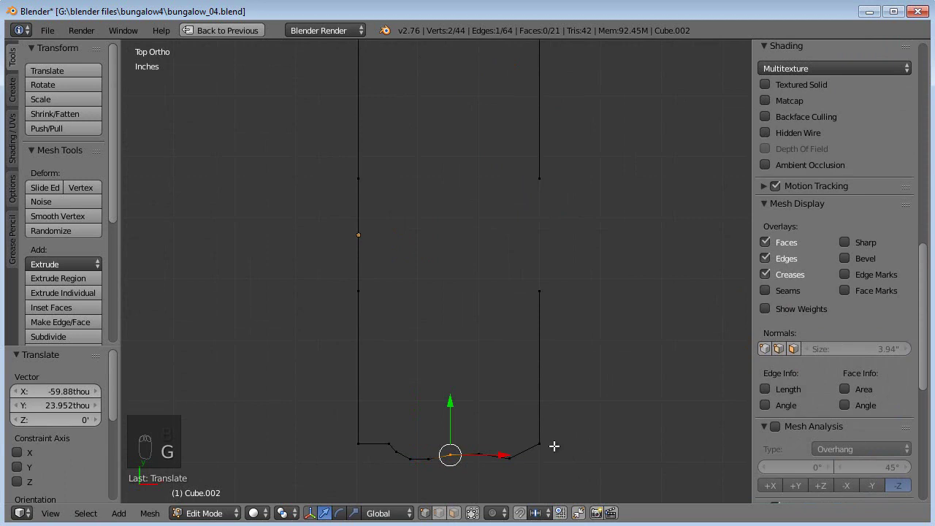
Step: Select the outer corner vertices of the open side on both end walls and scale them about 1.063 along Y
key("a")
key("b")
left_click_drag(551, 437, 531, 461)
scroll(540, 465, "down", 3)
key("b")
left_click_drag(503, 220, 480, 245)
key("a")
key("b")
key("b")
left_click_drag(514, 463, 475, 495)
key("s")
key("y")
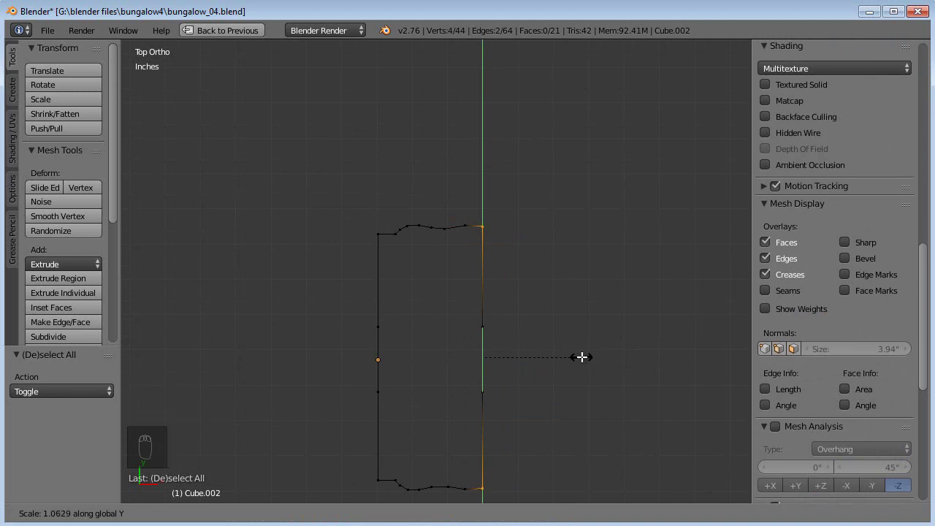
left_click(581, 357)
Step: Return to Object Mode and check the reshaped profile from an angle and from the front with solid shading
key("Tab")
scroll(413, 315, "down", 2)
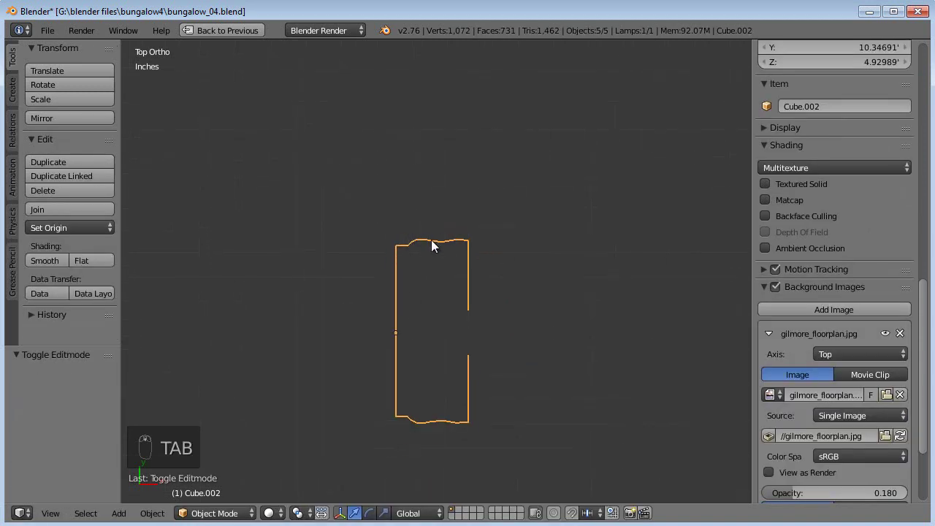
mouse_move(448, 423)
middle_mouse_down()
mouse_move(440, 373)
mouse_move(489, 303)
mouse_move(448, 232)
mouse_move(448, 343)
mouse_move(421, 365)
mouse_move(542, 344)
mouse_move(540, 376)
mouse_move(482, 394)
mouse_move(484, 312)
mouse_move(457, 311)
mouse_move(441, 360)
mouse_move(495, 361)
middle_mouse_up()
key("z")
key("z")
key("KP_1")
Step: Examine the upper end of the frame piece in the front view in Edit Mode
scroll(495, 361, "down", 1)
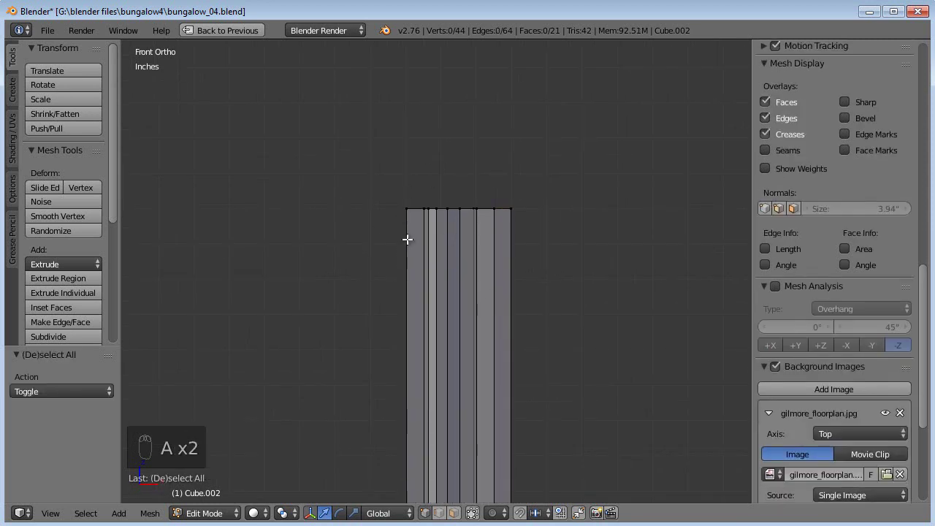
scroll(463, 278, "down", 5)
scroll(445, 297, "up", 4)
scroll(276, 242, "down", 2)
middle_click_drag(332, 252, 356, 203, "shift")
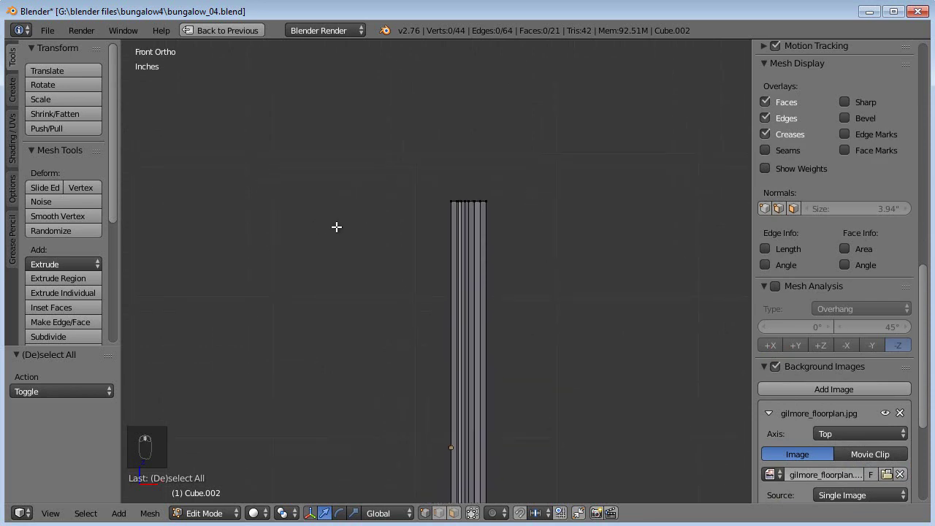
scroll(471, 244, "down", 2)
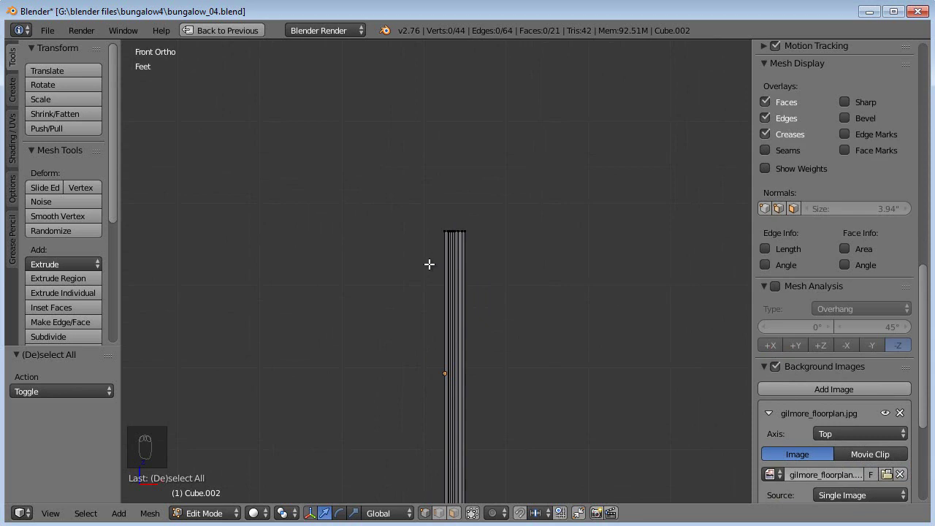
scroll(429, 263, "up", 3)
scroll(497, 288, "up", 2)
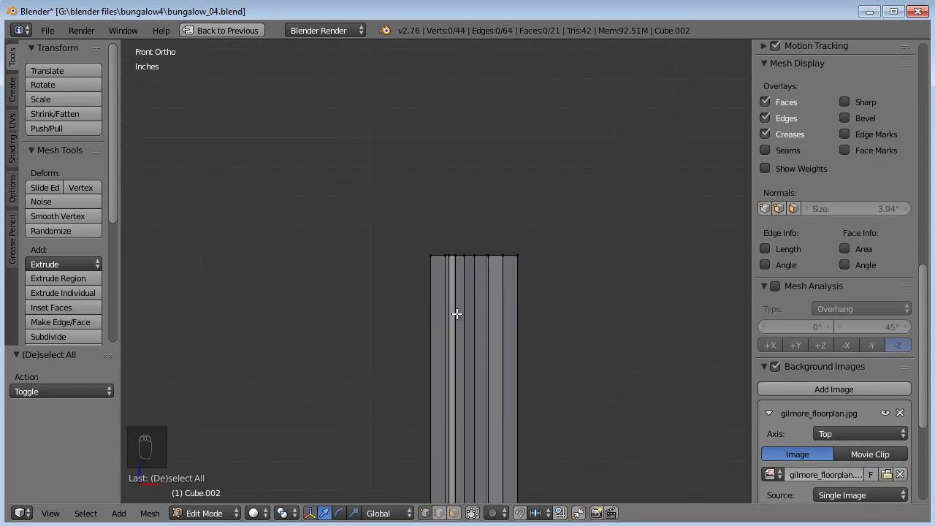
scroll(520, 263, "up", 3)
middle_click_drag(529, 260, 516, 271, "shift")
scroll(516, 272, "down", 2)
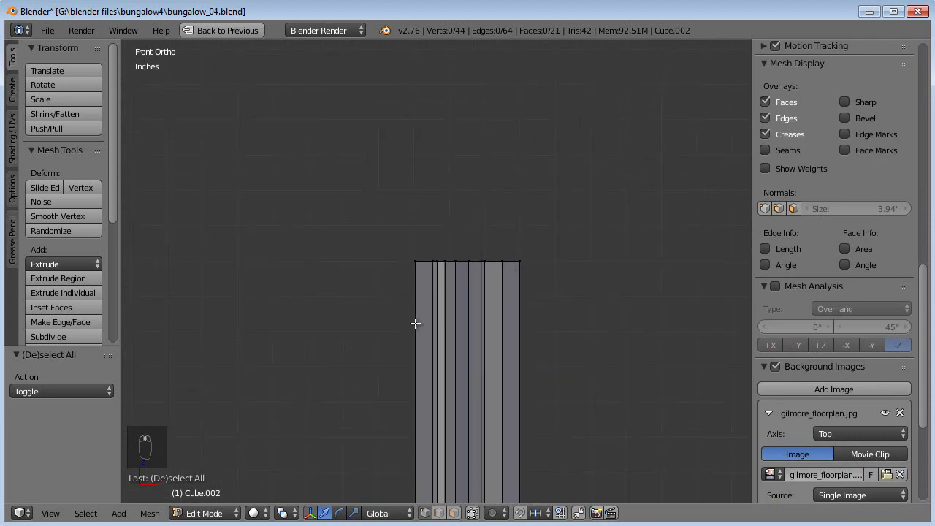
middle_click_drag(465, 364, 414, 335, "shift")
Step: Select all vertices at the upper end of the frame piece and rotate them by -45° in the front view
key("a")
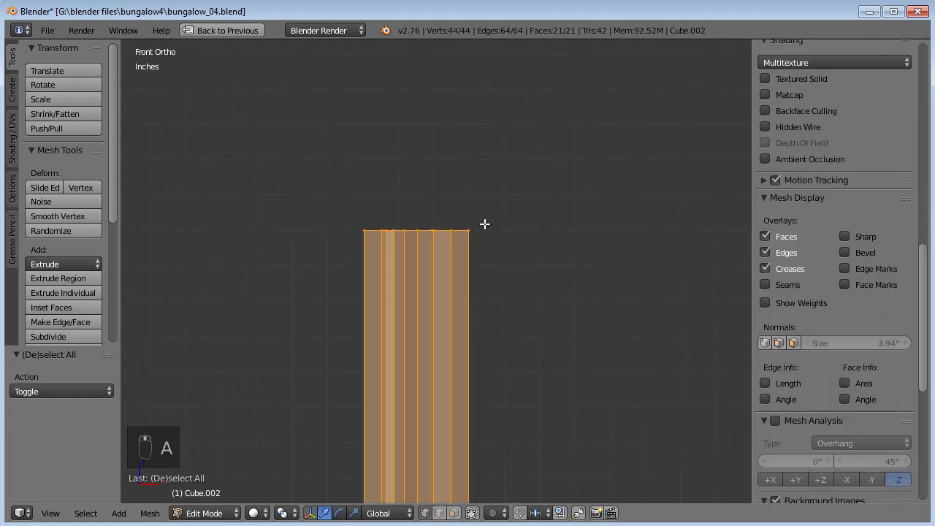
key("a")
key("a")
key("b")
left_click_drag(504, 200, 305, 260)
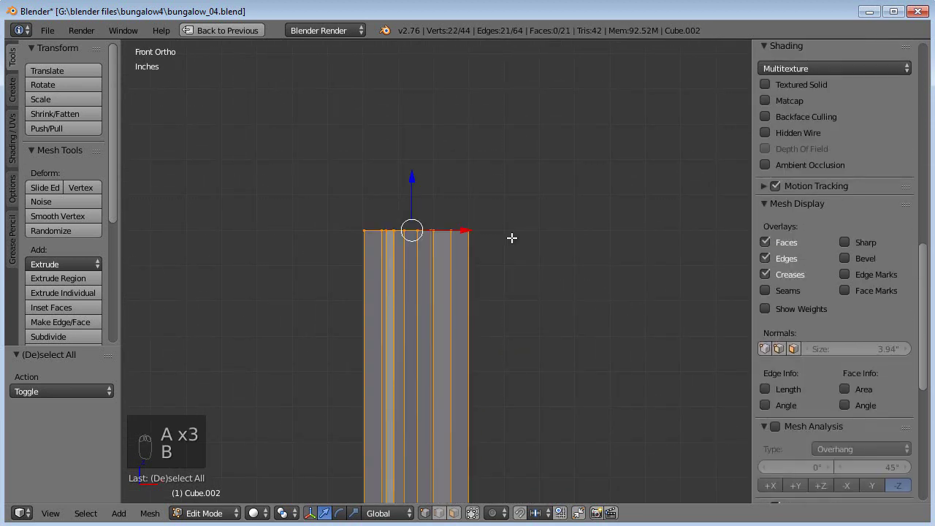
key("r")
key("4")
key("5")
key("minus")
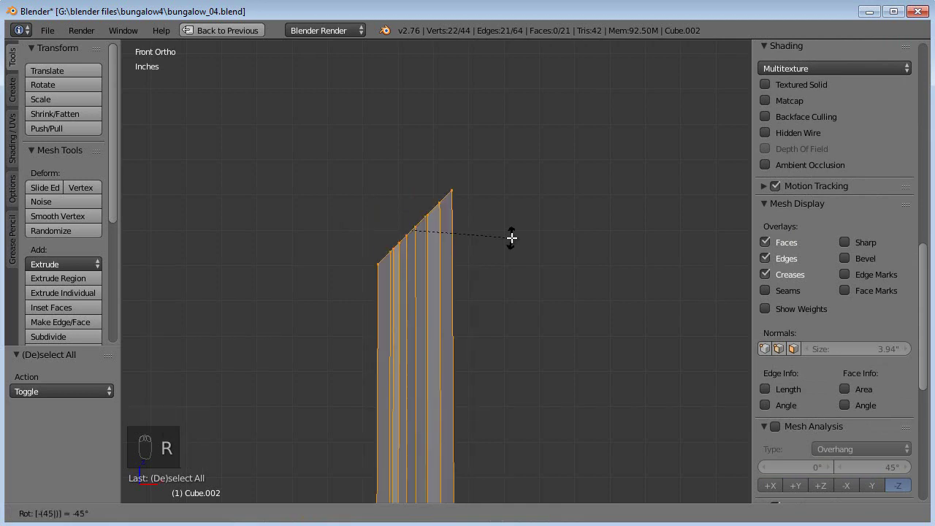
left_click(511, 238)
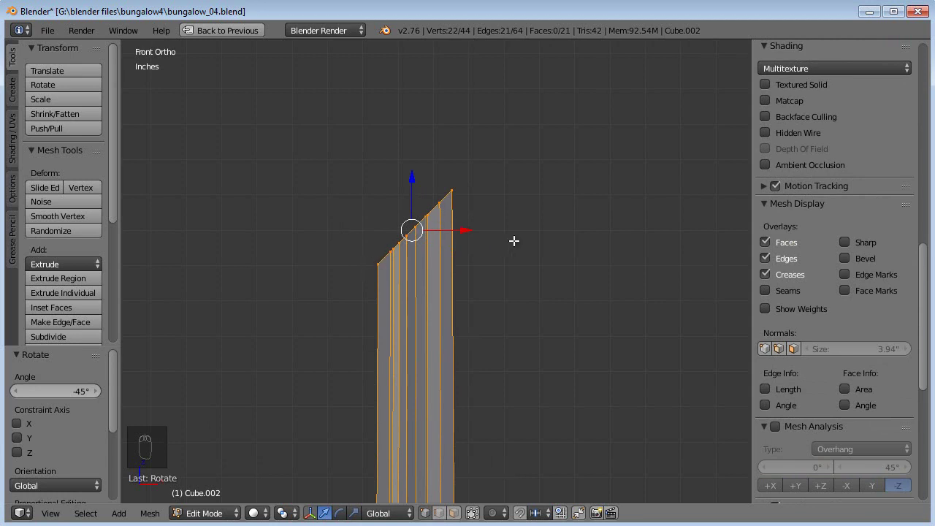
Step: Scale the slanted upper end by about 1.397 along X and about 1.310 along Z
key("s")
key("x")
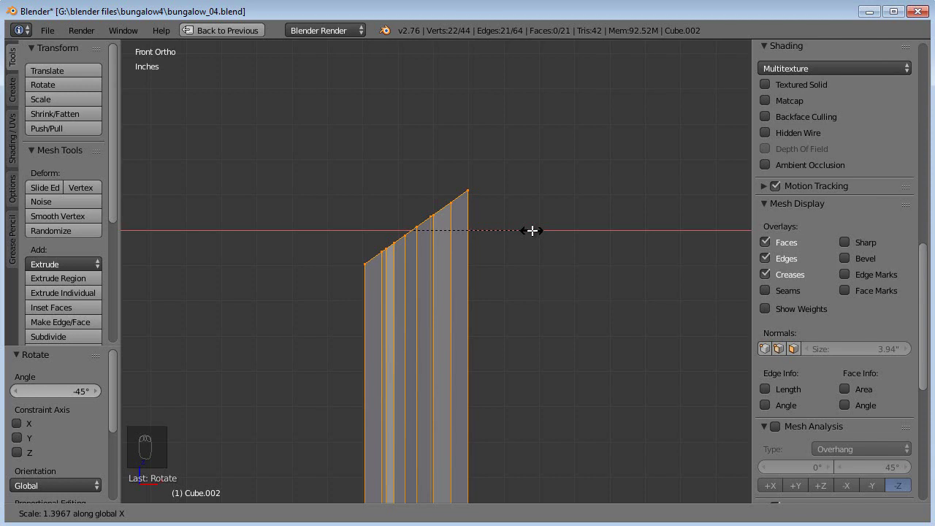
left_click(532, 231)
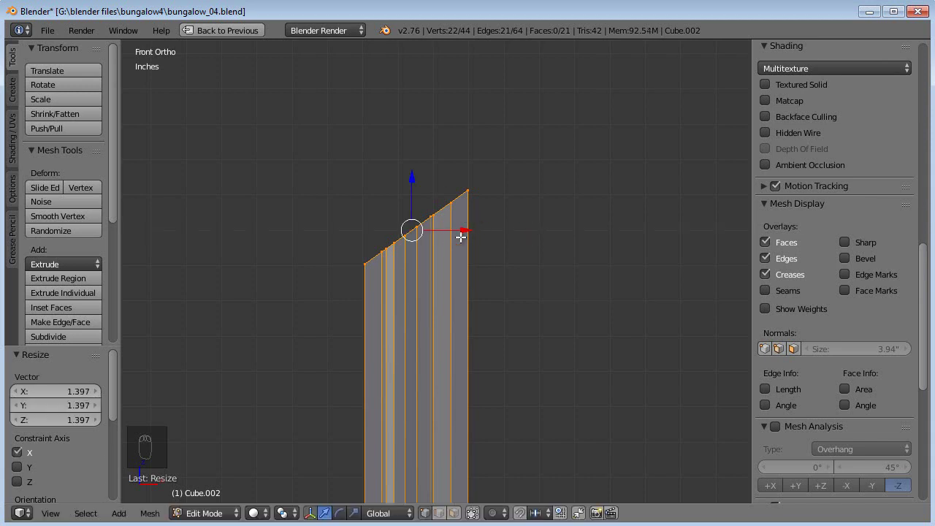
middle_click_drag(463, 224, 459, 283, "shift")
key("s")
key("z")
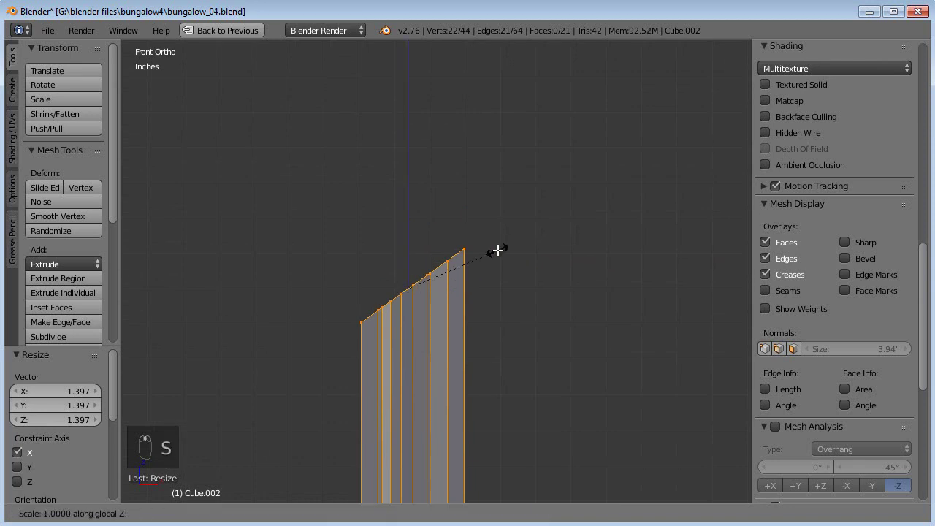
left_click(509, 210)
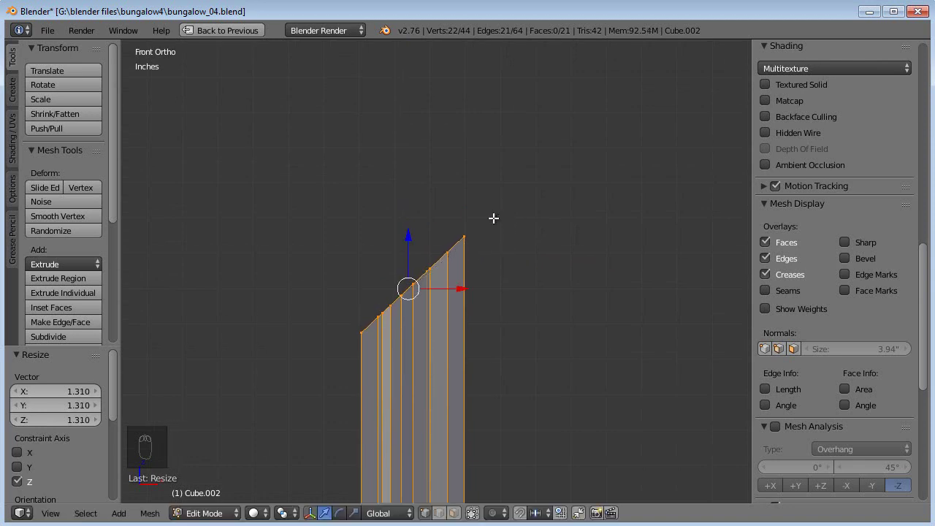
Step: Raise the slanted upper end of the frame piece by about 331 thou and scale it by about 1.06 along Z
left_click_drag(418, 241, 410, 228)
scroll(450, 266, "up", 2)
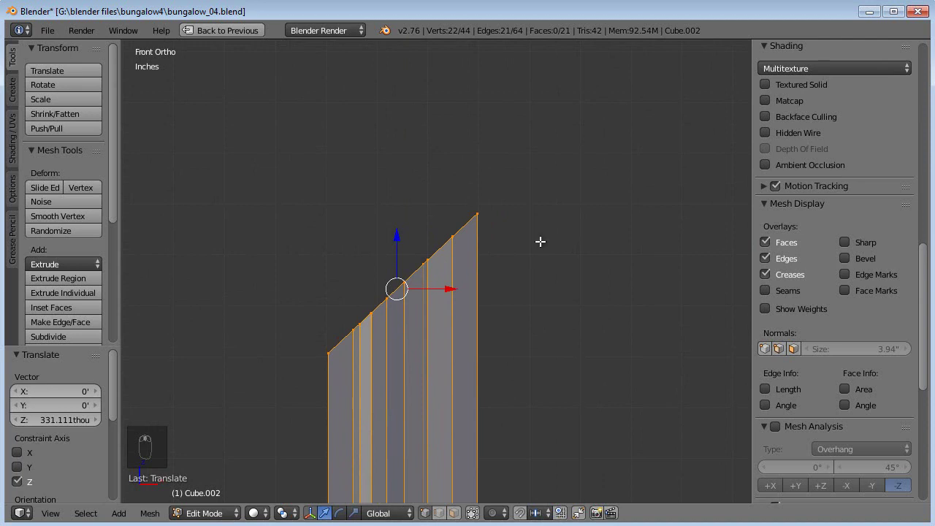
key("s")
key("z")
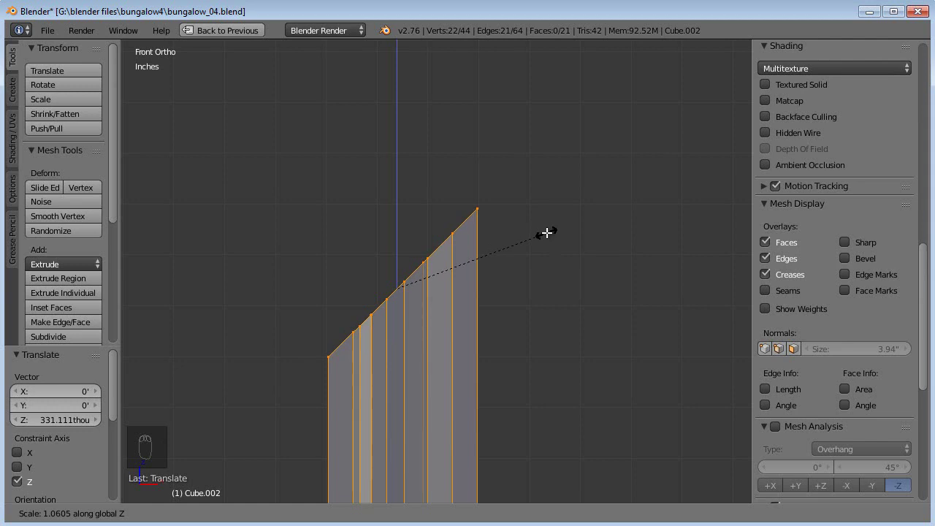
left_click(547, 233)
scroll(543, 237, "down", 1)
Step: Duplicate the whole frame piece about 1.7' to its left and mirror the copy with an X scale of -1
key("a")
scroll(537, 243, "down", 9)
middle_click_drag(508, 295, 580, 160, "shift")
key("a")
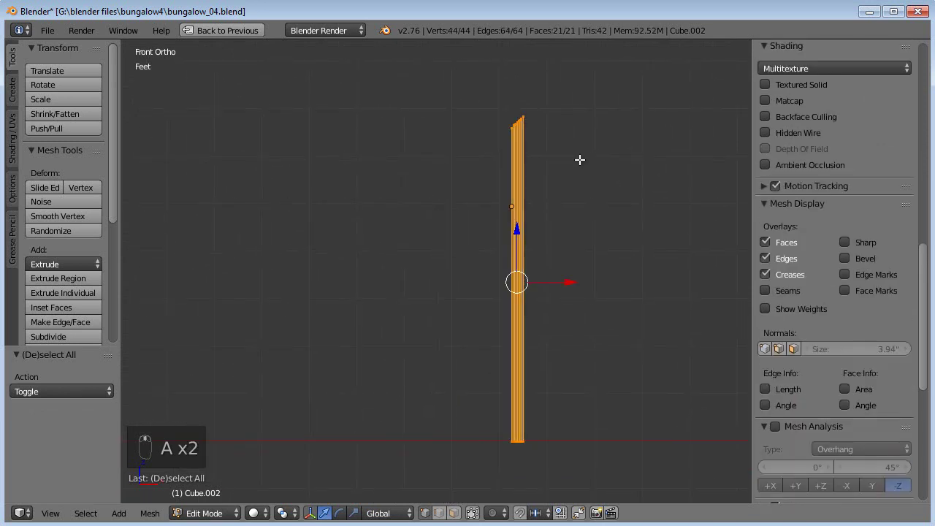
key("shift+d")
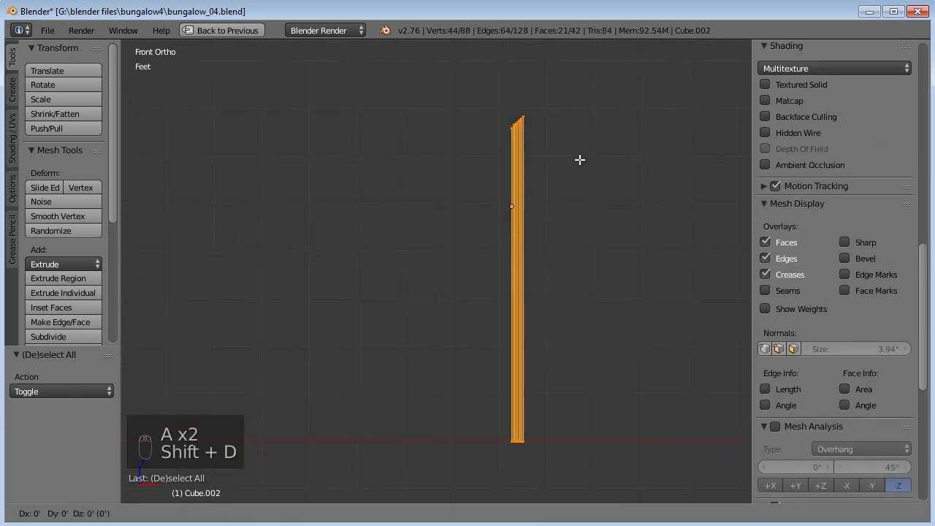
left_click(500, 160)
key("s")
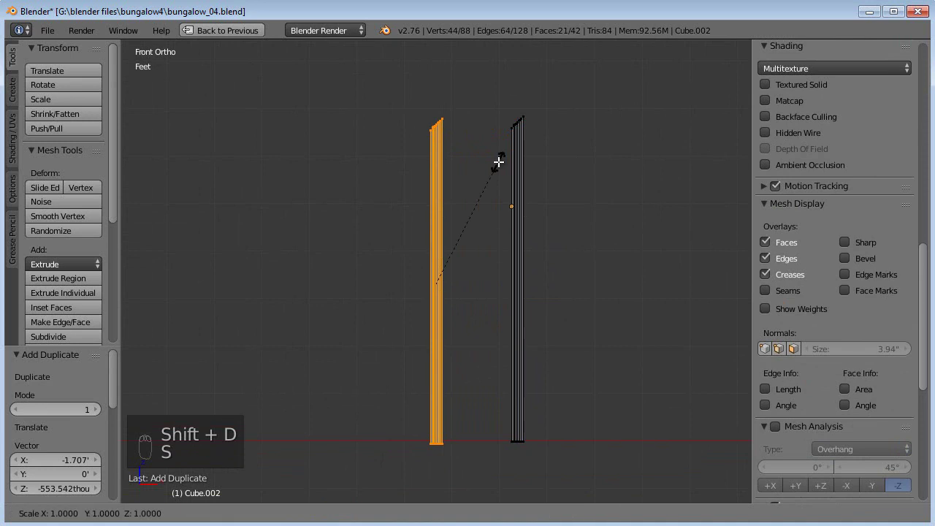
type("x")
type("-1")
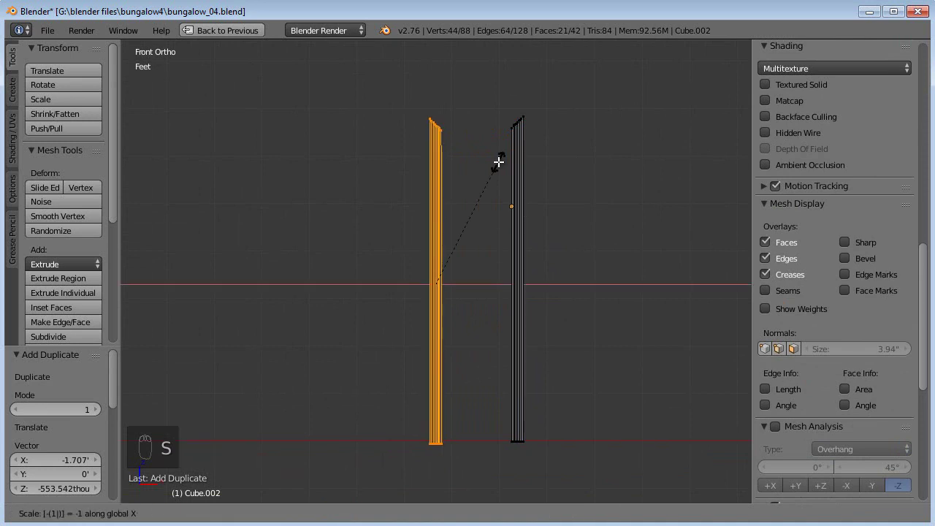
left_click(498, 161)
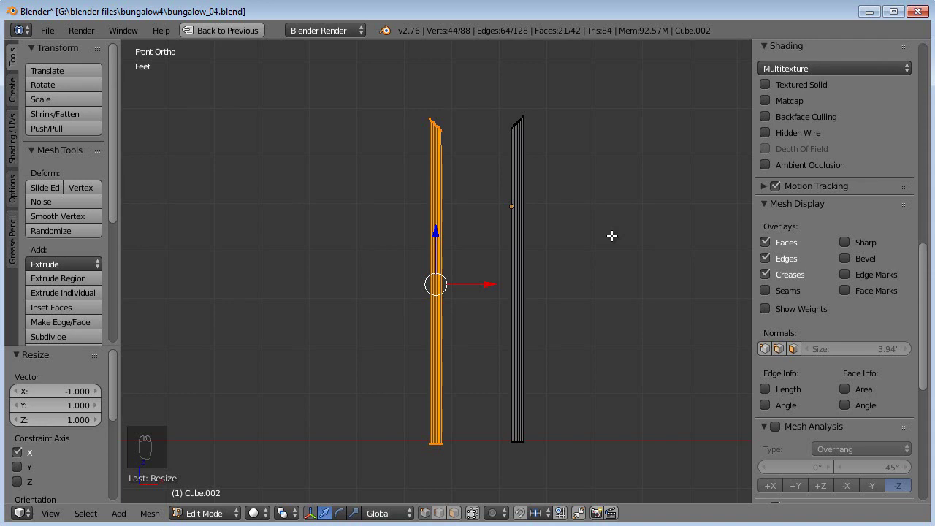
Step: Recalculate the mirrored copy's normals, checking the shading of both pieces in Object Mode before returning to Edit Mode
key("ctrl+n")
left_click(38, 378)
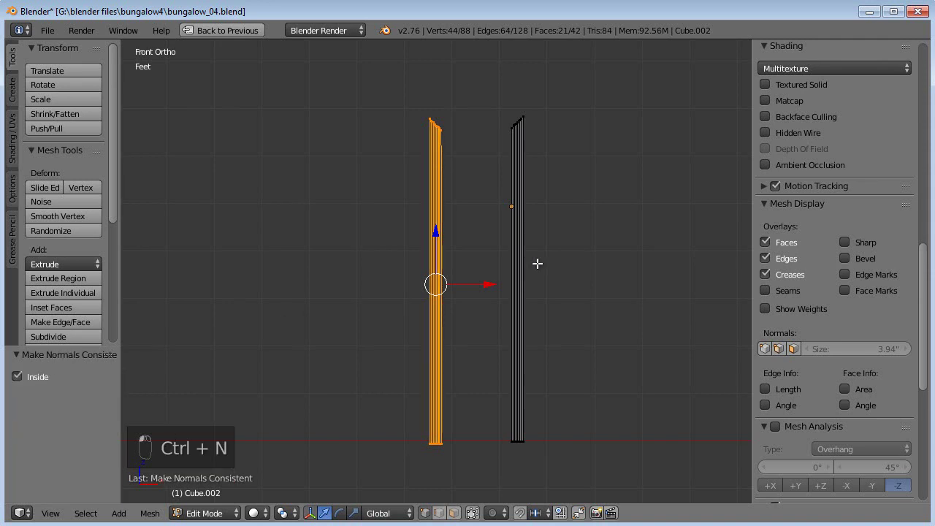
key("Tab")
middle_click_drag(538, 283, 492, 340)
key("Tab")
scroll(503, 334, "up", 5)
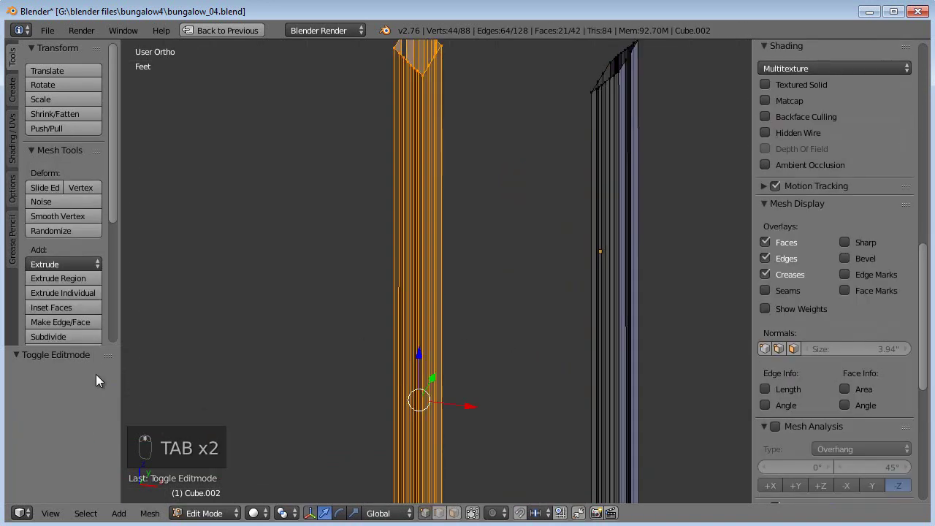
key("ctrl+n")
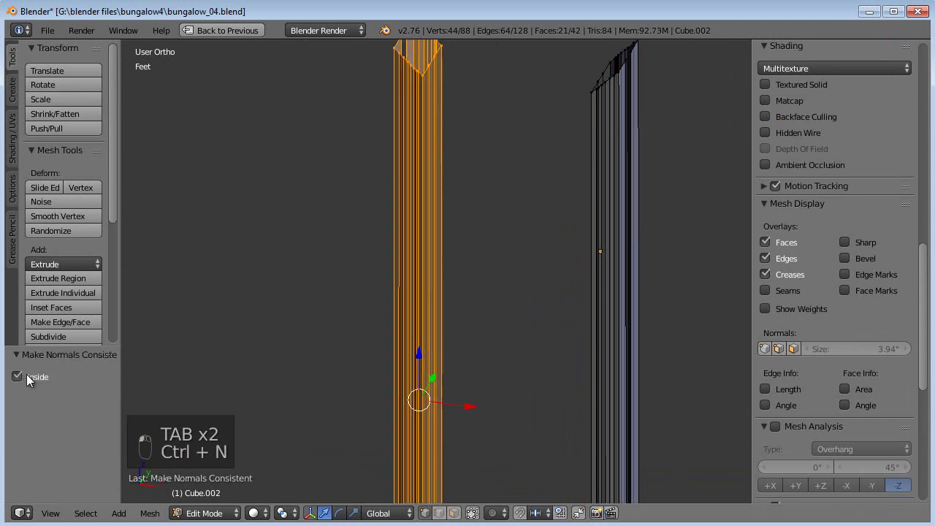
key("Tab")
middle_click_drag(330, 306, 411, 309)
key("KP_1")
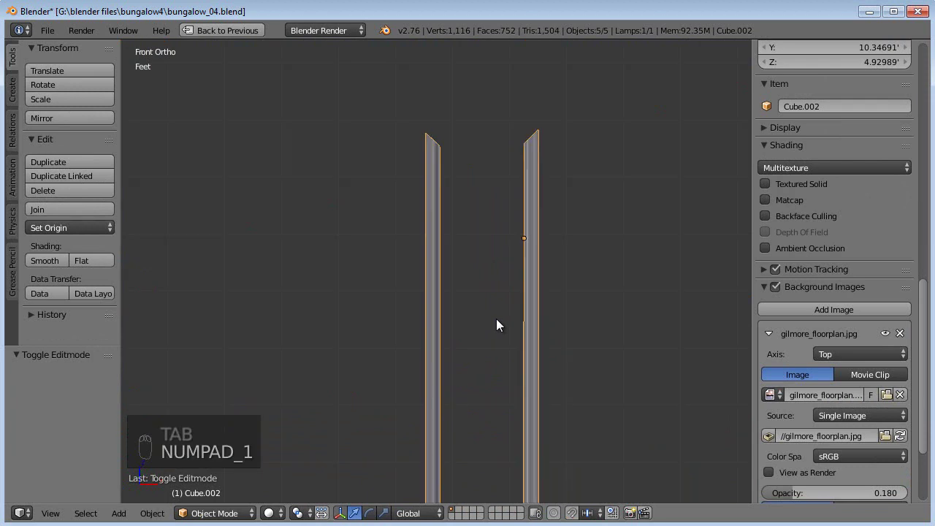
middle_click_drag(541, 275, 505, 217, "shift")
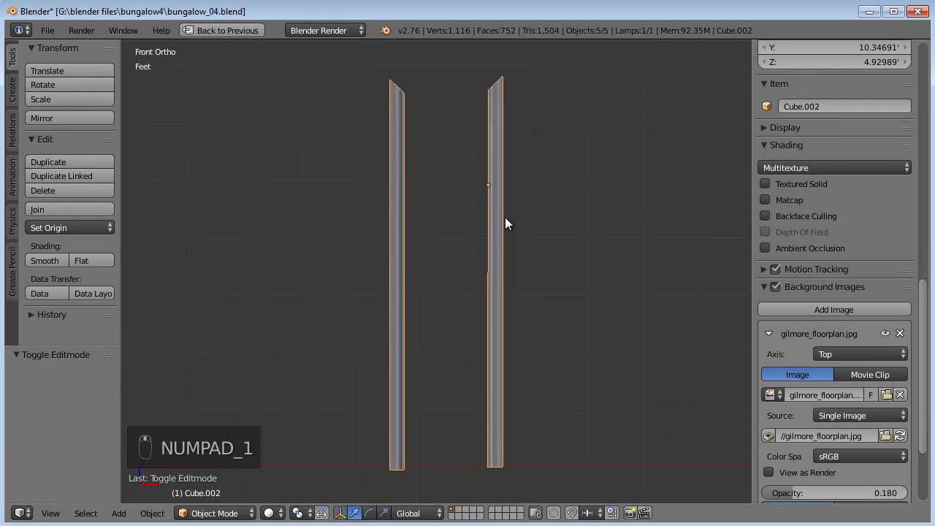
key("Tab")
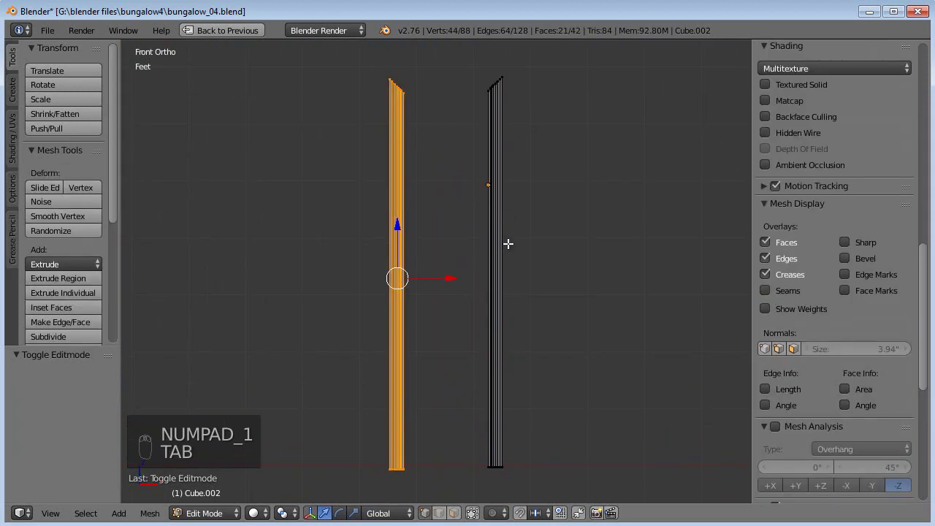
key("ctrl+r")
left_click(422, 263)
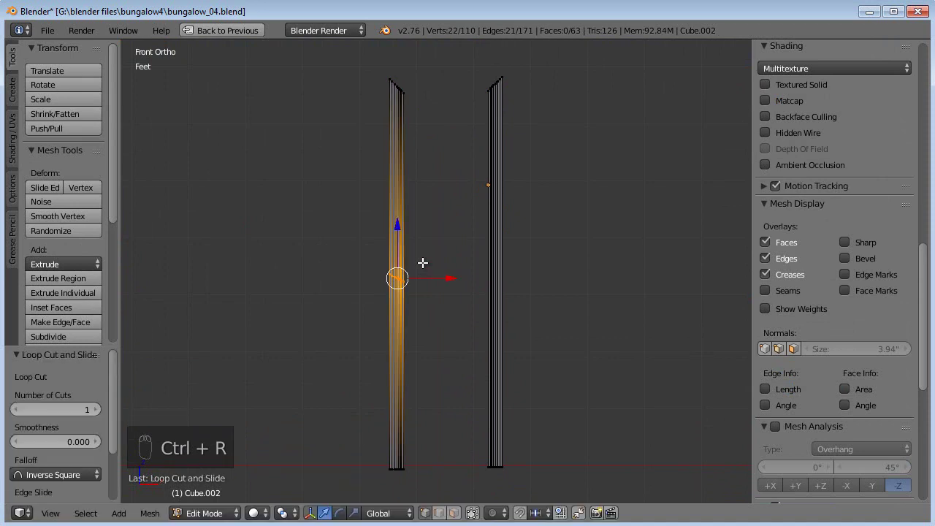
key("ctrl+z")
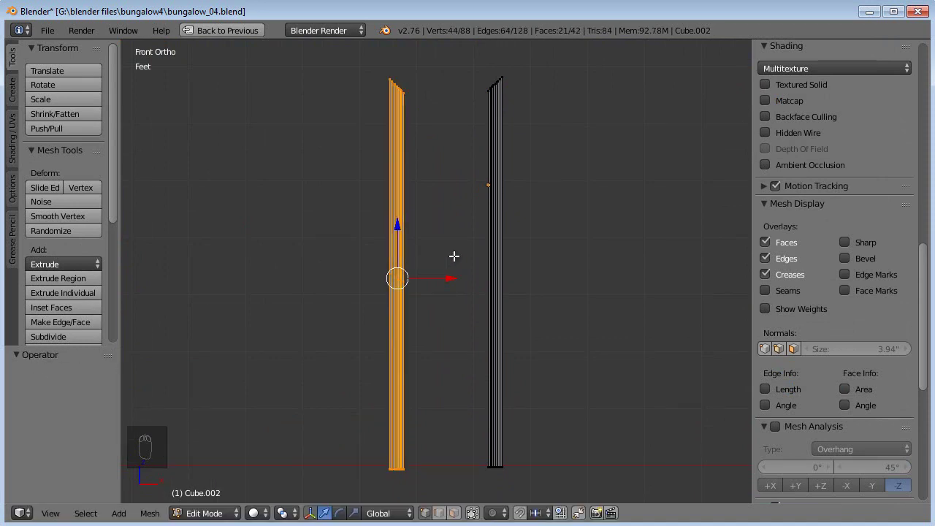
Step: Duplicate the mirrored frame piece and place the copy about 2.4' farther to the left
key("shift+d")
left_click(309, 253)
middle_click_drag(309, 253, 334, 253, "shift")
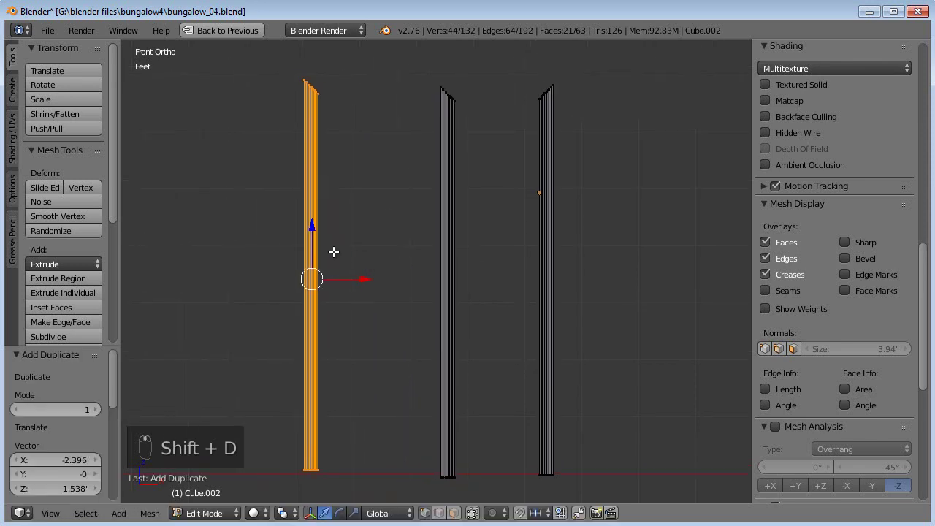
Step: Add one centred loop cut around the new copy and flatten it with a Z scale of 0
key("ctrl+r")
left_click(334, 252)
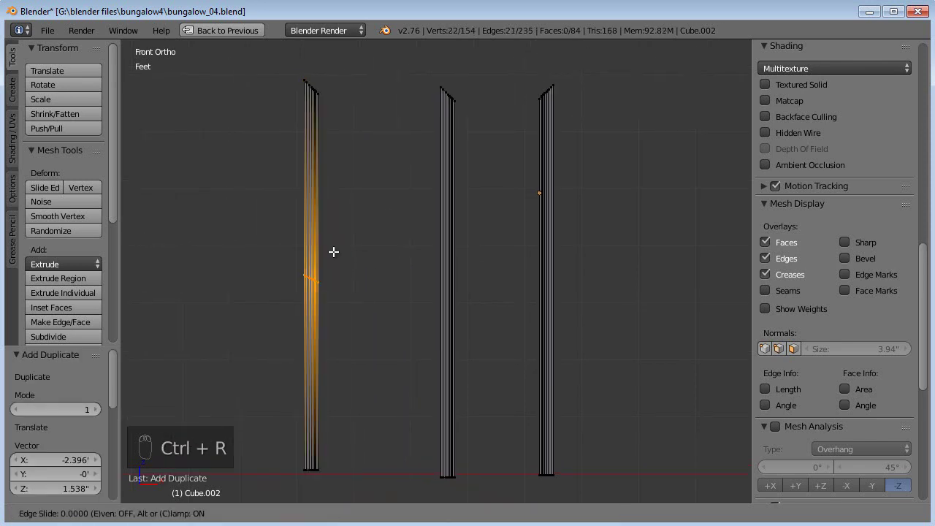
left_click(333, 252)
key("s")
key("z")
key("0")
left_click(334, 250)
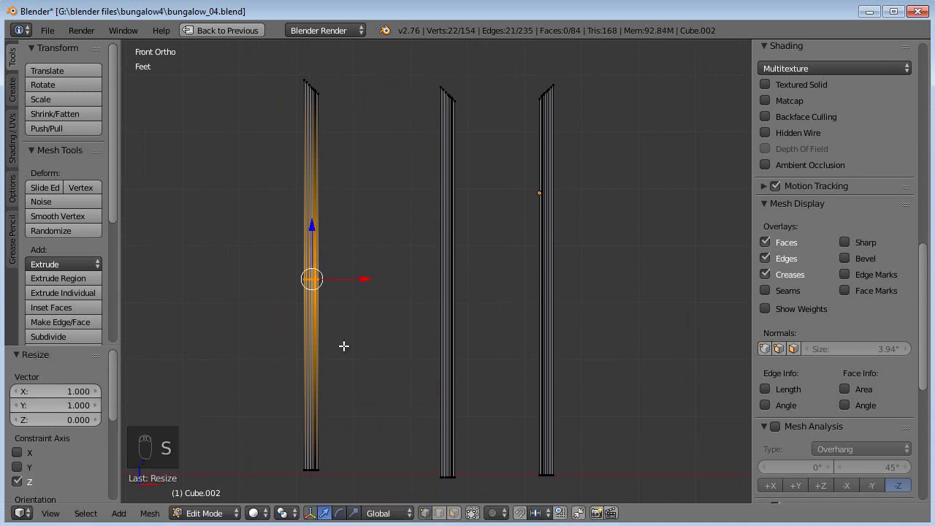
Step: Delete the vertices at the lower end of the leftmost piece, keeping only its mitred upper half
key("a")
key("b")
left_click_drag(361, 392, 274, 490)
key("Delete")
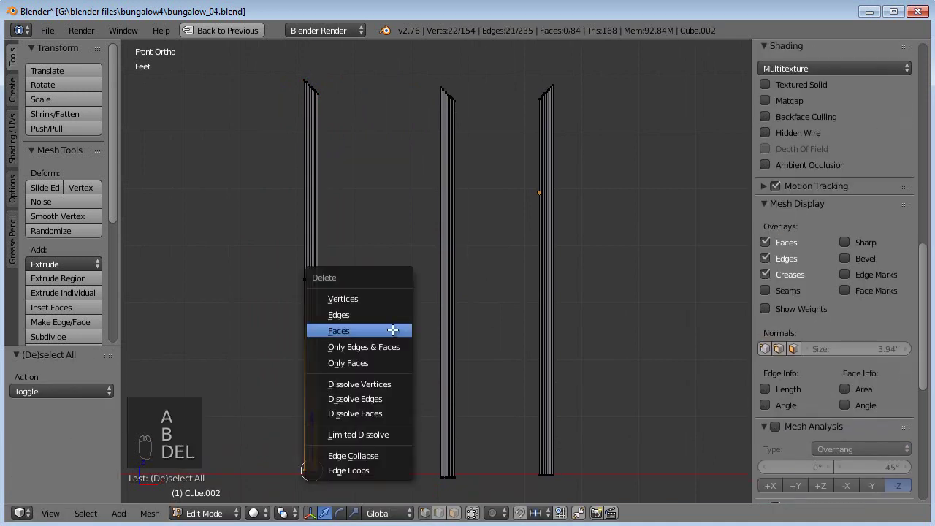
left_click(394, 299)
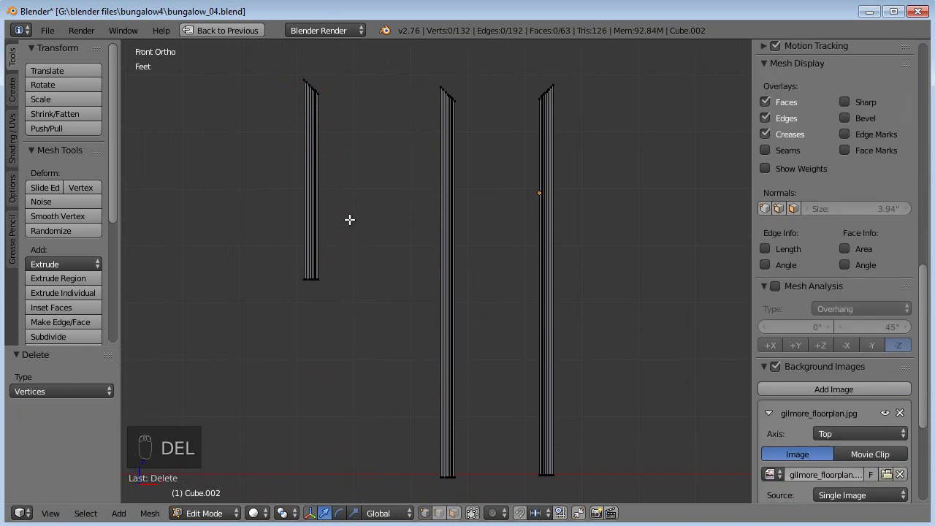
Step: Shorten the leftmost half piece by moving its lower end vertices up 1.82' along Z
middle_click_drag(350, 218, 365, 316, "shift")
key("a")
key("a")
key("b")
left_click_drag(373, 132, 274, 402)
middle_click_drag(315, 377, 328, 307, "shift")
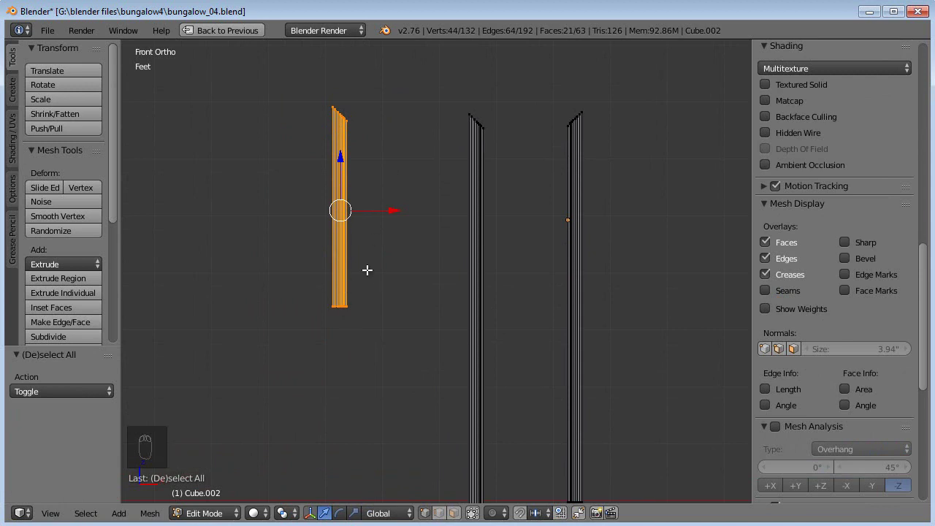
key("a")
key("b")
left_click_drag(367, 269, 317, 317)
key("g")
key("z")
left_click(339, 214)
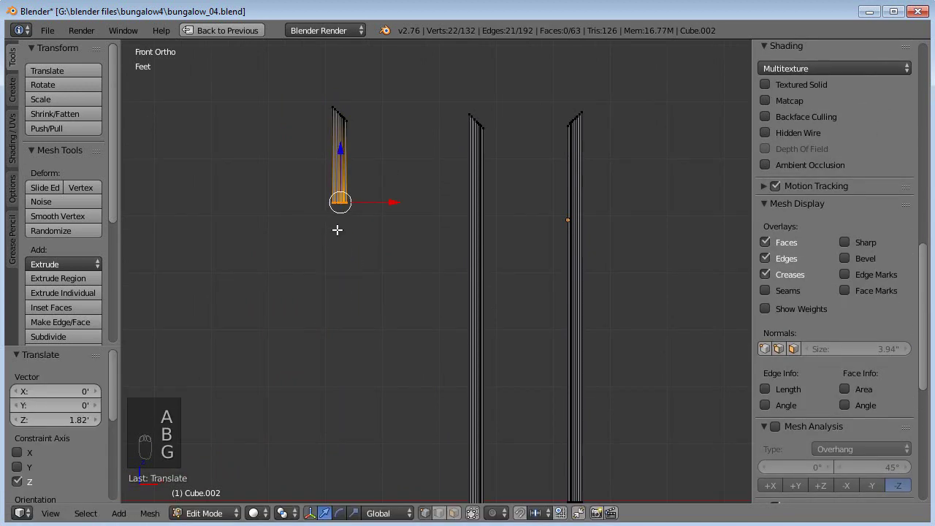
Step: Duplicate the entire shortened piece straight down along Z
middle_click_drag(338, 214, 356, 275, "shift")
scroll(355, 276, "up", 2)
key("b")
left_click_drag(343, 107, 273, 278)
middle_click_drag(274, 278, 352, 276, "shift")
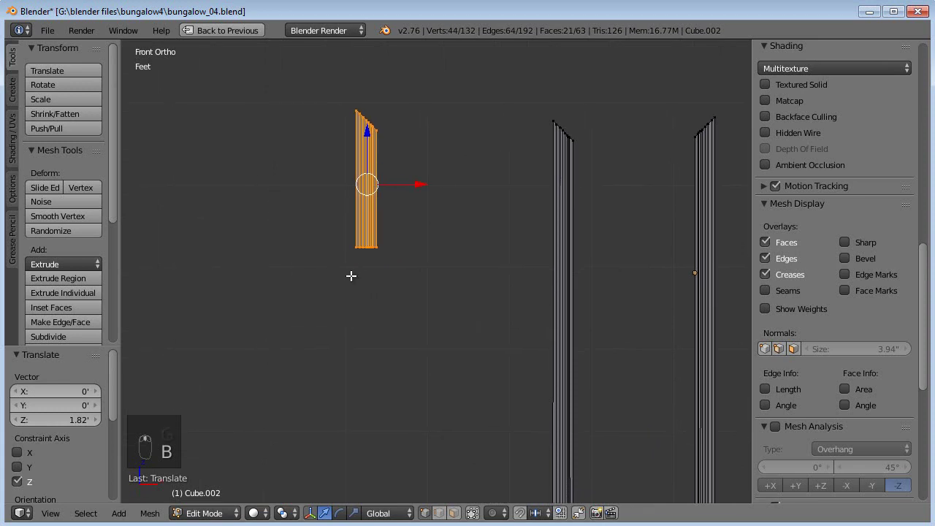
key("shift+d")
key("z")
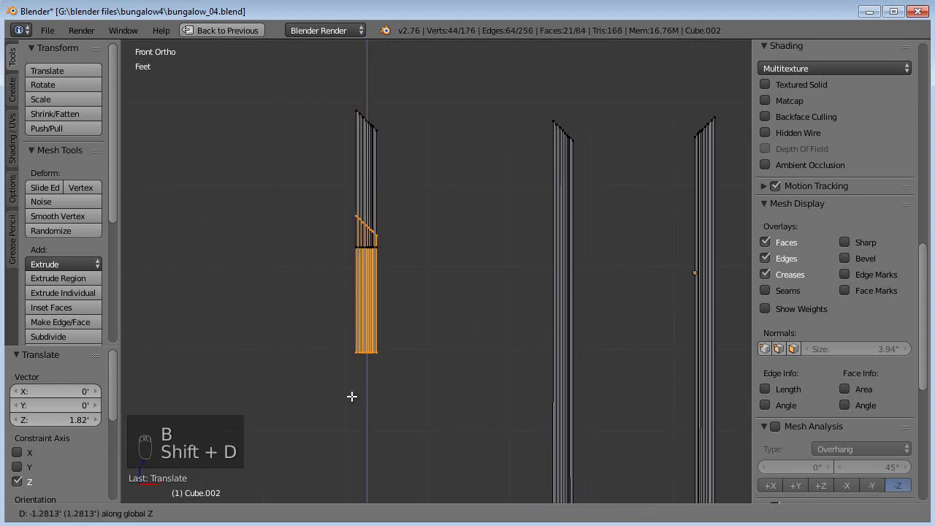
left_click(353, 396)
Step: Flip the lower copy with a Z scale of -1 and recalculate its normals to the outside
type("sz-1")
key("Return")
key("ctrl+n")
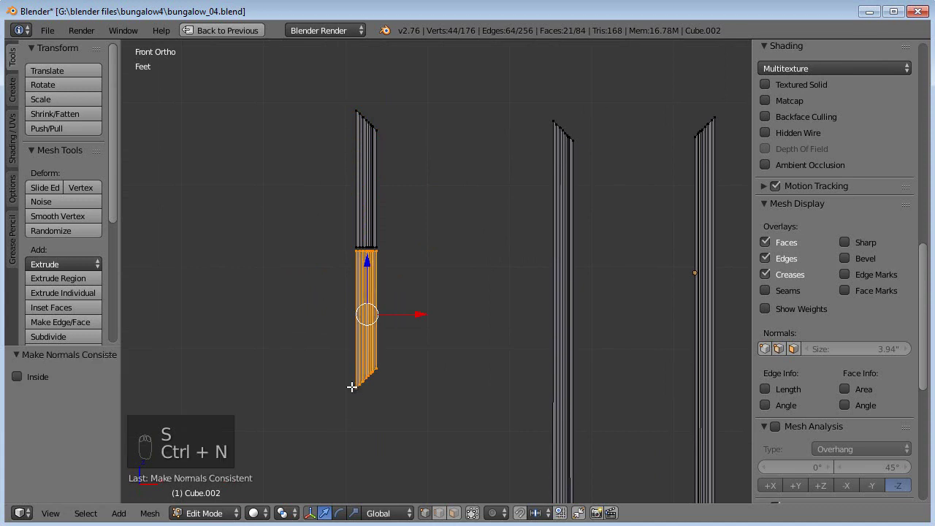
Step: Select the meeting end vertices of the two short halves and flatten them together with a Z scale of 0
scroll(374, 331, "up", 1)
left_click_drag(360, 296, 356, 279)
key("a")
key("b")
left_click_drag(385, 225, 333, 253)
key("s")
key("z")
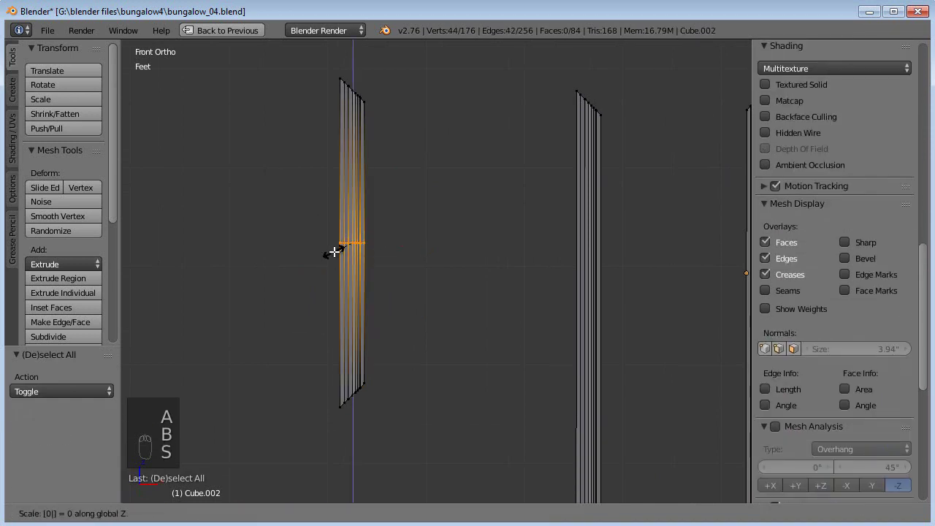
key("0")
key("Return")
Step: Merge the overlapping seam vertices of the two halves with Remove Doubles
key("KP_Decimal")
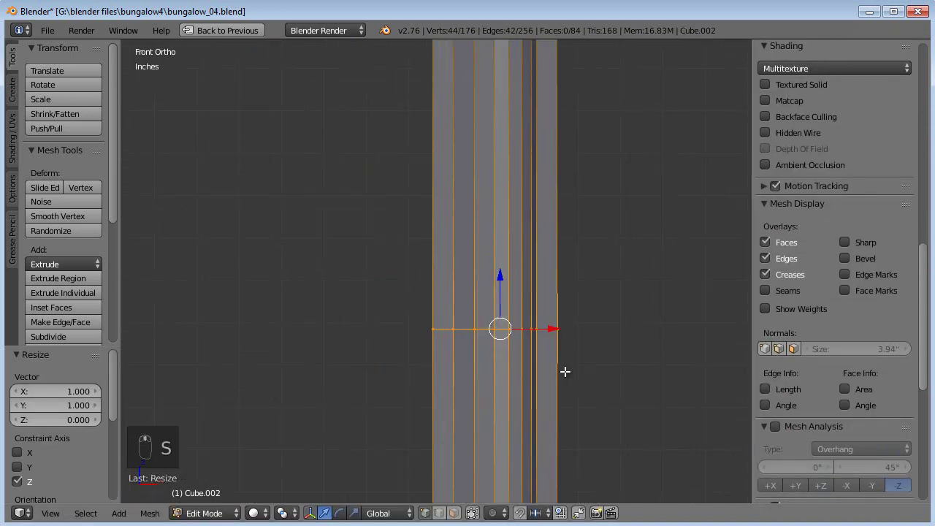
key("w")
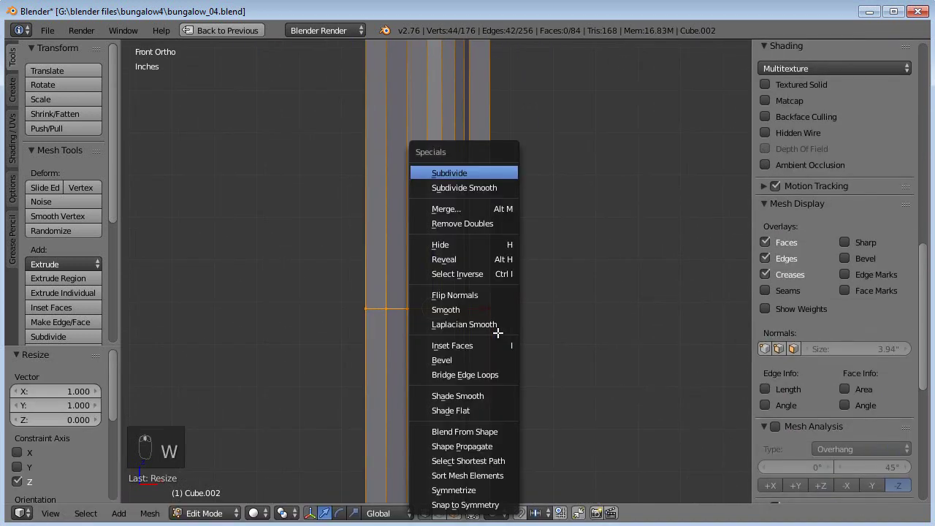
left_click(471, 222)
scroll(489, 293, "down", 4)
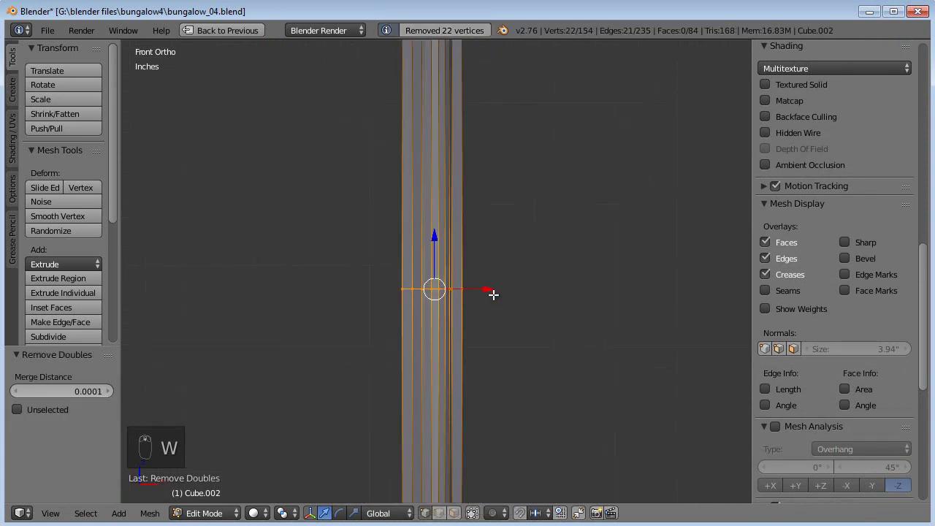
Step: Test-move single vertices on the seam and cancel each move to check that the halves are joined
right_click(389, 287)
key("g")
right_click(360, 306)
key("g")
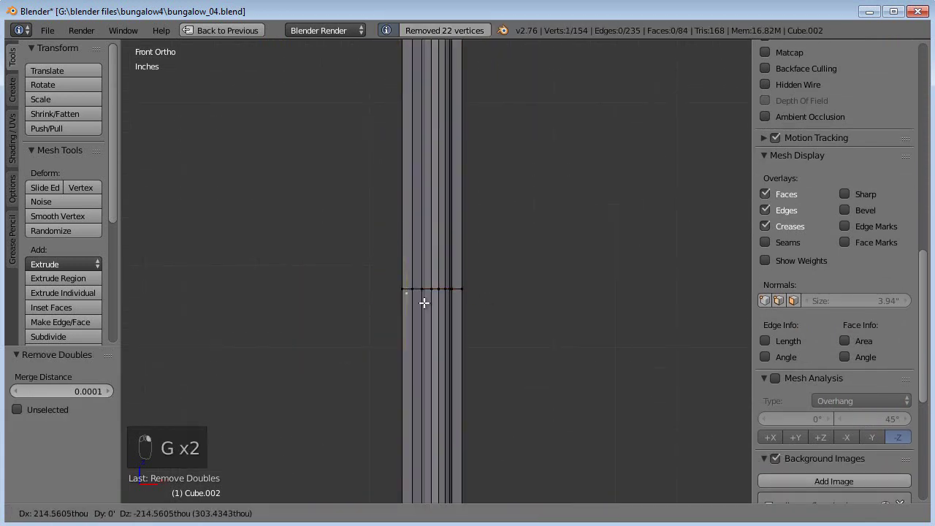
left_click(384, 292)
middle_click_drag(384, 293, 492, 350)
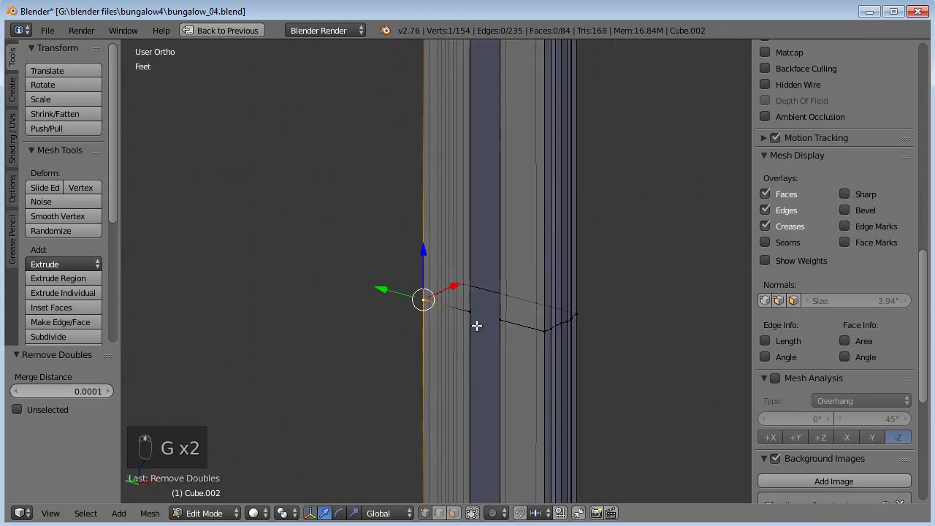
key("g")
left_click(469, 314)
right_click(451, 309)
Step: Delete the seam edge loop around the middle of the joined piece
right_click(458, 310, "alt")
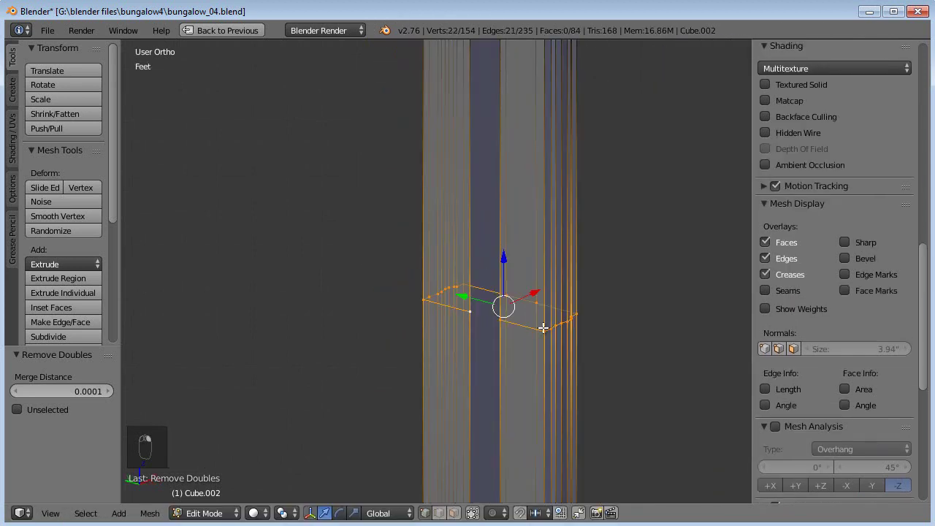
key("x")
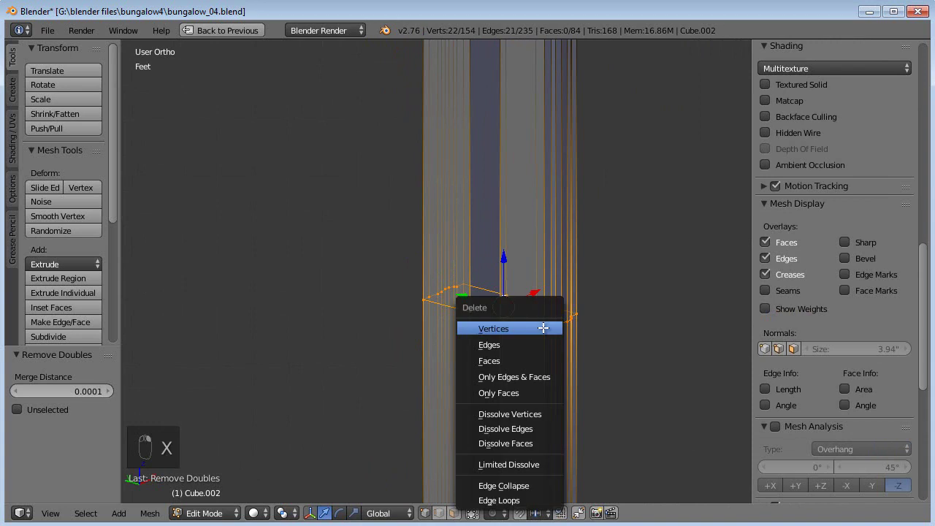
left_click(529, 501)
key("a")
scroll(565, 381, "down", 6)
middle_click_drag(543, 372, 481, 357)
Step: Select the whole double-mitred short piece in the front view and rotate it by 90°
key("KP_1")
key("a")
key("a")
key("a")
key("a")
left_click(474, 95)
key("b")
key("b")
left_click_drag(397, 444, 476, 147)
type("r90")
key("Return")
Step: Move the double-mitred header piece onto the uprights so its right-hand mitre meets the right upright's mitred top
middle_click_drag(561, 242, 217, 305, "shift")
key("g")
left_click(467, 176)
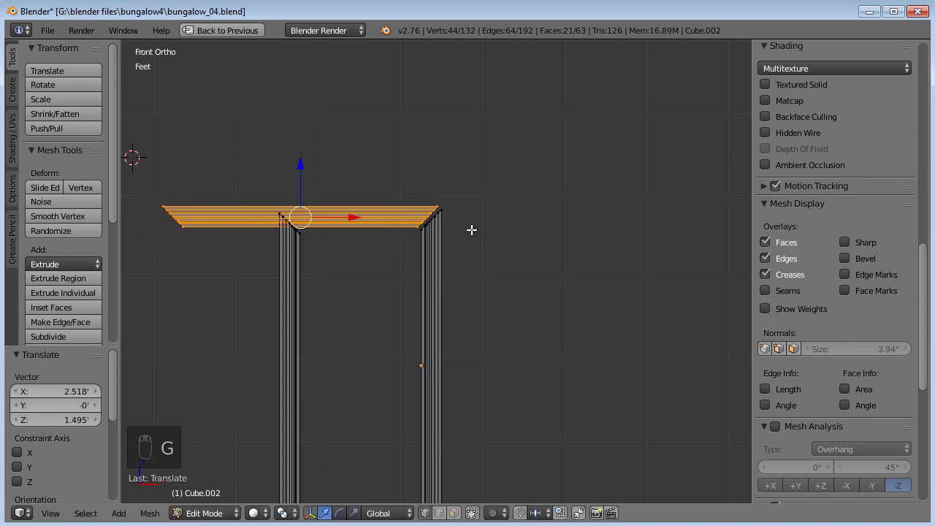
scroll(494, 273, "up", 10)
key("g")
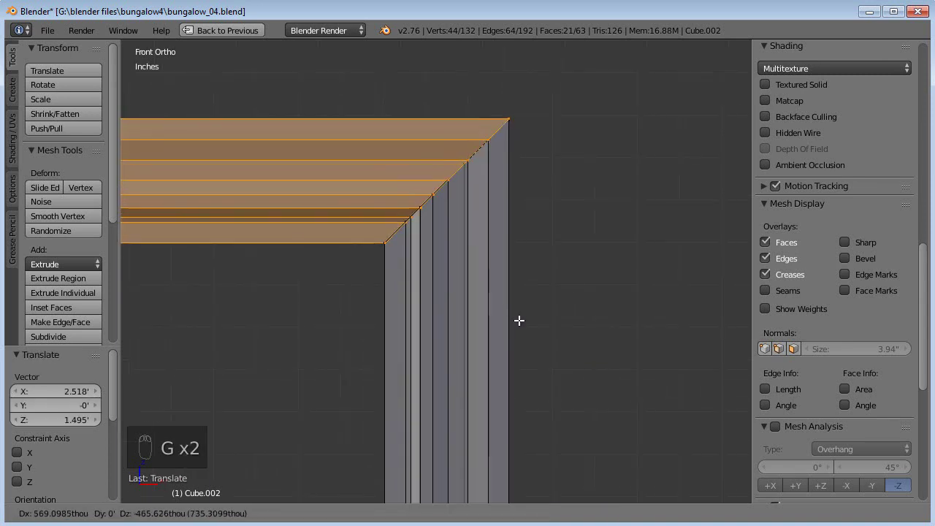
left_click(518, 319)
Step: Move the whole left upright along X and fit its mitred top to the header's left end, then leave mesh editing
middle_click_drag(350, 341, 607, 286, "shift")
scroll(551, 288, "down", 3)
middle_click_drag(436, 267, 567, 217, "shift")
right_click(455, 193)
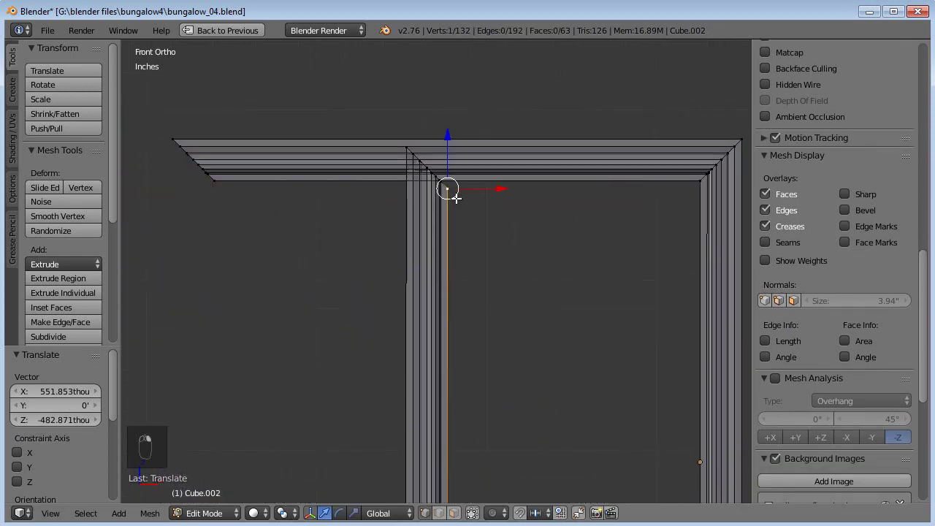
key("ctrl+l")
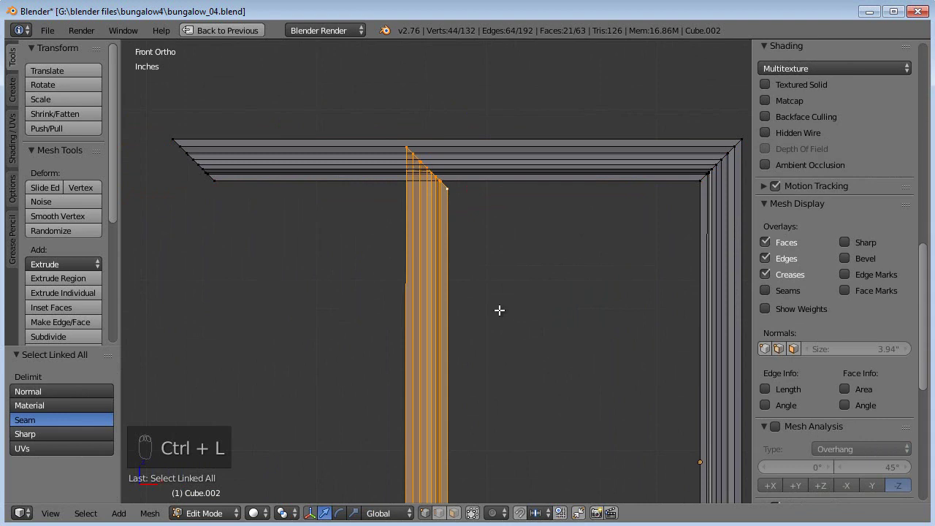
key("g")
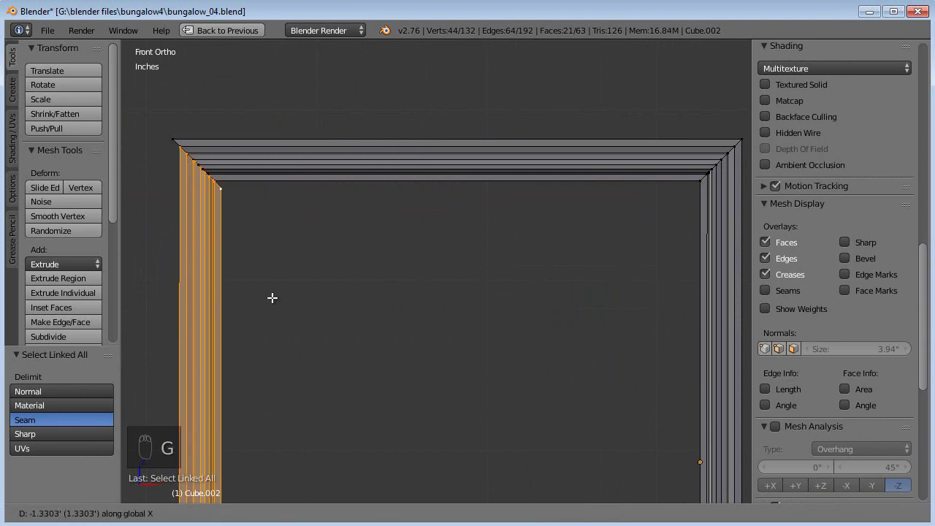
left_click(285, 305)
scroll(462, 364, "up", 3)
key("g")
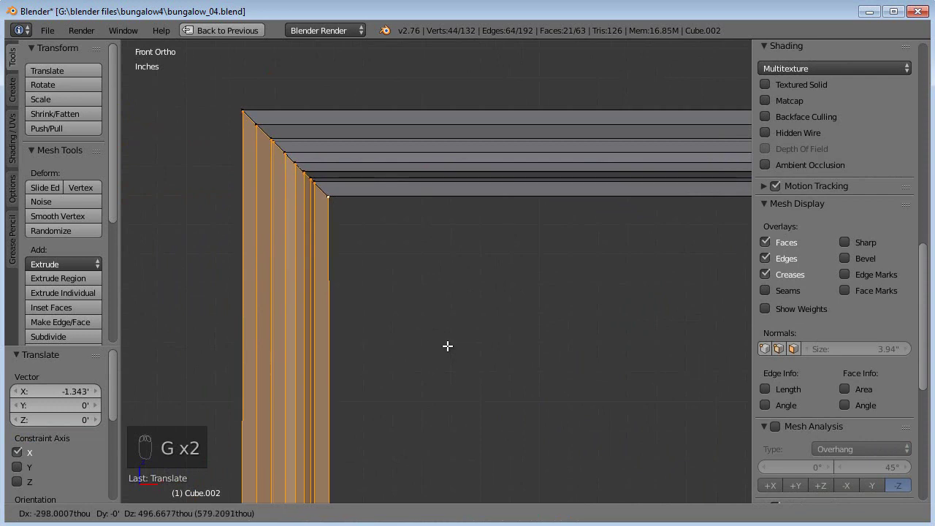
left_click(448, 344)
scroll(449, 350, "down", 5)
key("a")
key("Tab")
Step: Move the assembled door frame in the wireframe top view to the front door opening on the floor plan
middle_click_drag(521, 371, 488, 450)
scroll(431, 293, "up", 5)
middle_click_drag(462, 241, 324, 327, "shift")
scroll(473, 356, "down", 6)
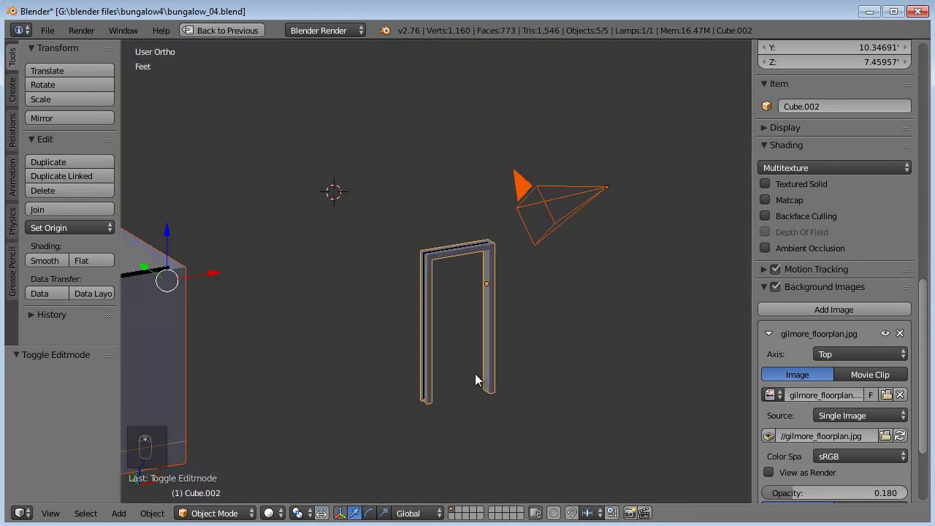
middle_click_drag(470, 378, 520, 326, "shift")
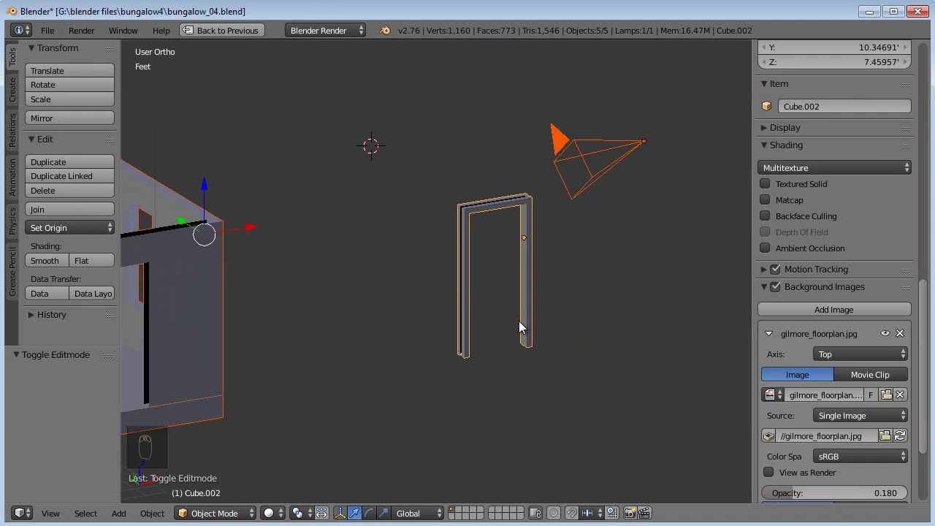
key("KP_7")
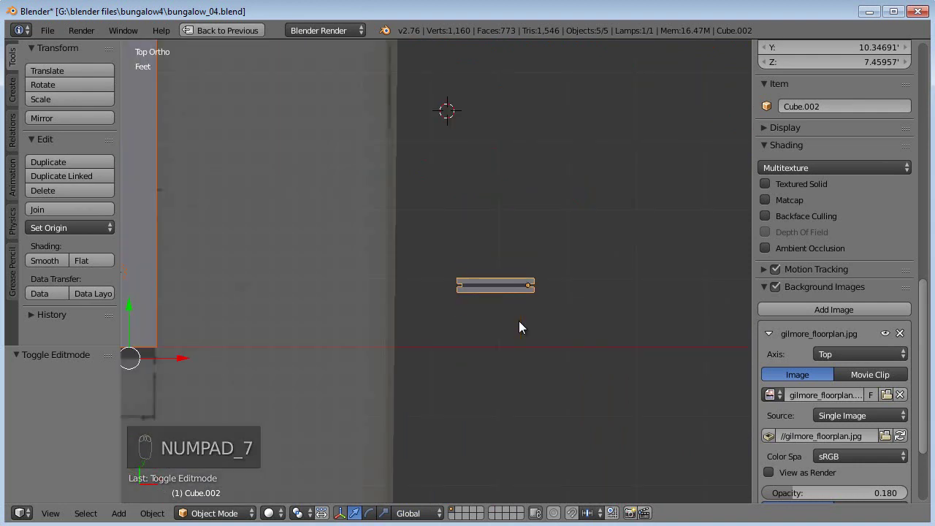
middle_click_drag(518, 320, 682, 298, "shift")
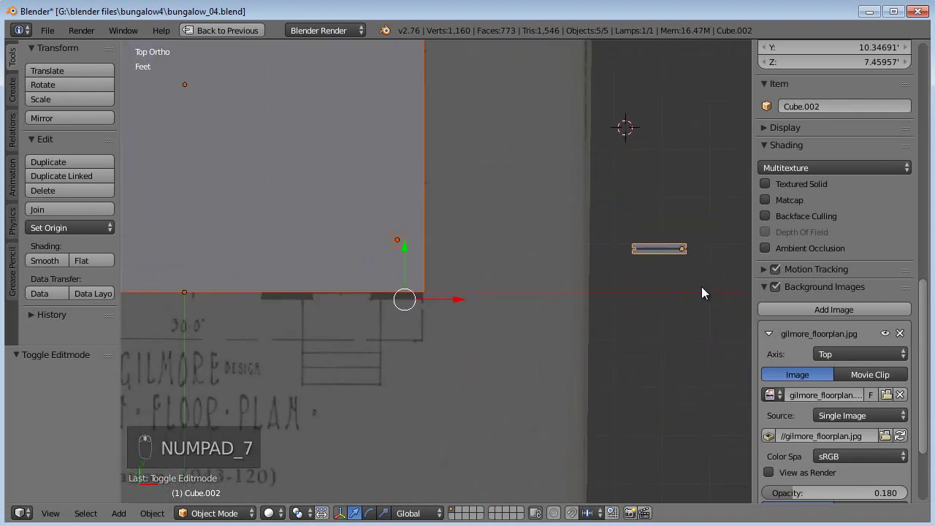
key("z")
right_click(691, 245)
key("g")
left_click(376, 291)
Step: Shift the door frame about -979 thou along Y in the top view to align it with the front wall's thickness
scroll(374, 322, "up", 4)
middle_click_drag(407, 315, 647, 285, "shift")
scroll(578, 297, "up", 7)
middle_click_drag(584, 293, 440, 301, "shift")
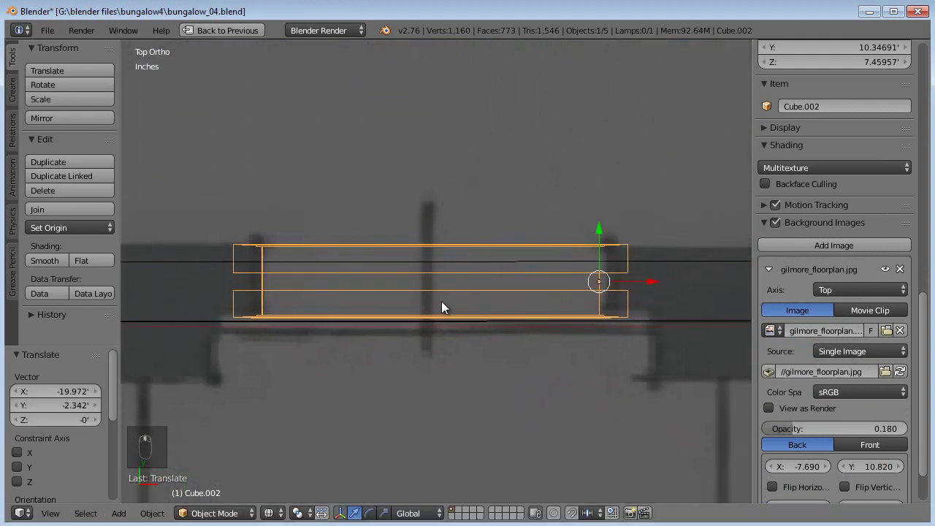
scroll(441, 301, "down", 1)
key("g")
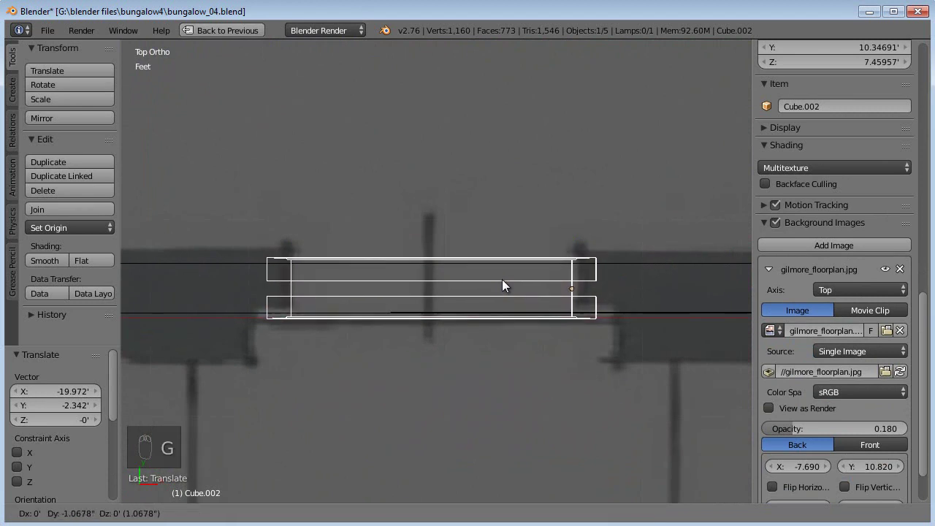
left_click(502, 278)
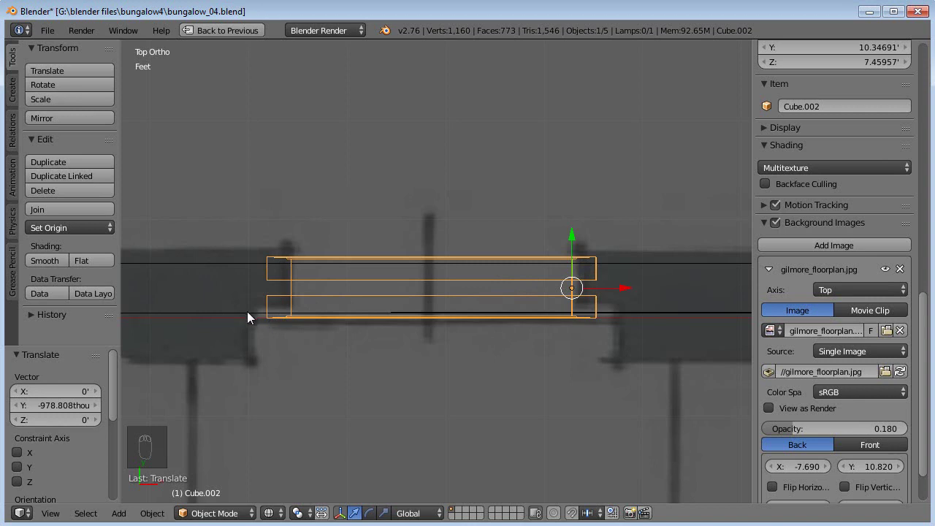
Step: Raise the door frame about 11.97" along Z so its feet reach the base of the opening
middle_click_drag(405, 320, 377, 287)
key("KP_1")
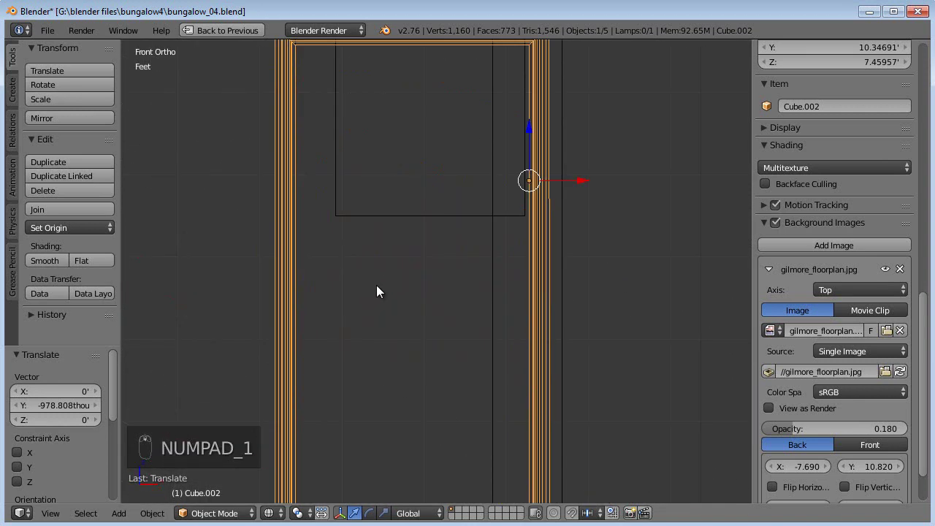
scroll(409, 219, "down", 2)
scroll(450, 223, "up", 2)
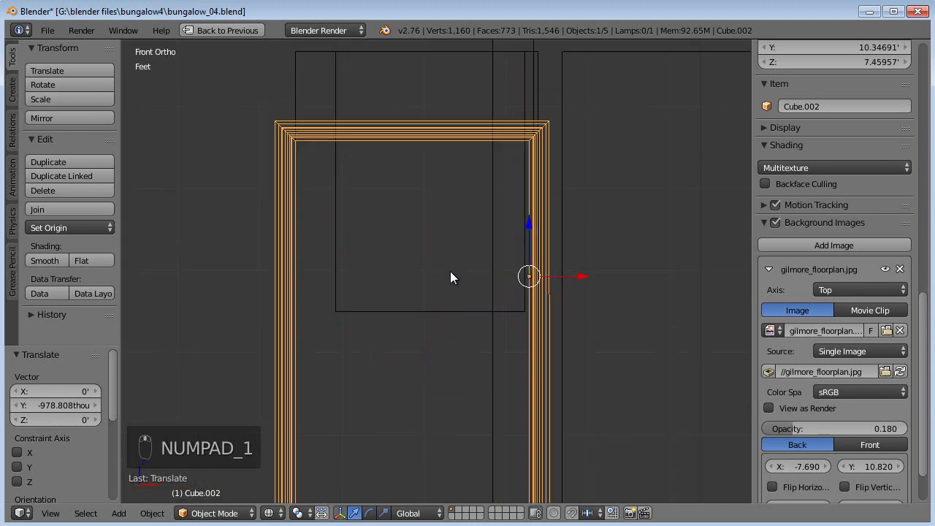
key("Tab")
key("Tab")
middle_click_drag(469, 241, 494, 268)
scroll(489, 253, "down", 4)
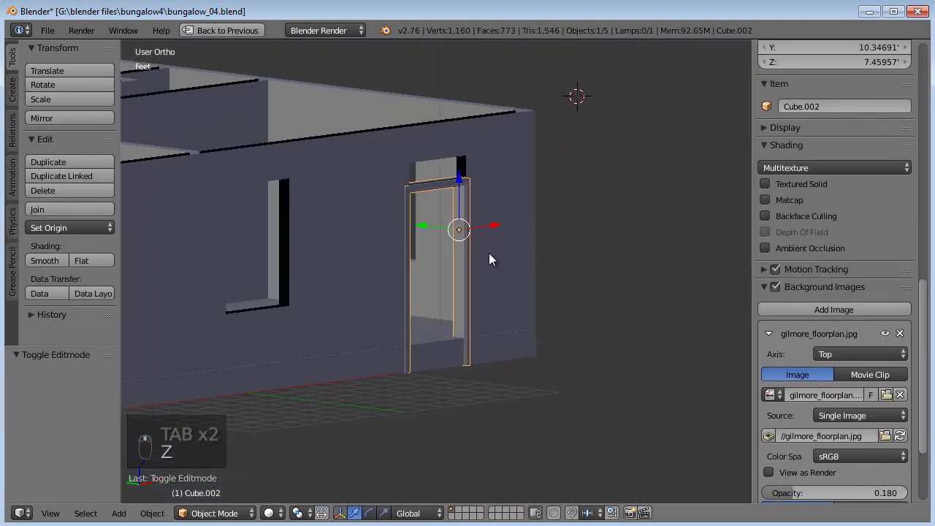
key("g")
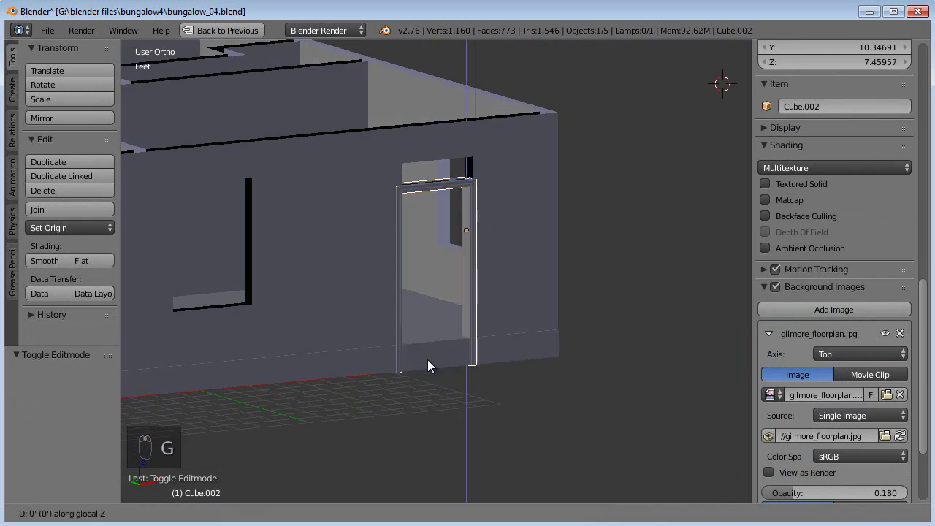
middle_click(427, 358)
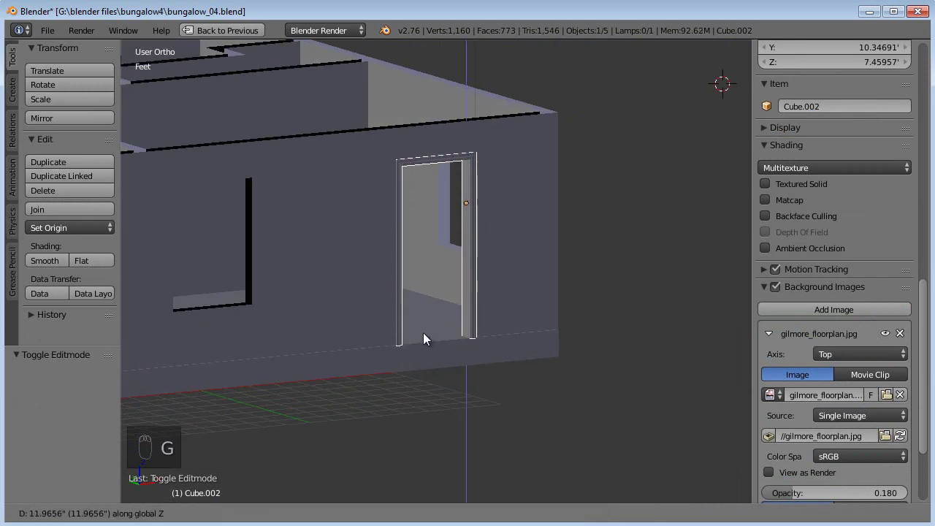
left_click(423, 332)
Step: Inspect the fit of the door frame around the opening from both sides of the wall and deselect it
scroll(440, 276, "up", 4)
middle_click_drag(431, 377, 425, 247)
scroll(375, 262, "up", 5)
middle_click_drag(349, 295, 291, 315)
key("g")
middle_click(321, 298)
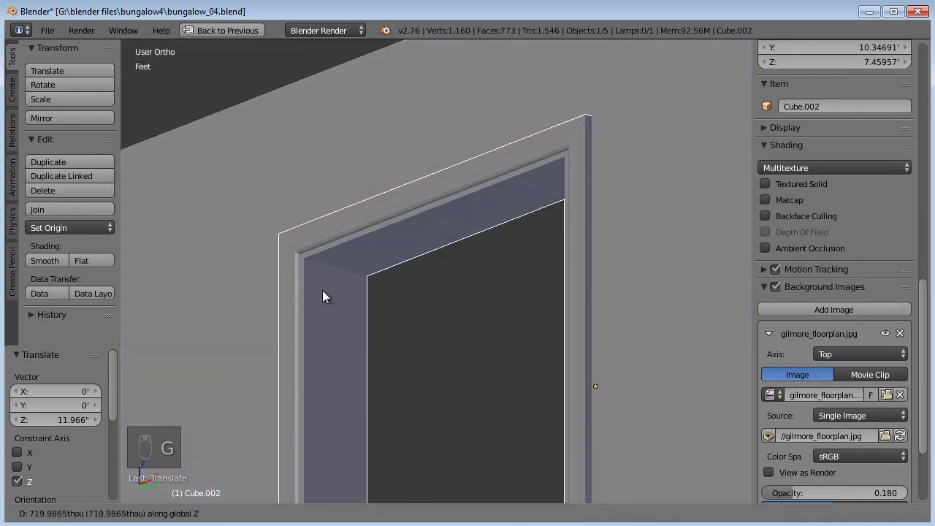
right_click(322, 291)
scroll(336, 308, "down", 5)
middle_click_drag(380, 342, 540, 329, "shift")
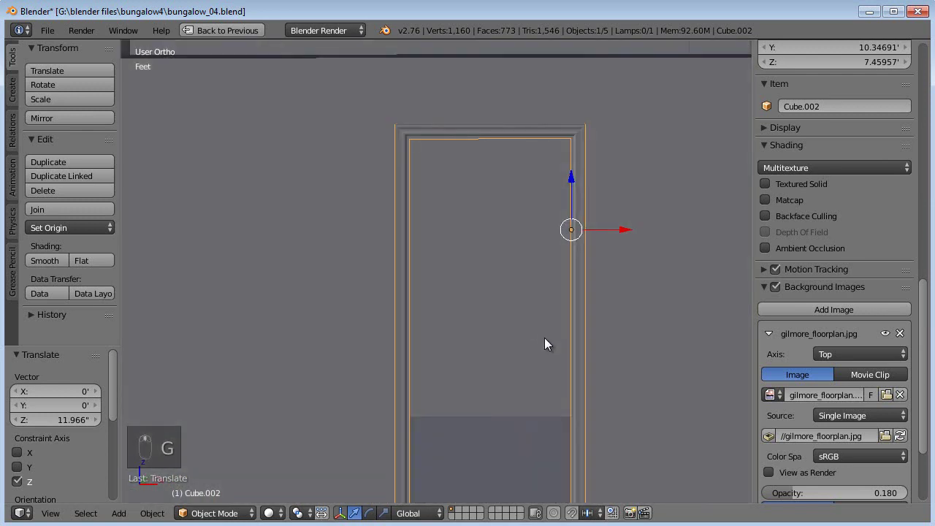
scroll(475, 324, "down", 5)
key("a")
middle_click_drag(475, 324, 513, 347)
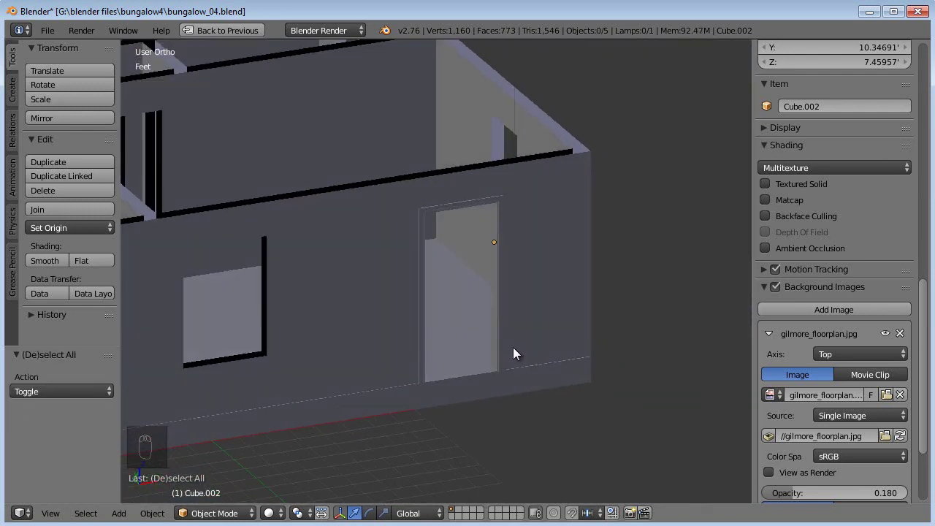
Step: Duplicate the door frame in the top view, offsetting the copy about -6.88' in X and 1.75' in Y
key("KP_7")
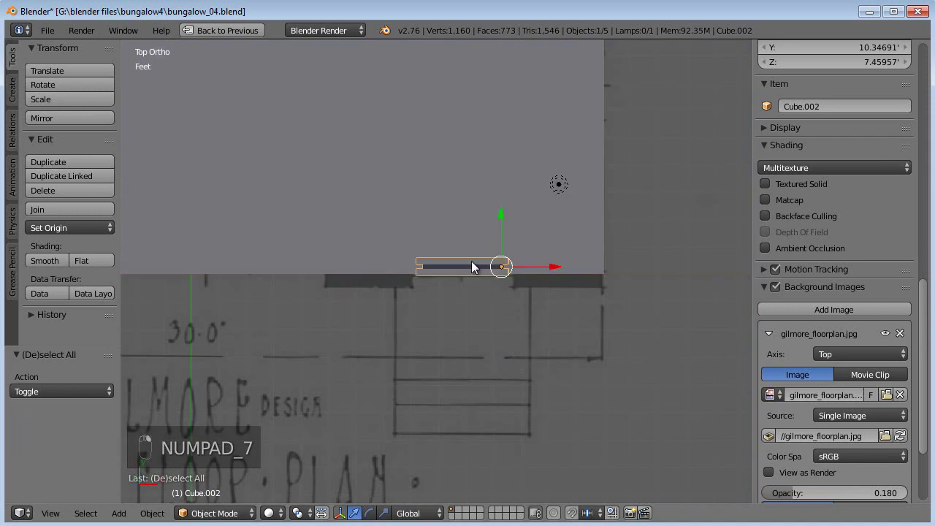
middle_click_drag(421, 342, 584, 385, "shift")
key("shift+d")
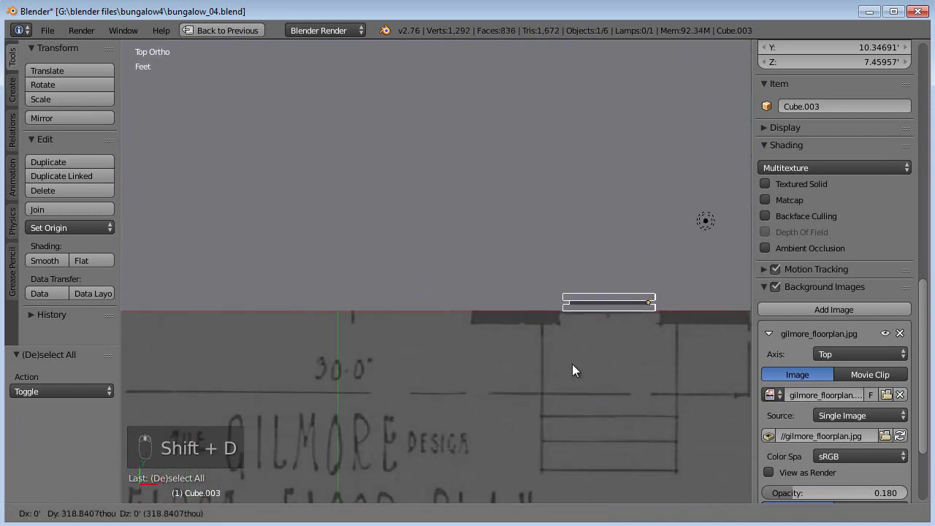
left_click(395, 339)
scroll(398, 344, "up", 4)
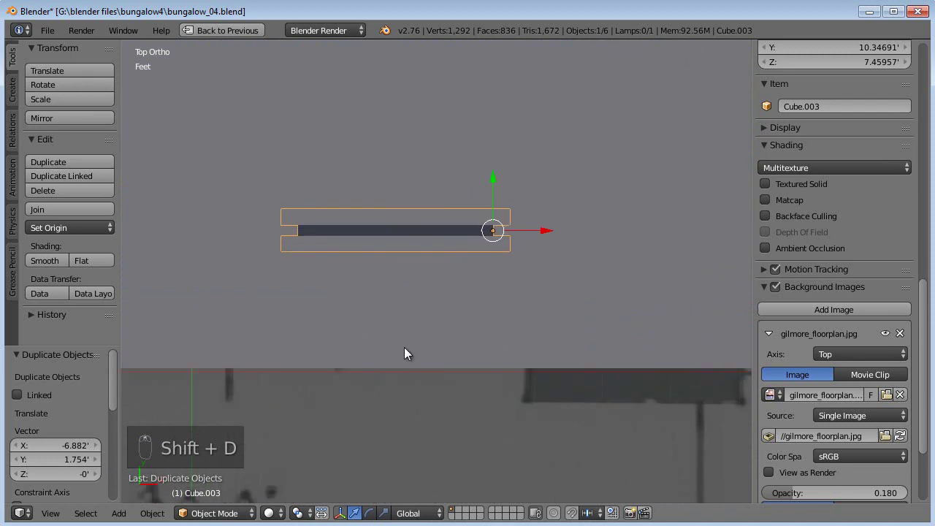
Step: Shorten both uprights of the copied frame by raising their bottom vertices about 4.465' along Z in the front view
key("Tab")
key("KP_1")
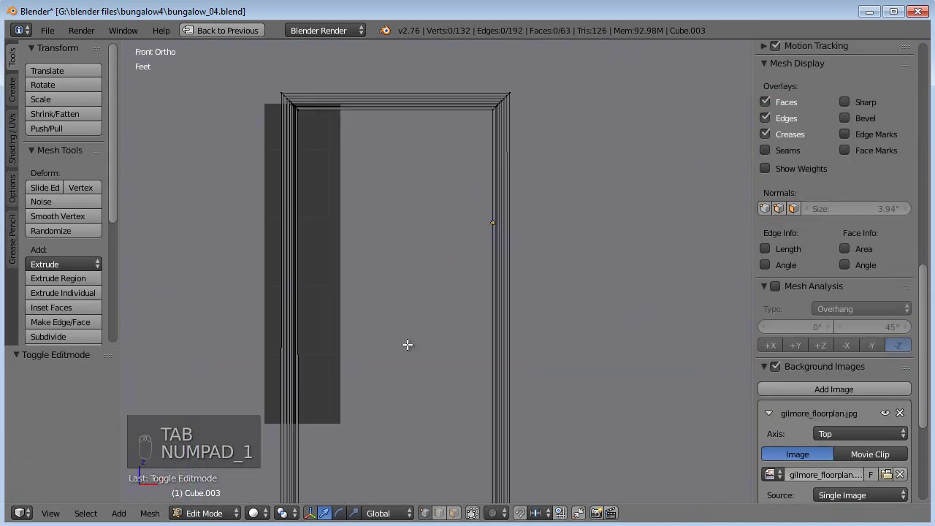
scroll(420, 344, "down", 2)
middle_click_drag(439, 356, 489, 366, "shift")
scroll(438, 280, "up", 2)
scroll(482, 331, "down", 3)
left_click_drag(537, 372, 346, 455)
left_click_drag(426, 373, 440, 207)
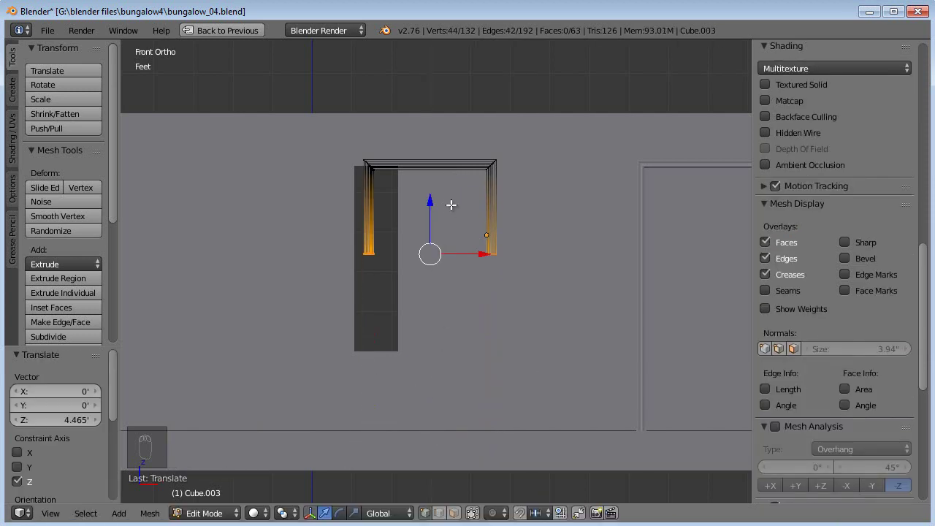
Step: Select the copied frame's linked header piece in face select mode, duplicate it and rotate the duplicate by 180°
middle_click_drag(447, 214, 442, 292, "shift")
scroll(442, 292, "up", 2)
left_click(450, 514)
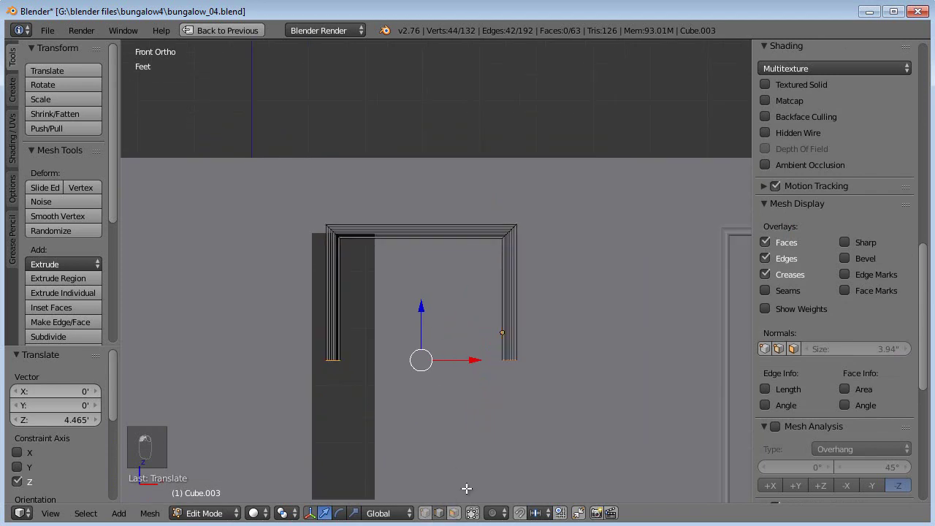
left_click(424, 513)
scroll(493, 266, "up", 2)
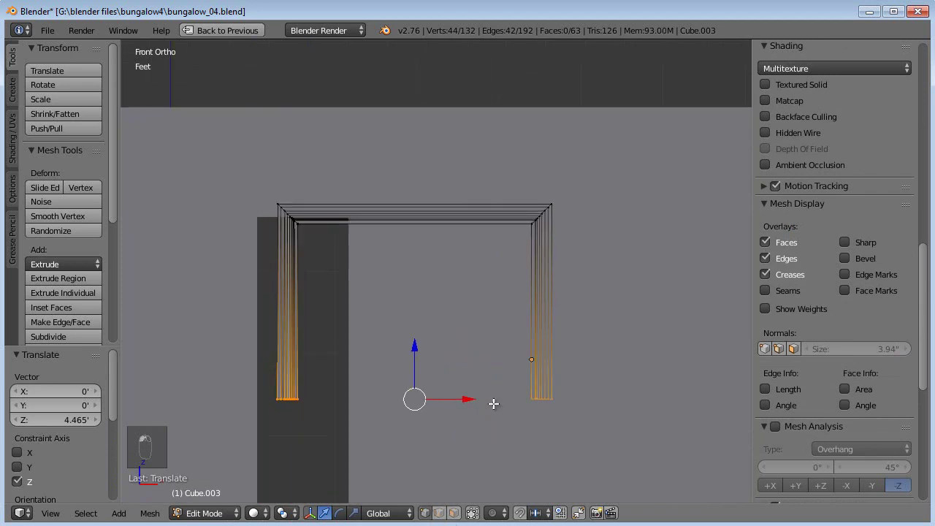
left_click(458, 514)
right_click(416, 214)
key("ctrl+l")
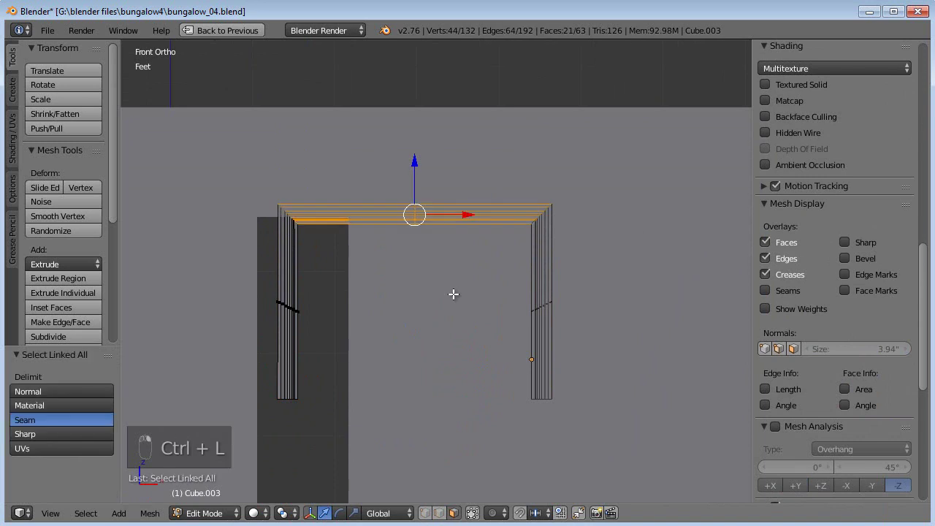
key("shift+d")
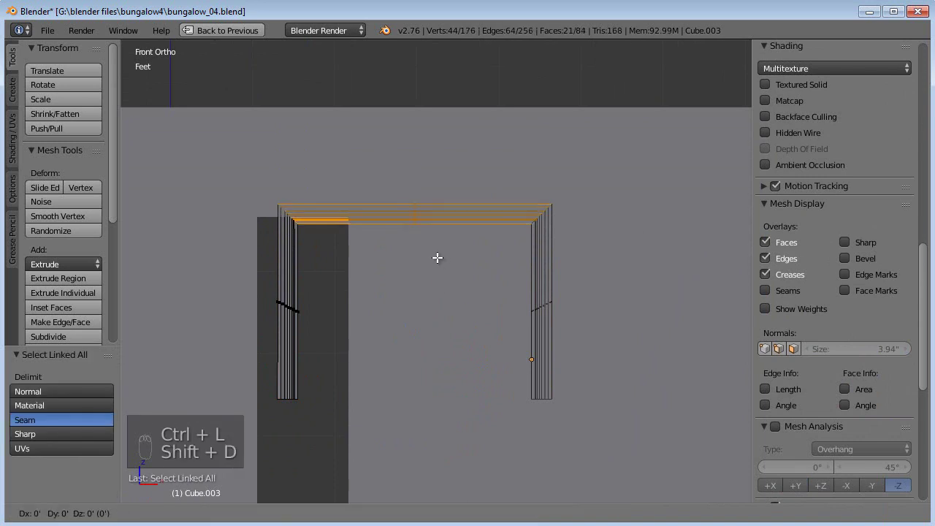
type("r180")
key("Return")
Step: Try moving the rotated header duplicate down along Z, cancel the move and delete the duplicate's faces
key("g")
key("z")
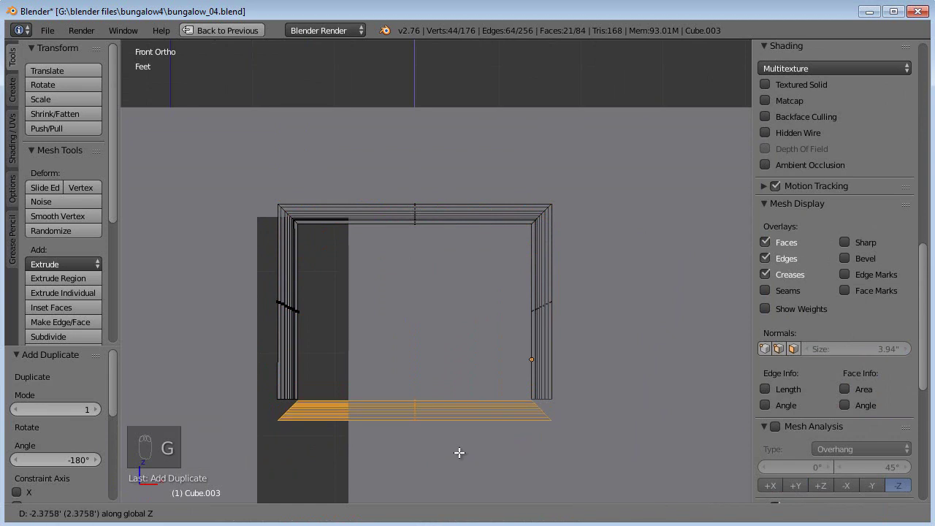
right_click(468, 54)
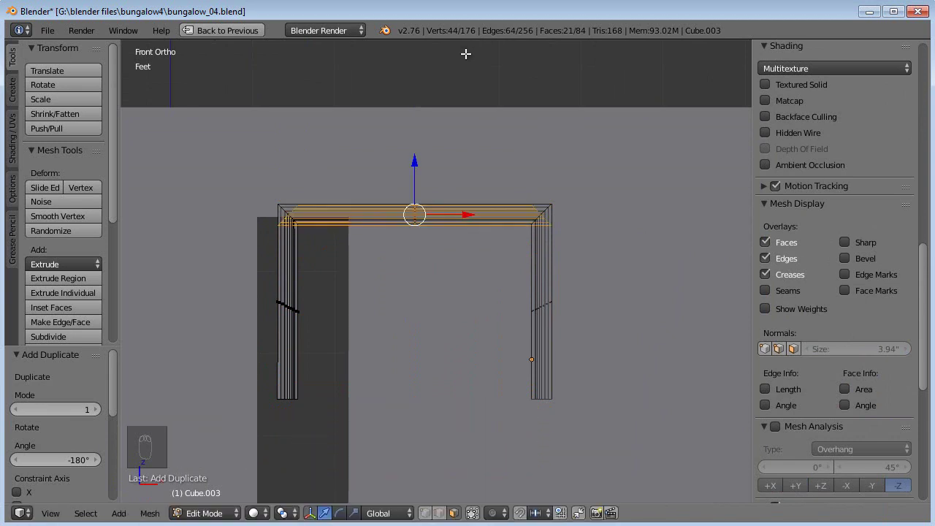
key("Delete")
left_click(461, 94)
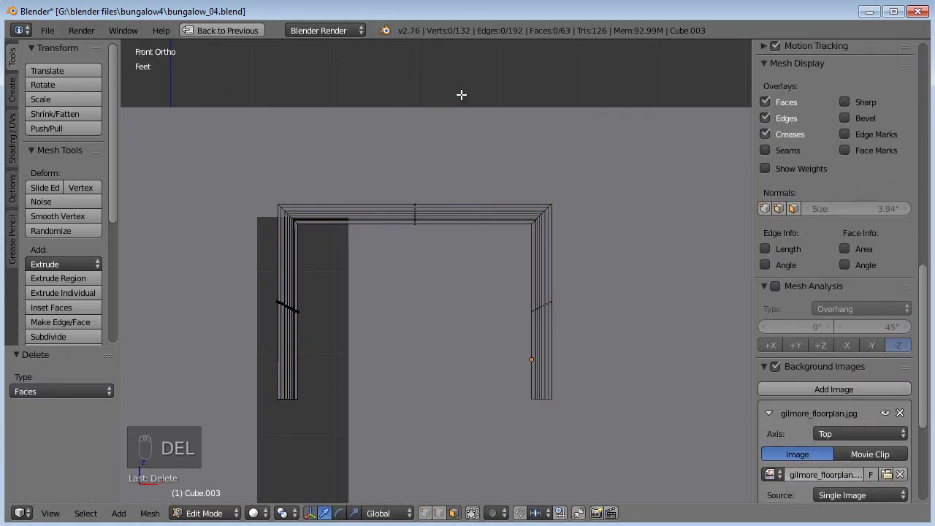
Step: Select the whole shortened frame, duplicate it in place and rotate the duplicate by 180°
key("a")
key("a")
key("a")
key("b")
left_click_drag(595, 158, 301, 376)
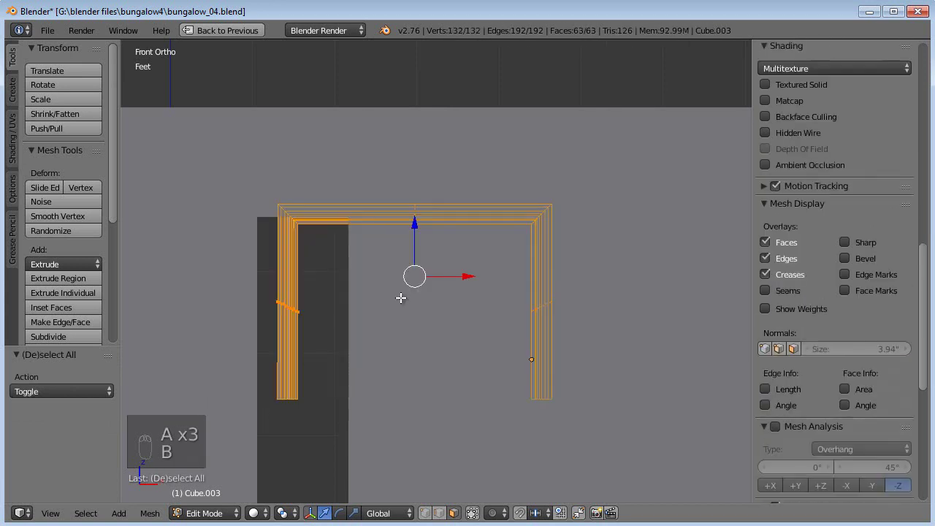
key("shift+d")
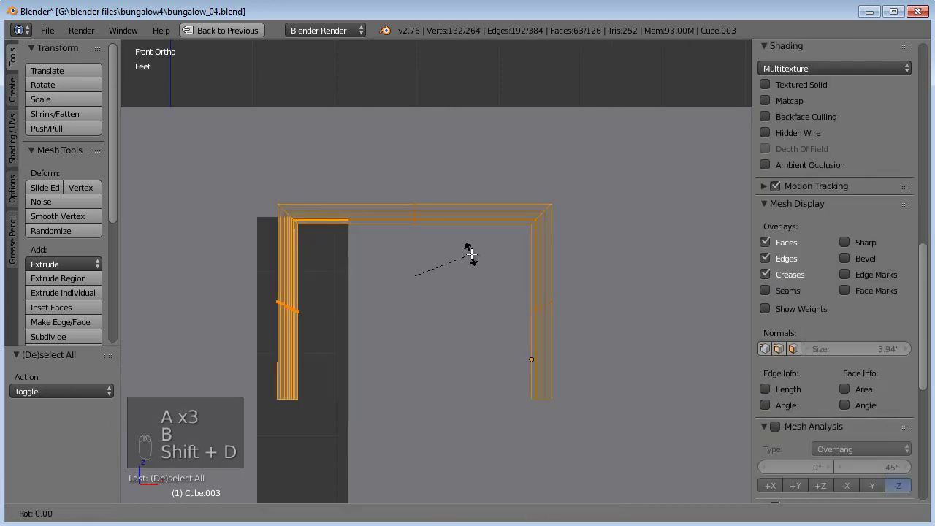
type("180")
key("Return")
Step: Move the rotated half down along Z by 2.394' and another 7.261" until its uprights meet those of the upper half
key("g")
key("z")
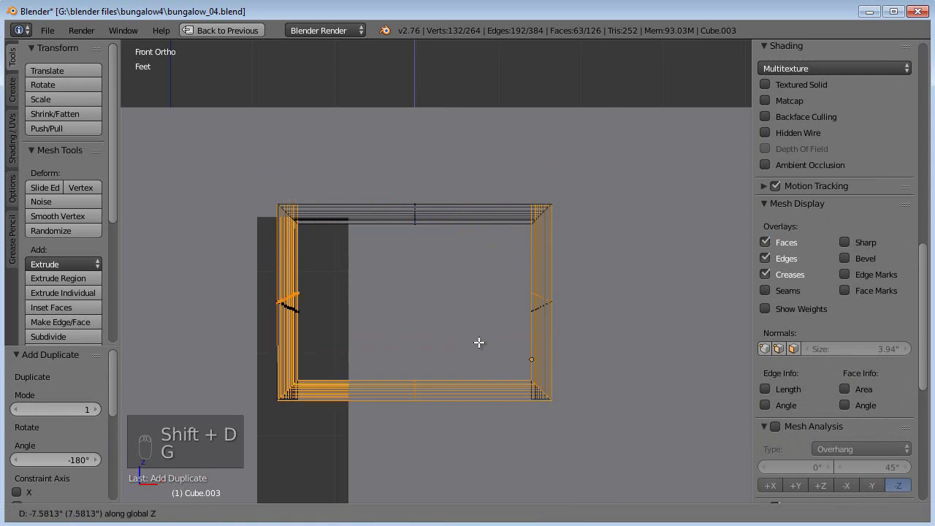
left_click(475, 454)
middle_click_drag(465, 337, 485, 206, "shift")
key("g")
key("z")
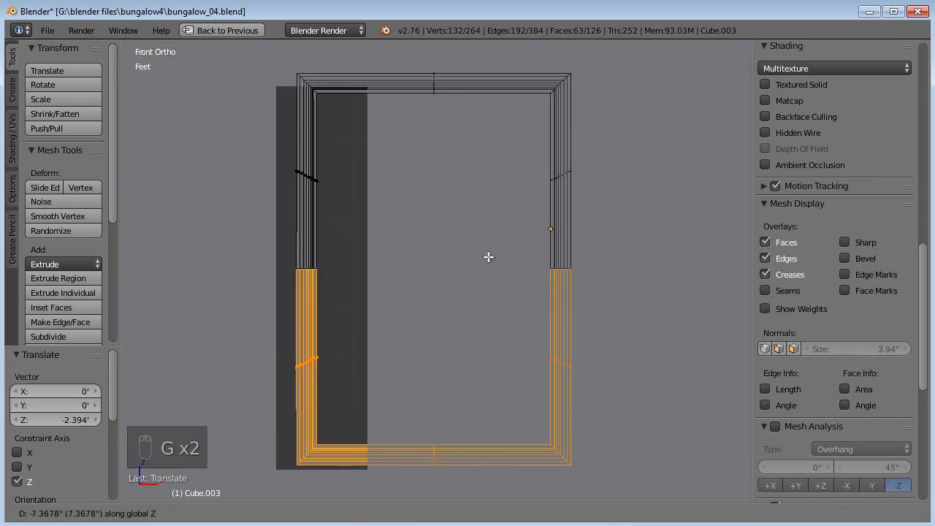
left_click(489, 256)
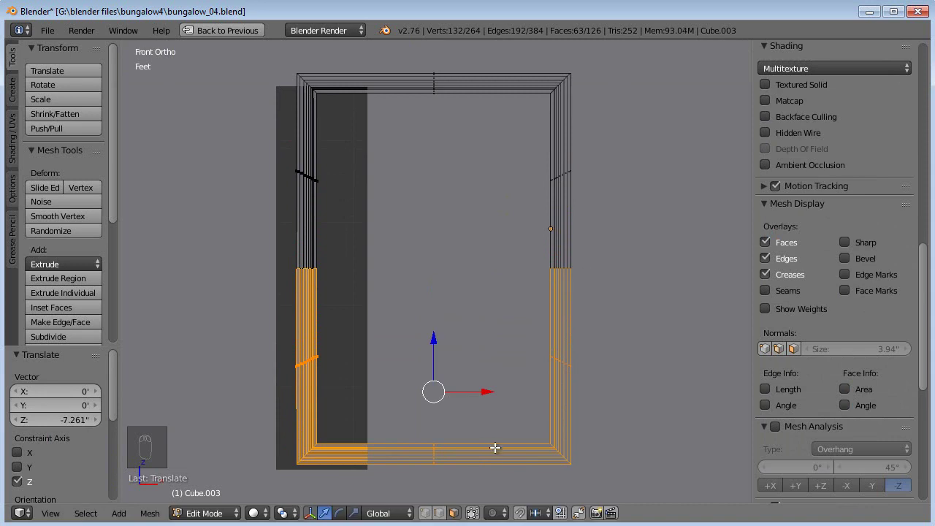
Step: Select the vertices where the two halves meet on both uprights and flatten them by scaling to 0 along Z
key("a")
key("b")
left_click_drag(574, 247, 291, 288)
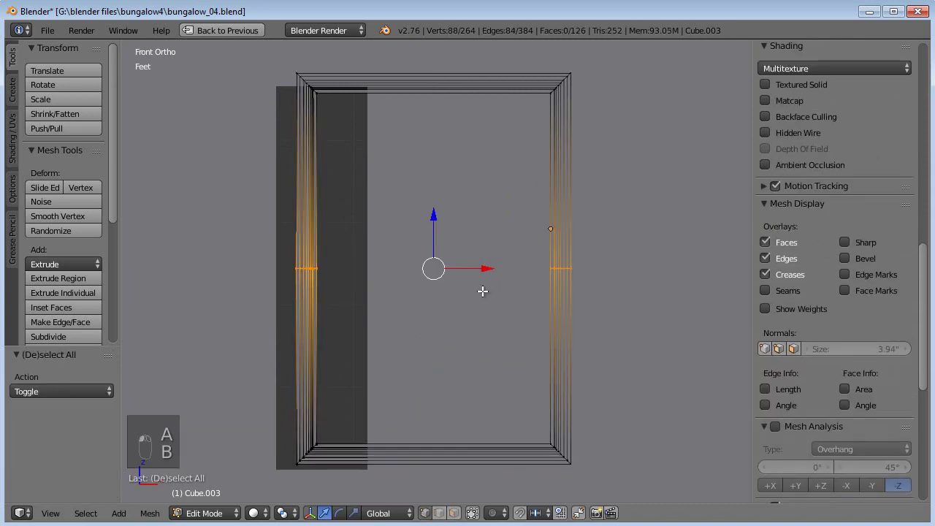
key("s")
key("0")
key("Return")
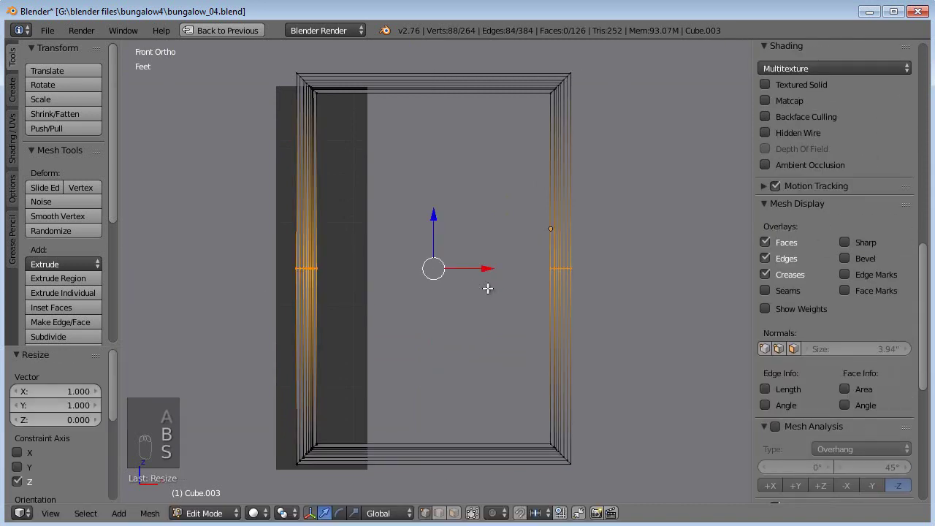
Step: Try Remove Doubles on the joint vertices with a 0.0001 merge distance and inspect an upright's joint up close
key("w")
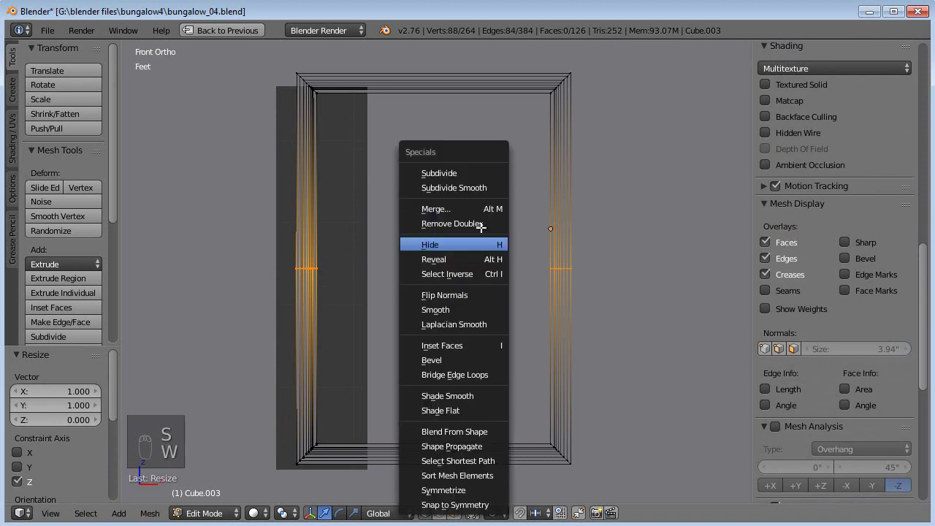
left_click(457, 223)
middle_click_drag(518, 261, 341, 188, "shift")
scroll(345, 201, "up", 5)
middle_click_drag(311, 147, 443, 316, "shift")
scroll(442, 316, "up", 6)
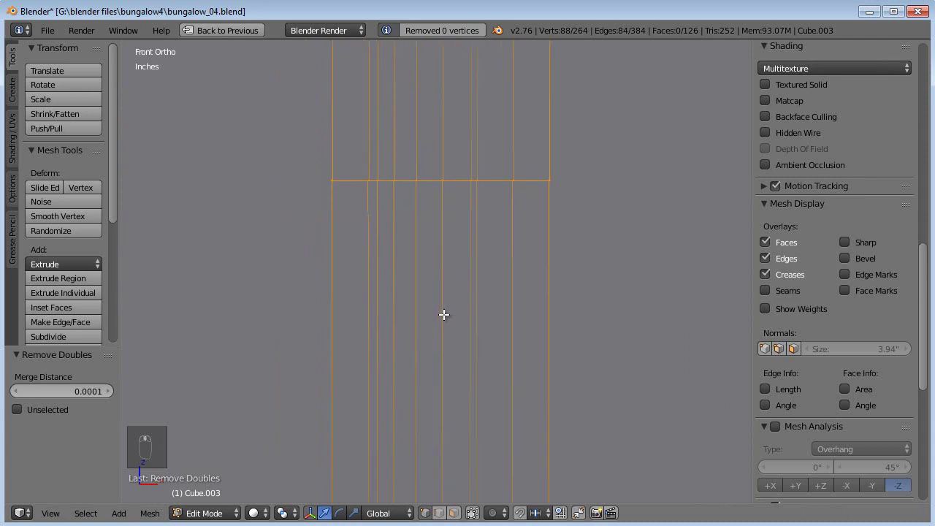
scroll(437, 339, "down", 4)
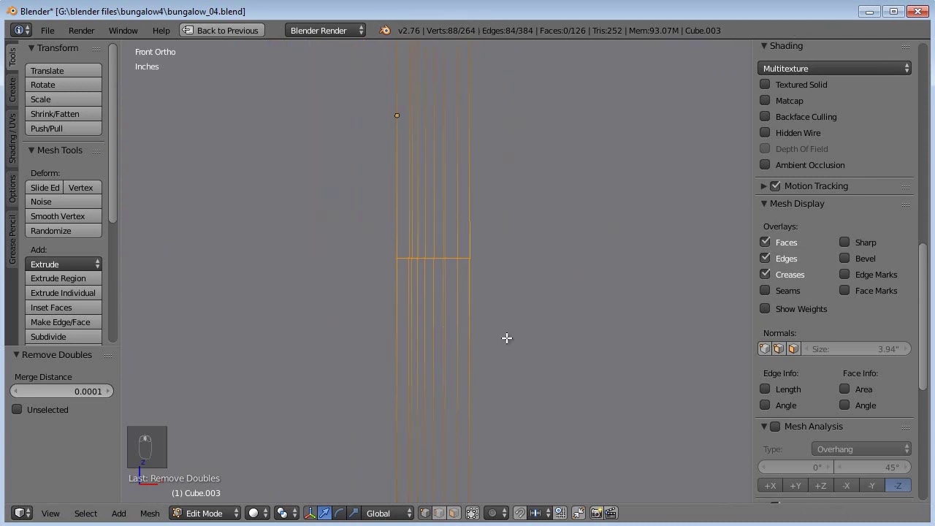
Step: Select the frame's linked lower half and shift it about 10.168 thou along X so its edges line up with the upper half
key("a")
scroll(833, 292, "down", 5)
scroll(492, 382, "down", 6)
key("b")
left_click_drag(485, 385, 214, 446)
key("ctrl+l")
scroll(395, 285, "up", 6)
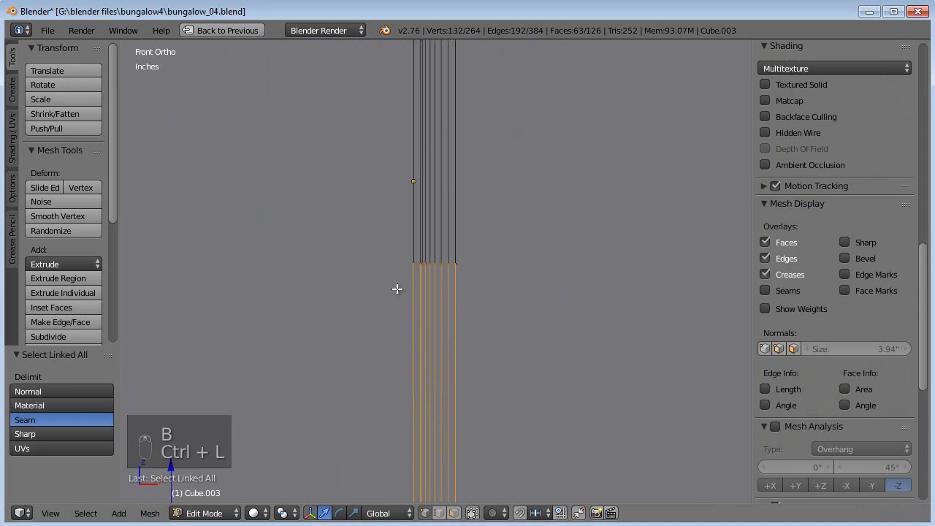
scroll(451, 334, "up", 5)
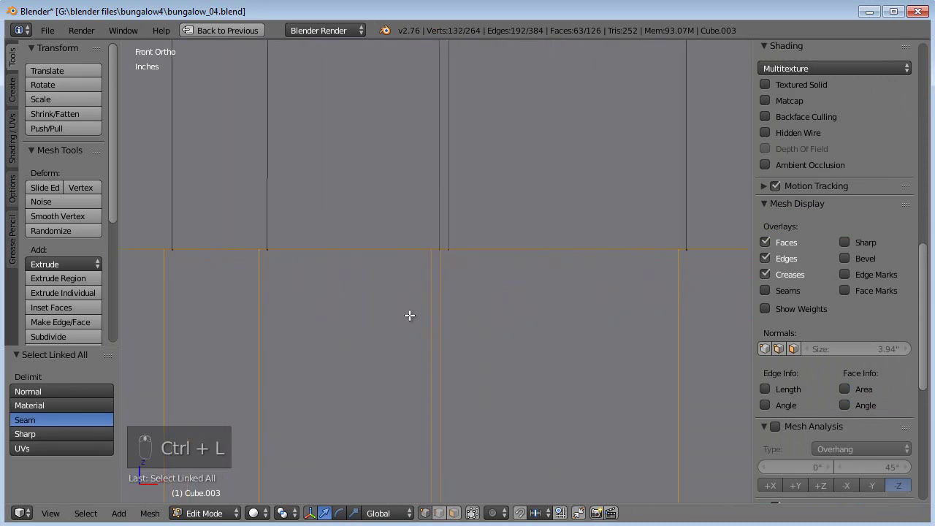
middle_click_drag(618, 336, 656, 332, "shift")
key("g")
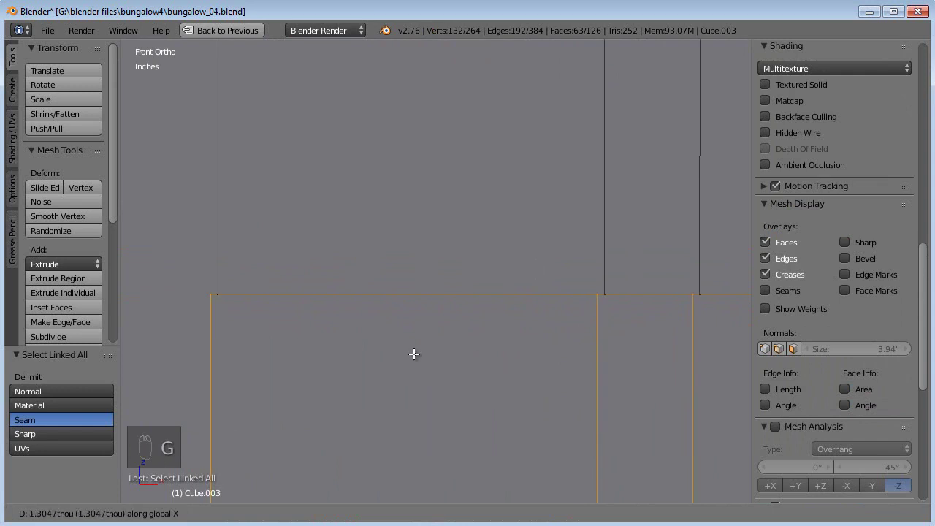
left_click(477, 357)
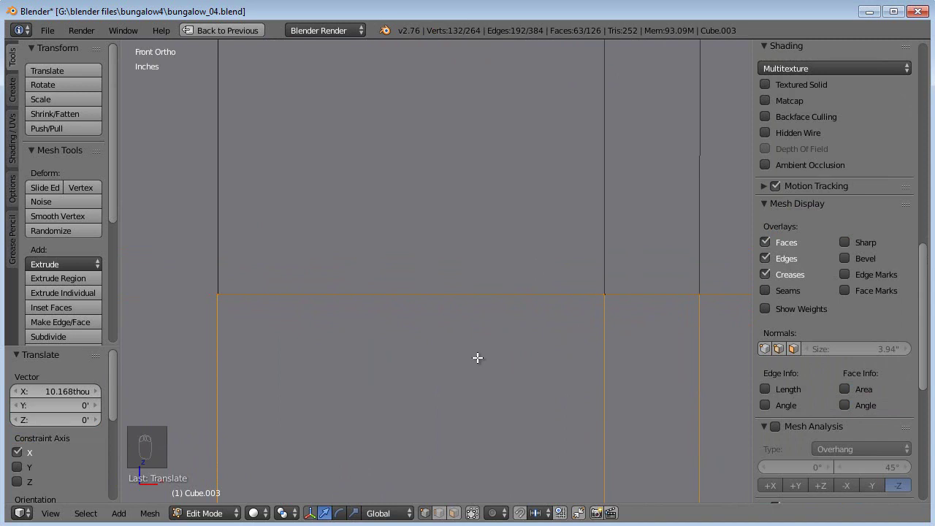
key("g")
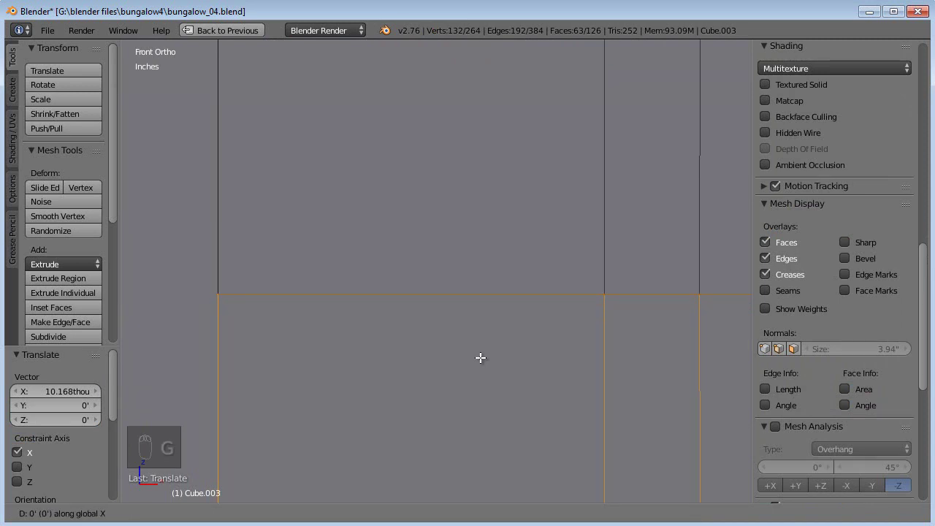
left_click(480, 357)
Step: Select the joint vertices on both uprights and merge them with Remove Doubles
scroll(475, 358, "down", 10)
middle_click_drag(460, 370, 539, 426, "shift")
key("a")
key("b")
left_click_drag(550, 312, 340, 361)
key("w")
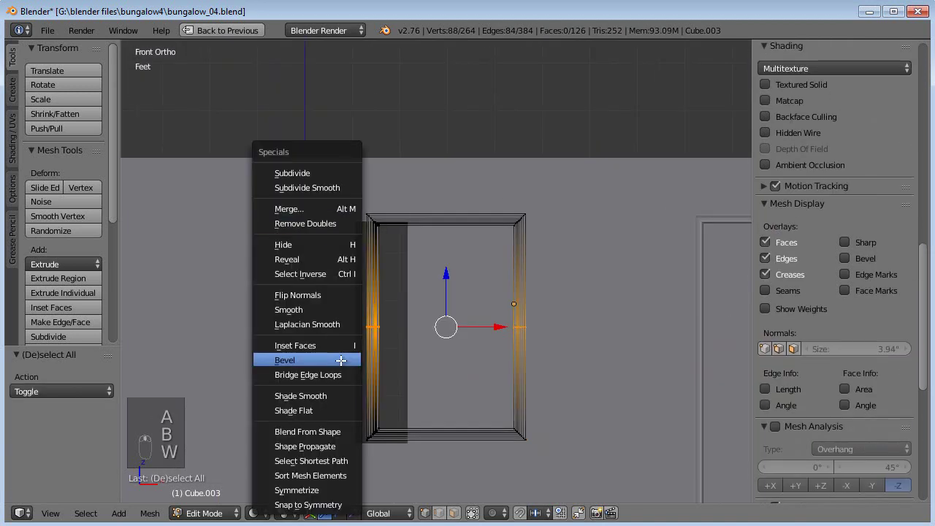
left_click(326, 222)
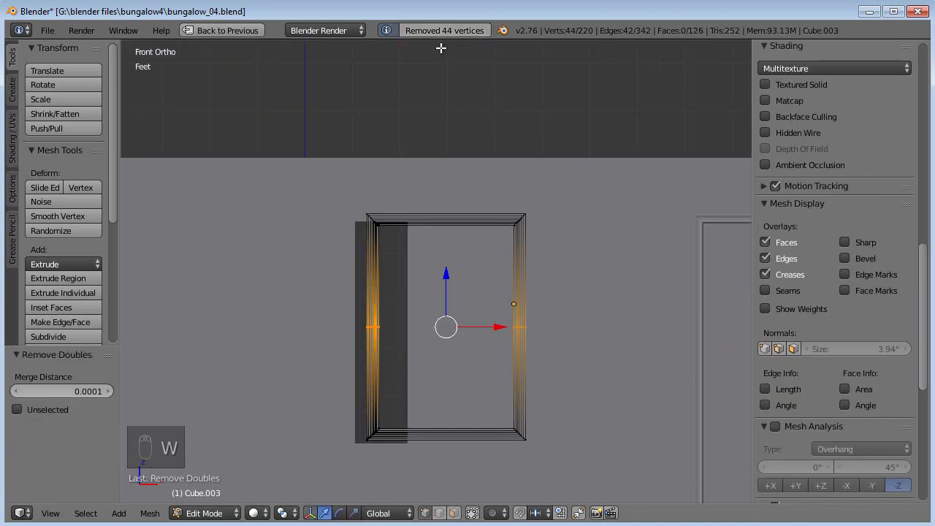
scroll(473, 288, "up", 3)
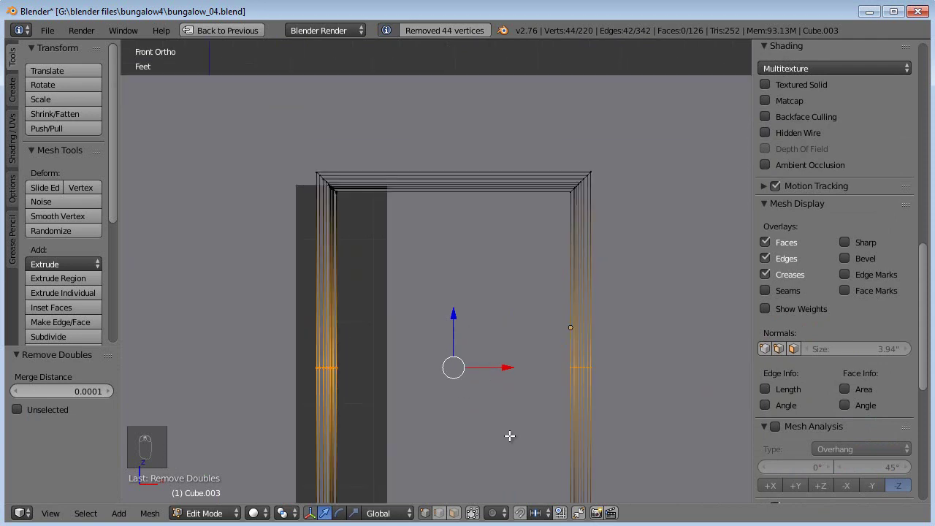
Step: Delete the leftover edge loops at the joints on both uprights
key("a")
scroll(478, 386, "down", 3)
mouse_move(492, 353)
middle_mouse_down()
mouse_move(457, 350)
mouse_move(388, 370)
mouse_move(534, 358)
mouse_move(505, 357)
middle_mouse_up()
key("x")
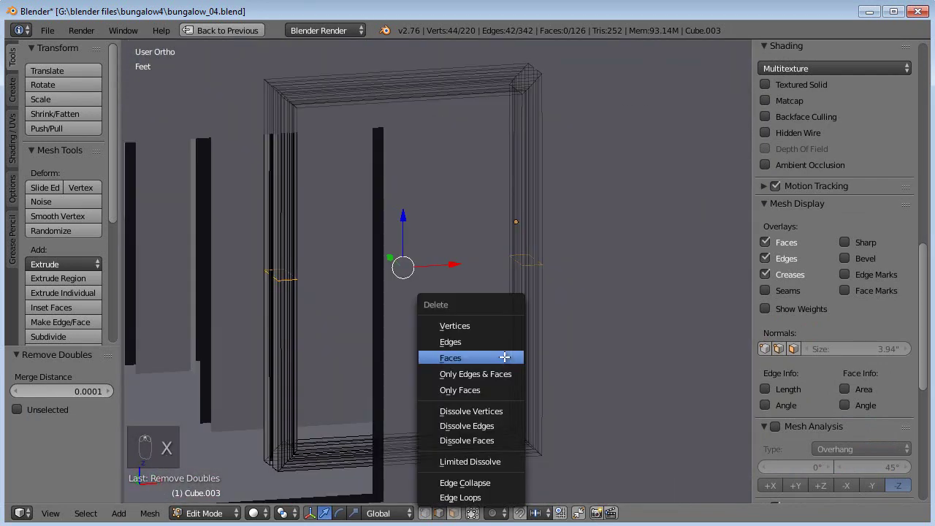
left_click(493, 496)
key("a")
Step: Select the entire four-sided frame and move it in the front view by -2.511' in X and -922.572 thou in Z onto the window opening
scroll(412, 273, "down", 4)
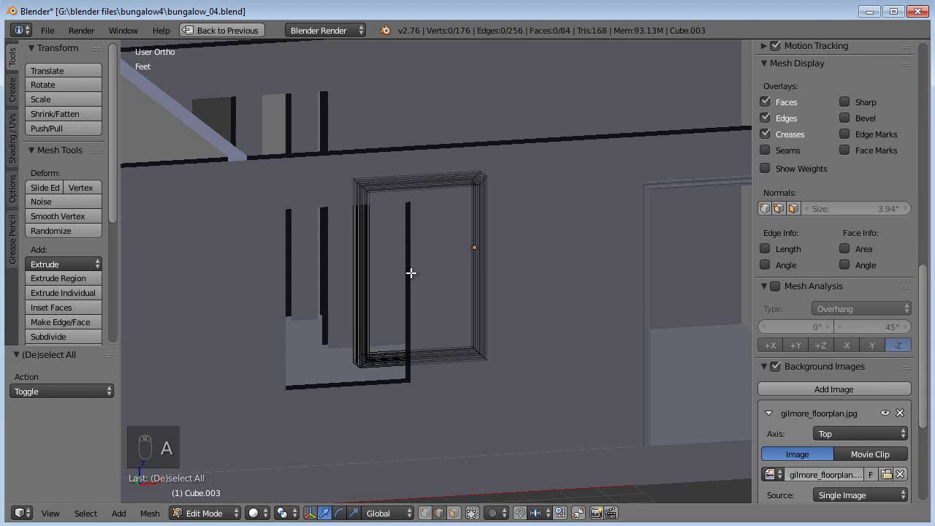
key("b")
left_click_drag(534, 140, 354, 353)
key("KP_1")
key("z")
scroll(434, 344, "up", 3)
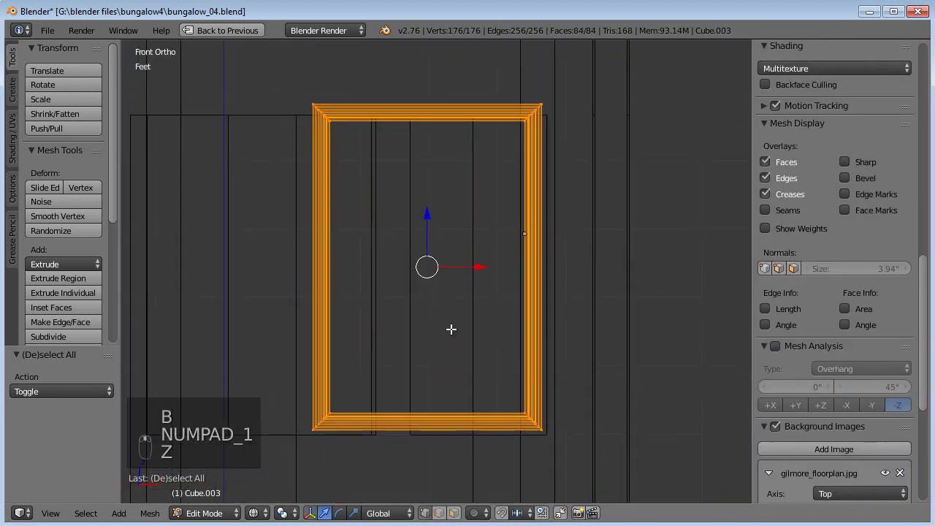
key("g")
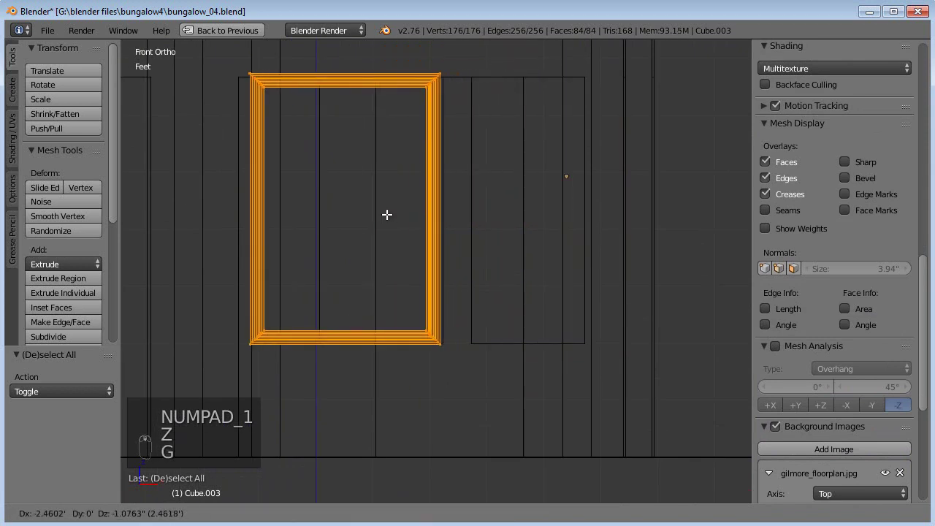
left_click(384, 213)
Step: Move the frame about -1.75' in Y in the top view to seat it in the front wall's window opening and check the fit
scroll(388, 208, "down", 4)
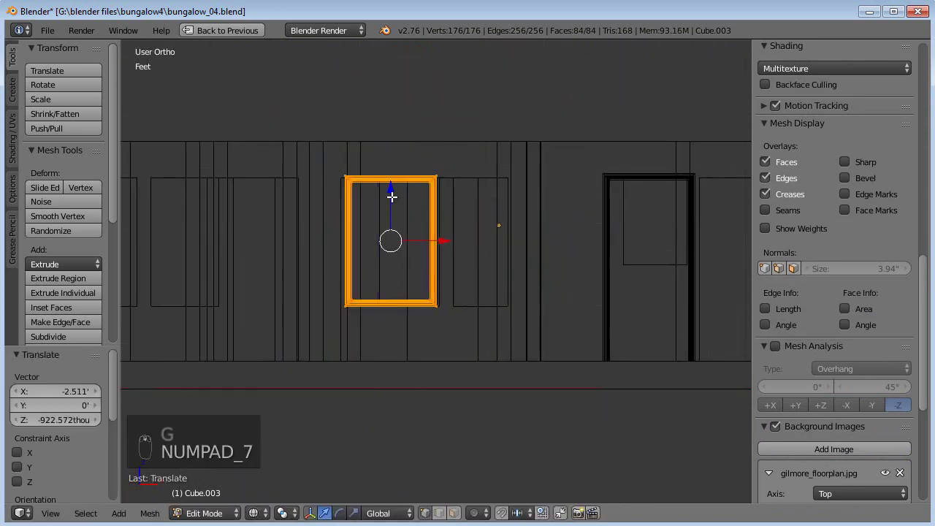
key("KP_7")
key("z")
key("z")
scroll(389, 197, "up", 3)
key("g")
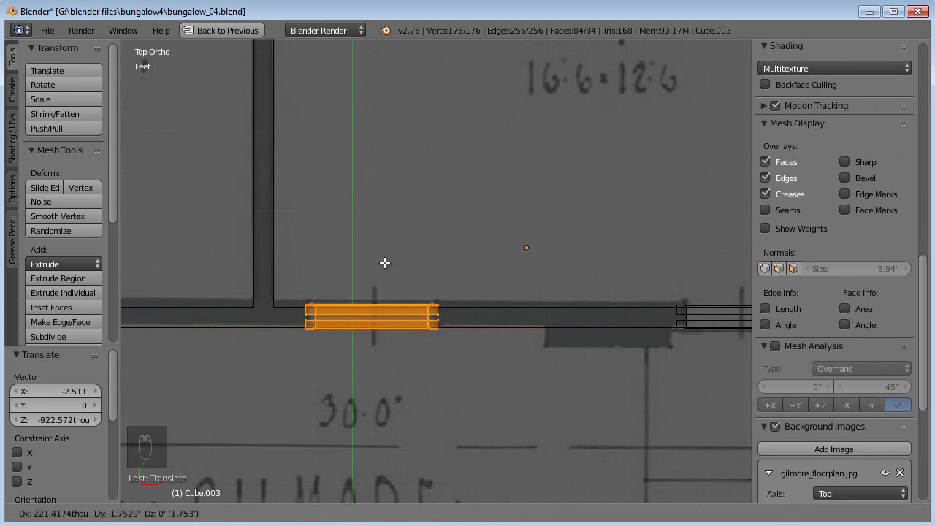
left_click(386, 263)
middle_click_drag(445, 375, 429, 253)
key("z")
middle_click_drag(414, 315, 689, 303)
Step: In Object Mode, duplicate the living room window frame -10.56' along X into the bedroom's front window opening
key("Tab")
key("a")
key("a")
key("KP_7")
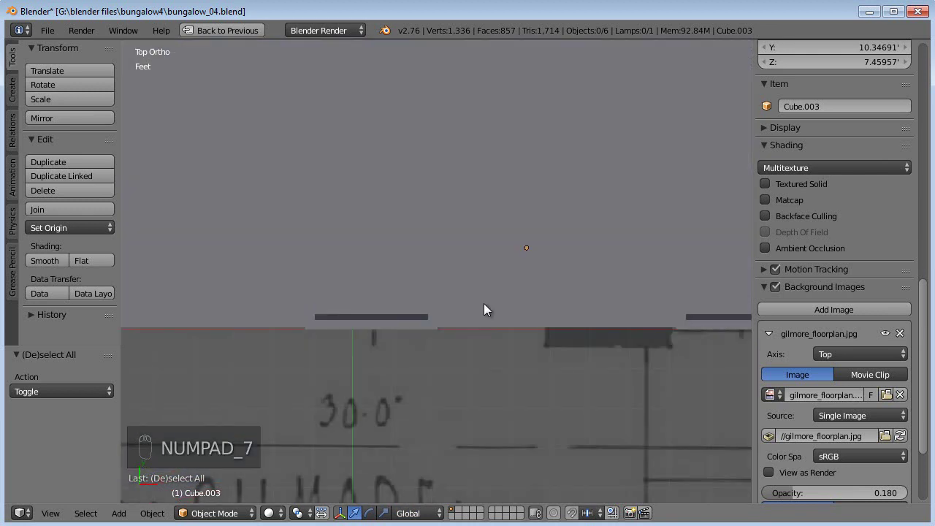
key("z")
right_click(395, 308)
right_click(395, 309)
scroll(406, 227, "down", 2)
middle_click_drag(413, 239, 645, 335, "shift")
scroll(475, 375, "down", 2)
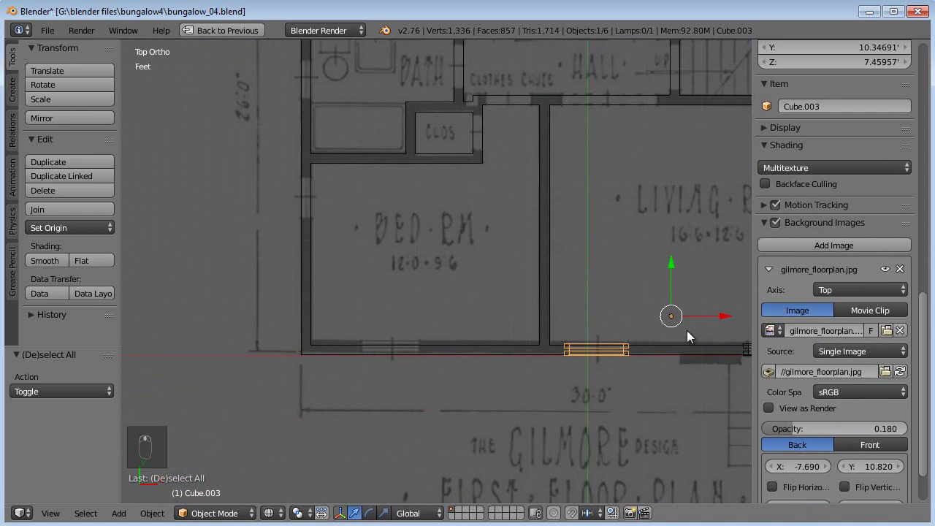
key("shift+d")
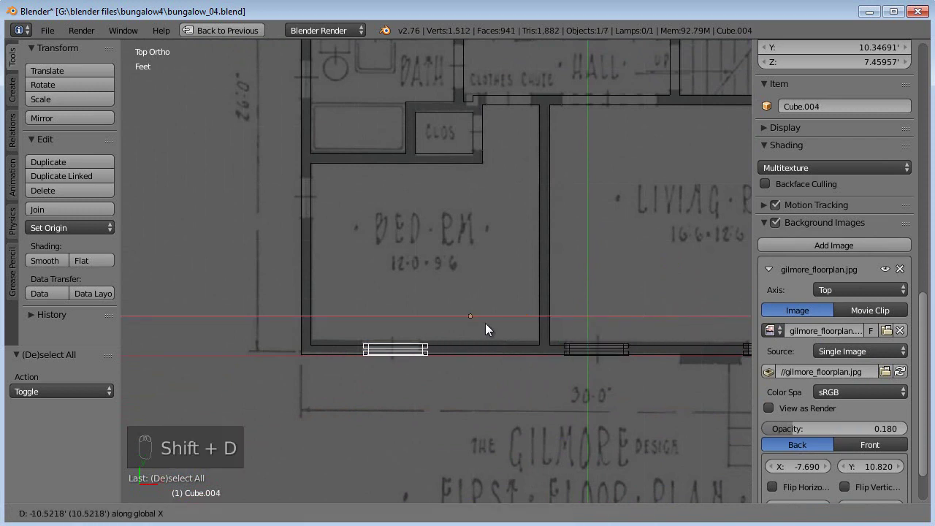
left_click(486, 323)
Step: Set the bedroom window frame's origin to its geometry
middle_click_drag(470, 316, 477, 283)
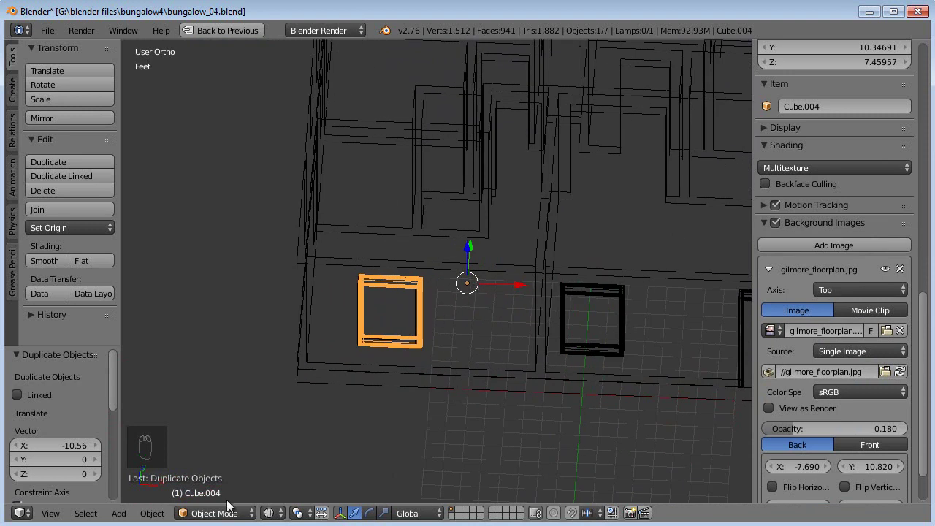
left_click(152, 514)
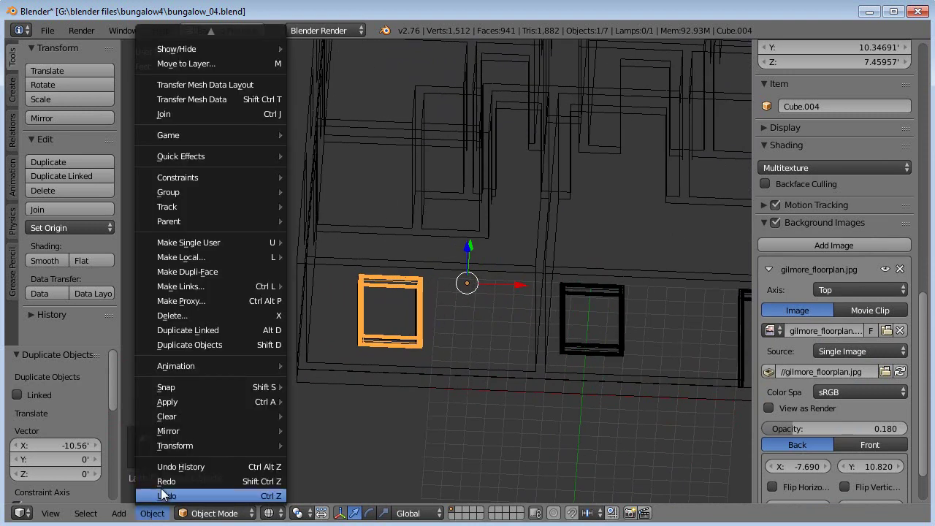
mouse_move(172, 445)
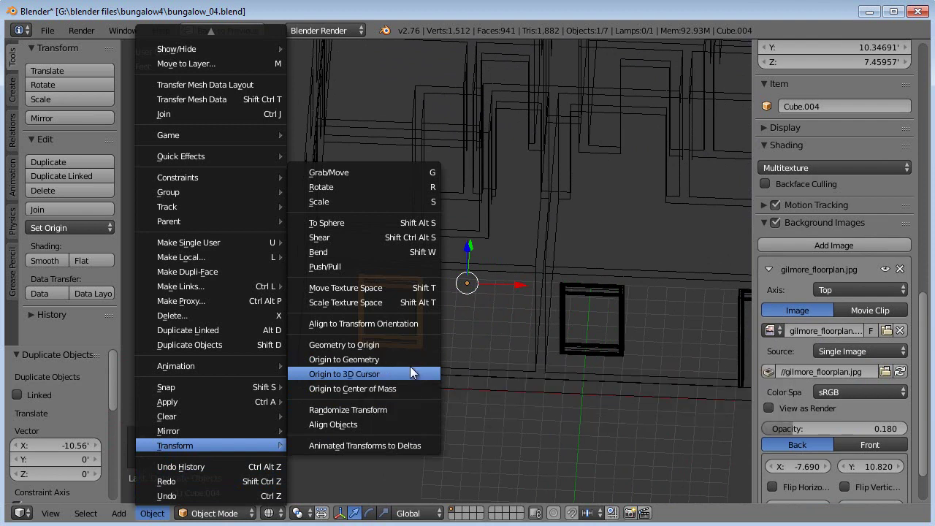
left_click(356, 359)
Step: Select the living room window frame and set its origin to its center of mass
middle_click_drag(397, 344, 350, 321)
right_click(512, 311)
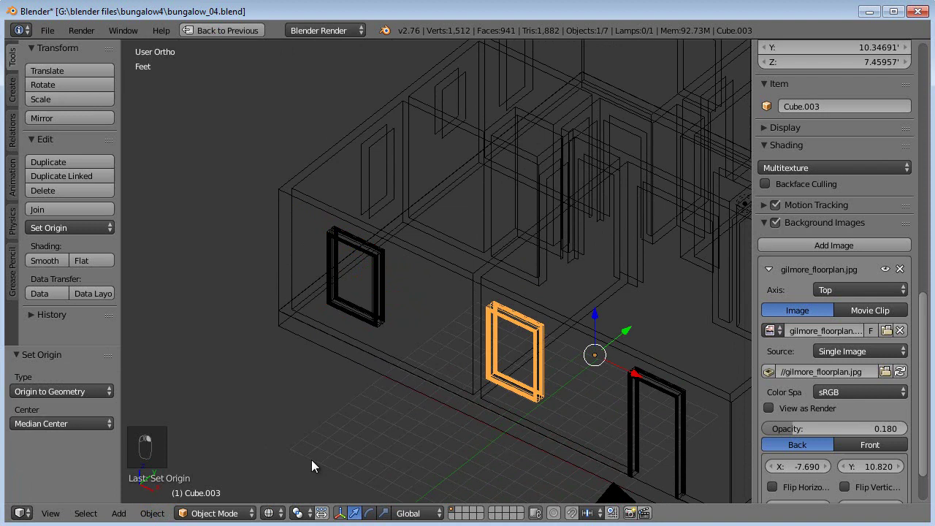
left_click(152, 514)
mouse_move(203, 446)
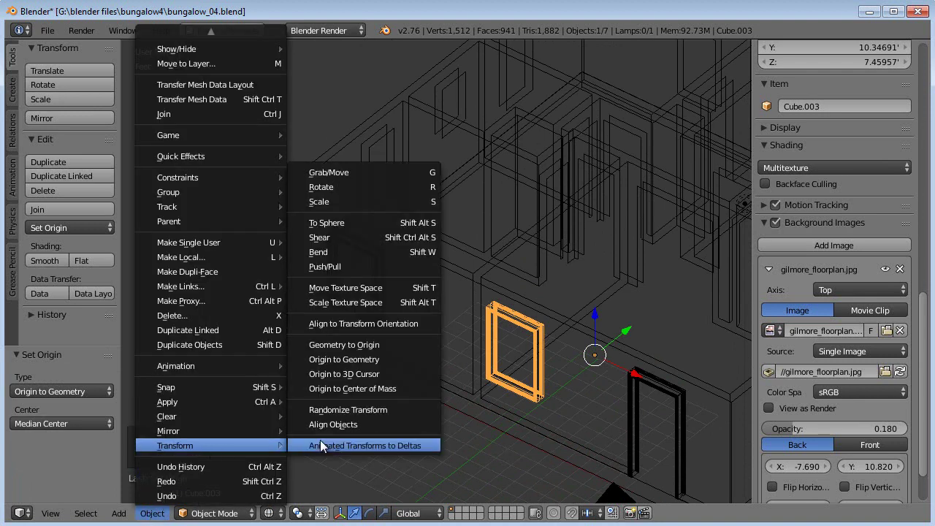
left_click(393, 386)
Step: Select the front door frame and set its origin to its geometry
middle_click_drag(393, 387, 343, 320)
right_click(471, 276)
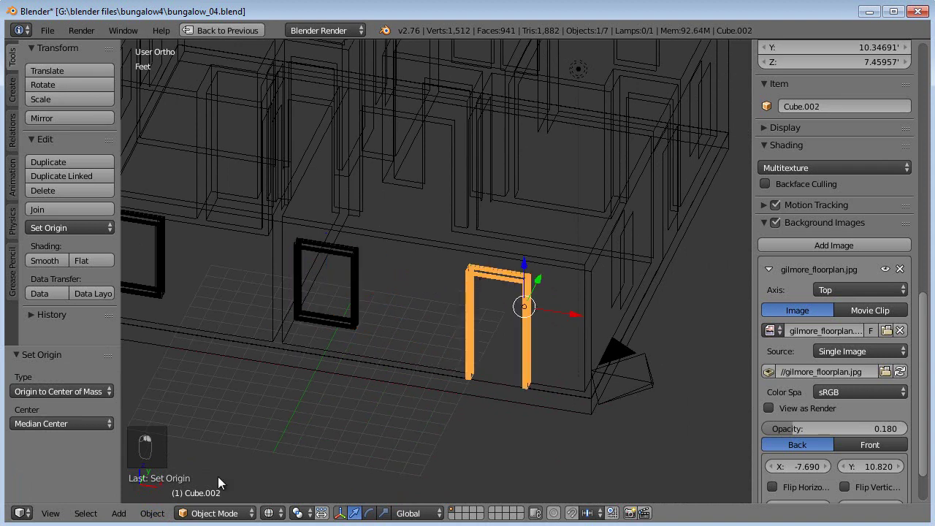
left_click(158, 514)
mouse_move(224, 429)
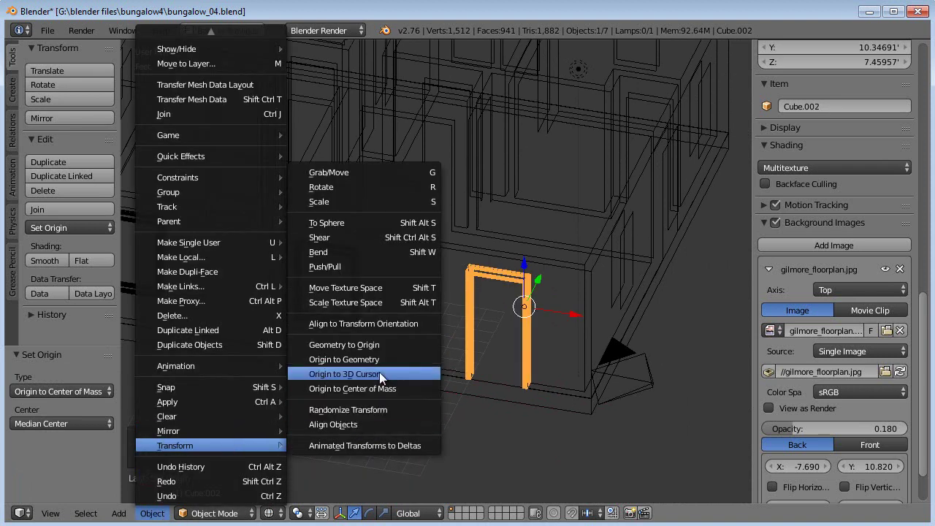
left_click(376, 358)
Step: Select the bedroom's front window frame and shift it -3.528" along X to centre it in its opening
key("a")
middle_click_drag(374, 352, 350, 293)
right_click(309, 291)
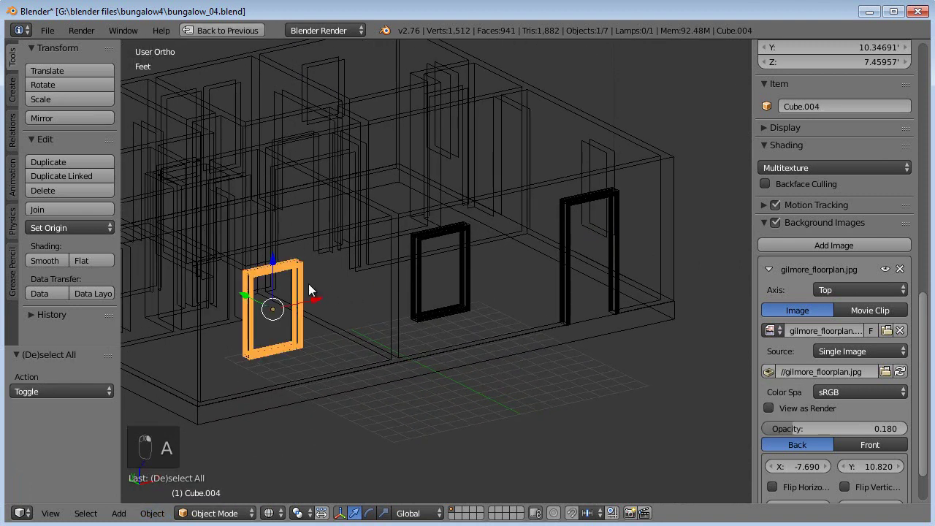
key("z")
key("KP_3")
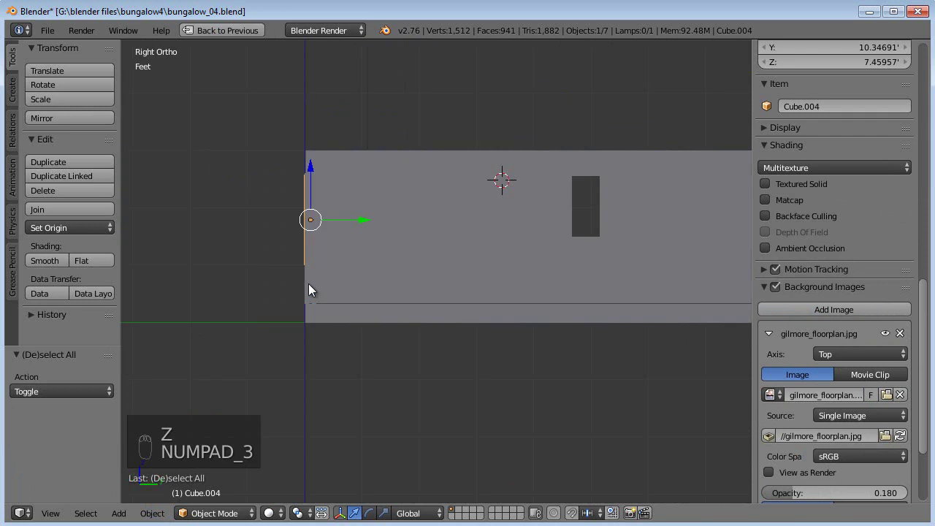
key("KP_1")
key("KP_Decimal")
key("z")
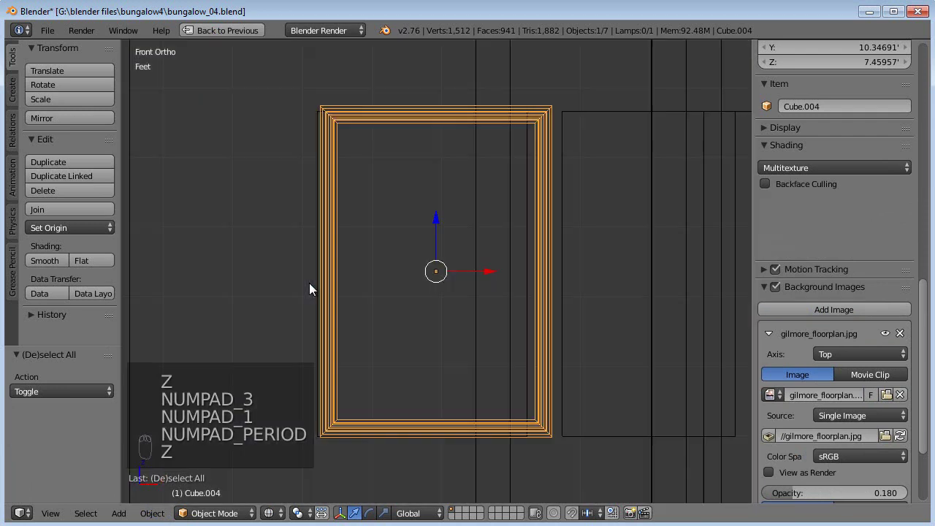
mouse_move(475, 269)
left_mouse_down()
mouse_move(521, 273)
mouse_move(451, 271)
mouse_move(469, 268)
left_mouse_up()
key("z")
scroll(441, 288, "down", 2)
middle_click_drag(442, 288, 549, 373)
scroll(287, 270, "down", 3)
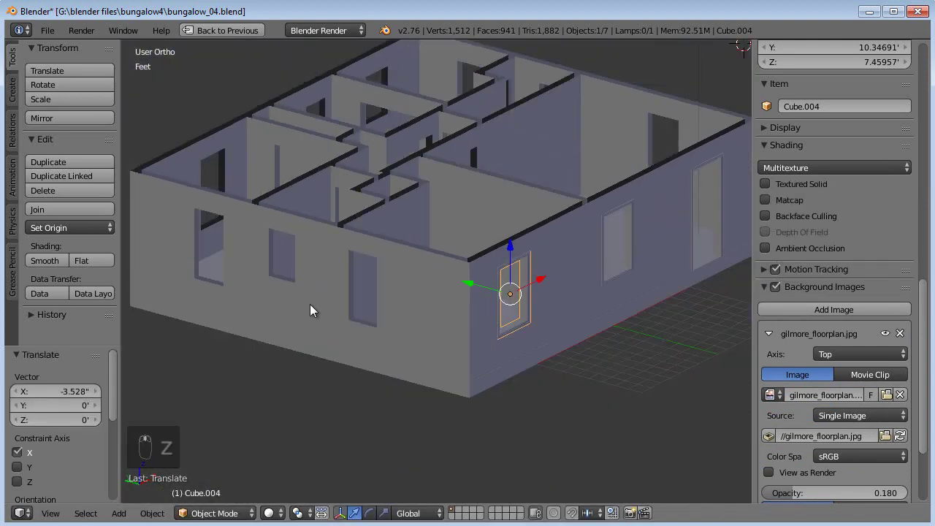
Step: Duplicate the bedroom's front window frame -4.173' in X and 7.476' in Y, onto the bedroom's side window opening in the plan
middle_click_drag(286, 270, 322, 275, "shift")
mouse_move(378, 282)
middle_mouse_down()
mouse_move(467, 258)
mouse_move(470, 297)
mouse_move(412, 307)
mouse_move(380, 288)
mouse_move(392, 288)
middle_mouse_up()
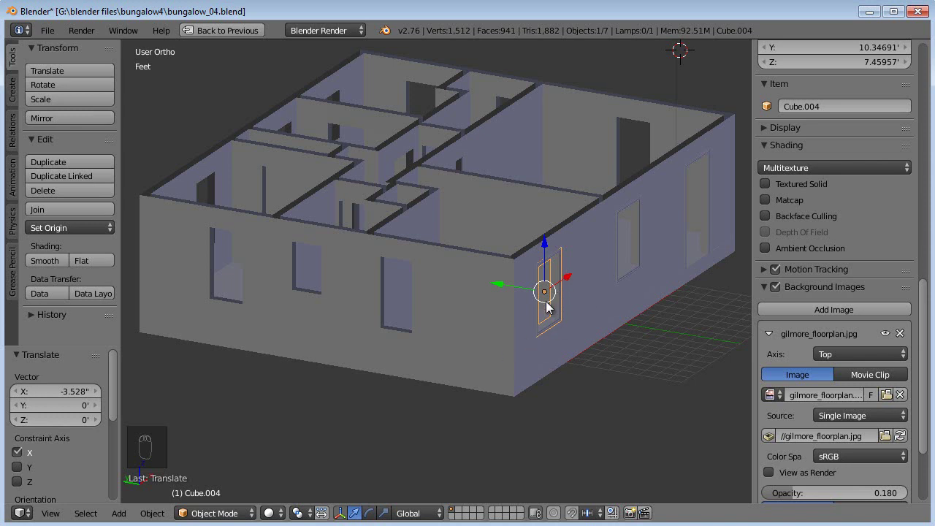
key("KP_7")
key("z")
scroll(546, 301, "up", 3)
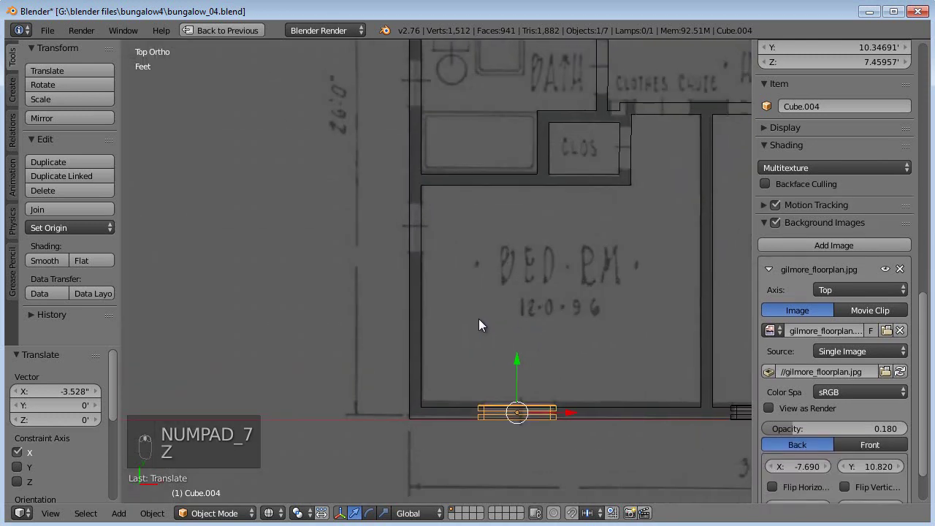
key("KP_Decimal")
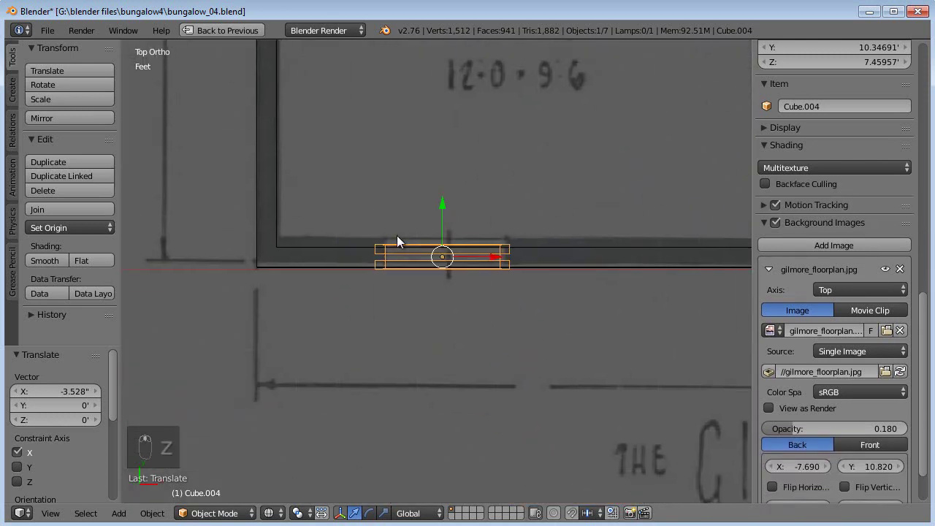
scroll(397, 236, "down", 3)
middle_click_drag(451, 312, 541, 453, "shift")
key("shift+d")
left_click(341, 89)
middle_click_drag(375, 162, 423, 285, "shift")
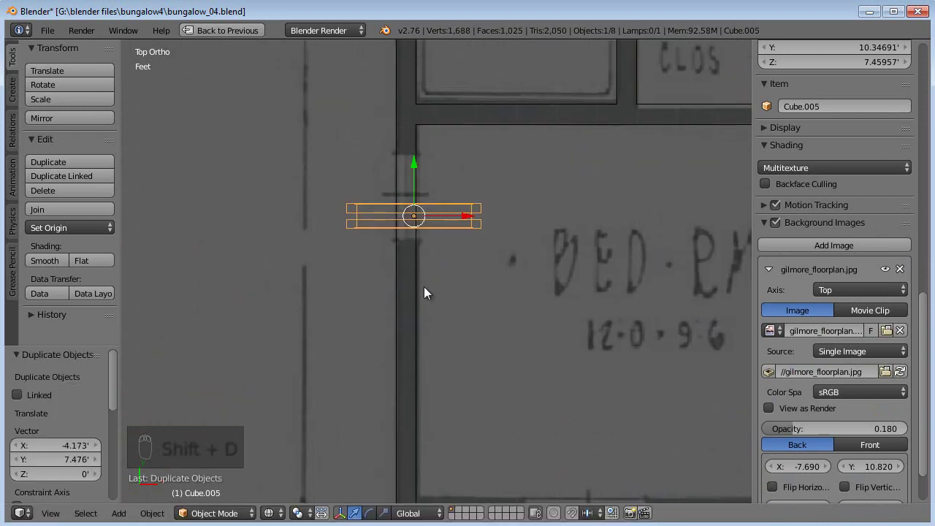
Step: Delete the duplicate at the side window and the bedroom's front window frame
key("Delete")
scroll(397, 294, "down", 1)
scroll(397, 293, "down", 2)
middle_click_drag(497, 326, 292, 230, "shift")
right_click(321, 332)
key("Delete")
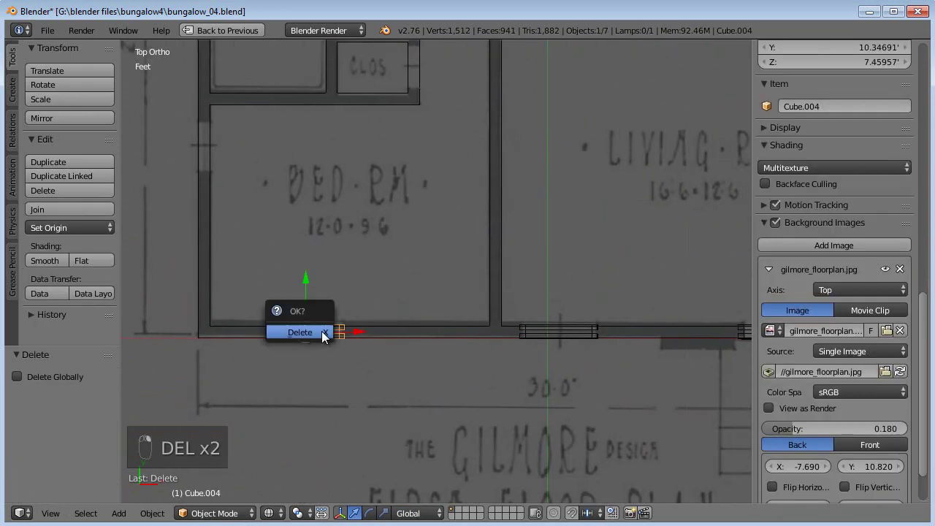
left_click(321, 331)
Step: Select the living room window frame and examine the remaining window openings around the bungalow
middle_click_drag(437, 326, 227, 294, "shift")
middle_click_drag(447, 344, 461, 297)
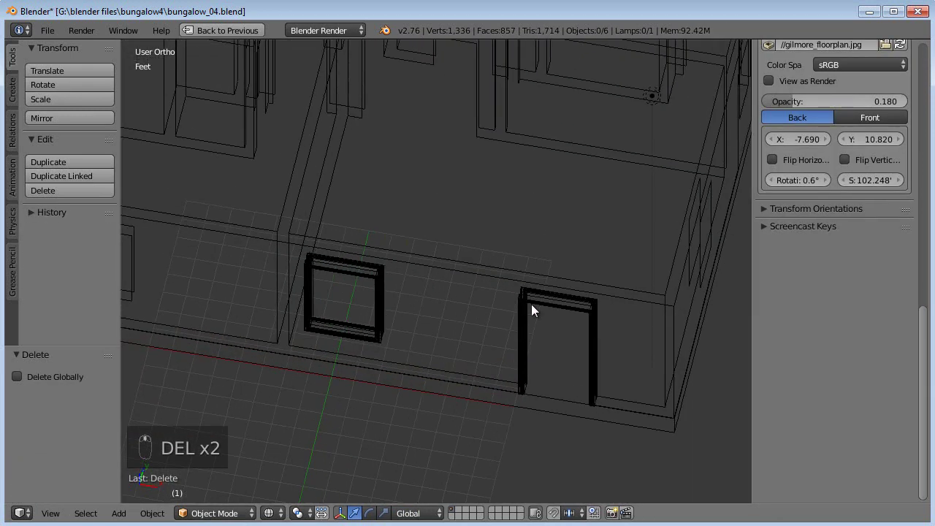
right_click(560, 311)
right_click(362, 277)
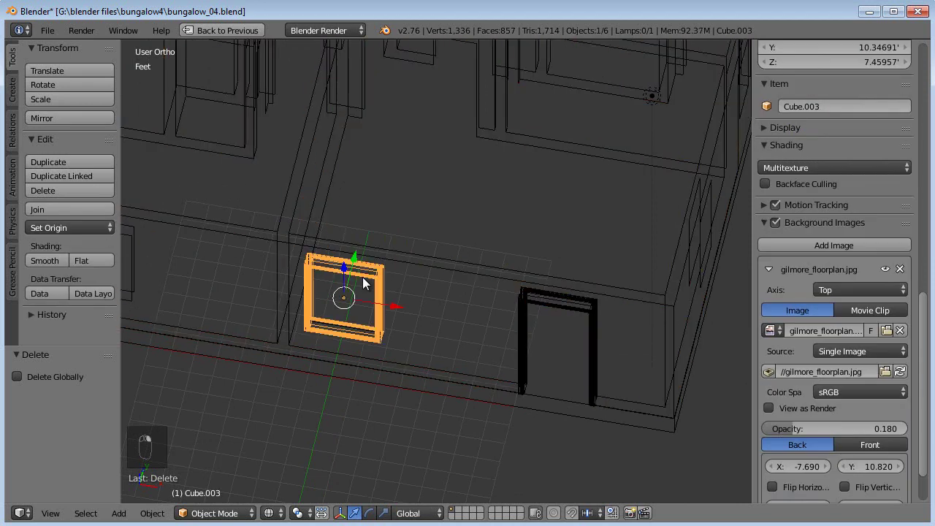
middle_click_drag(362, 277, 423, 328, "shift")
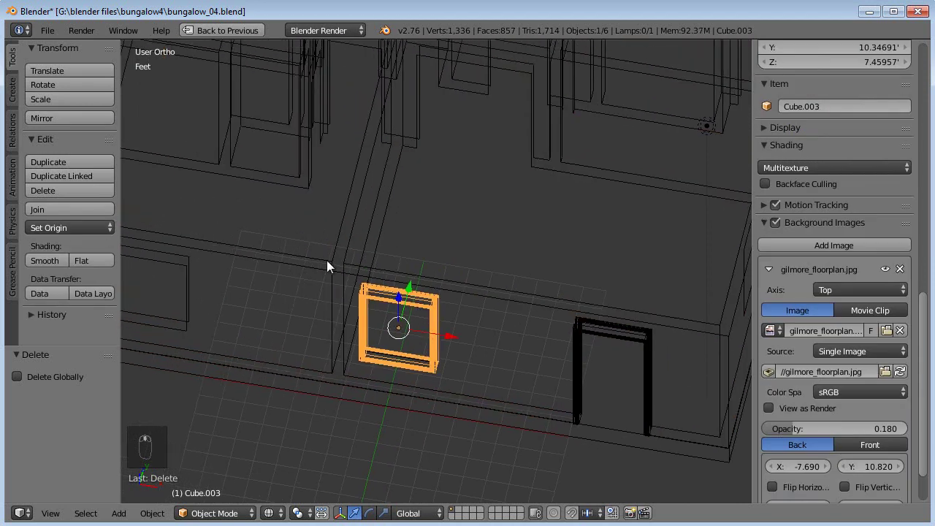
scroll(325, 260, "down", 3)
middle_click_drag(317, 348, 337, 355, "shift")
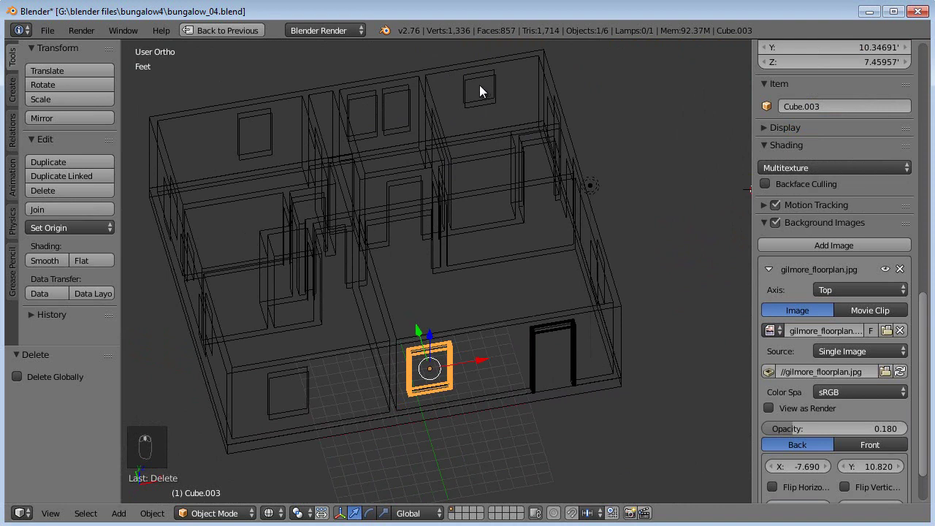
middle_click_drag(195, 254, 279, 294)
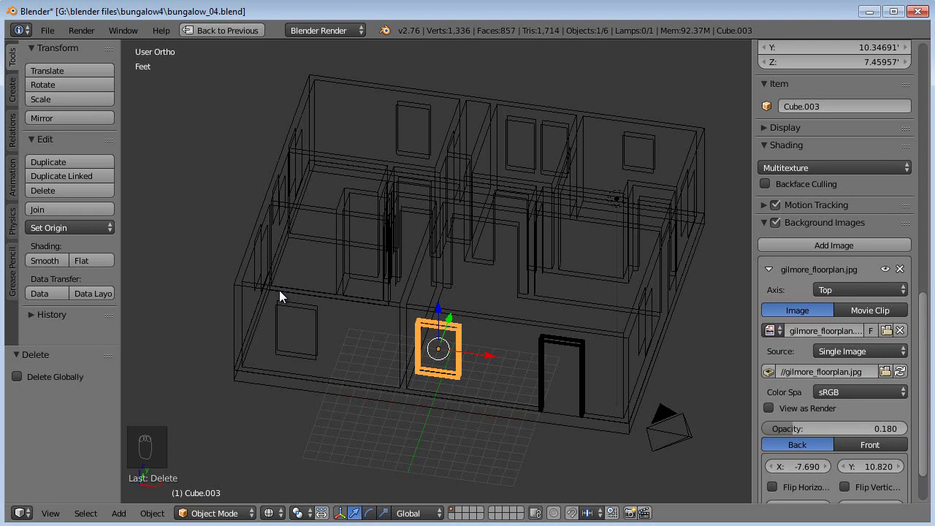
Step: In top view, make a regular duplicate of the living room window frame, offset 7.224" in X and 3.311' in Y
key("KP_7")
scroll(366, 306, "up", 4)
scroll(306, 242, "up", 3)
scroll(295, 320, "down", 3)
middle_click_drag(326, 288, 429, 333, "shift")
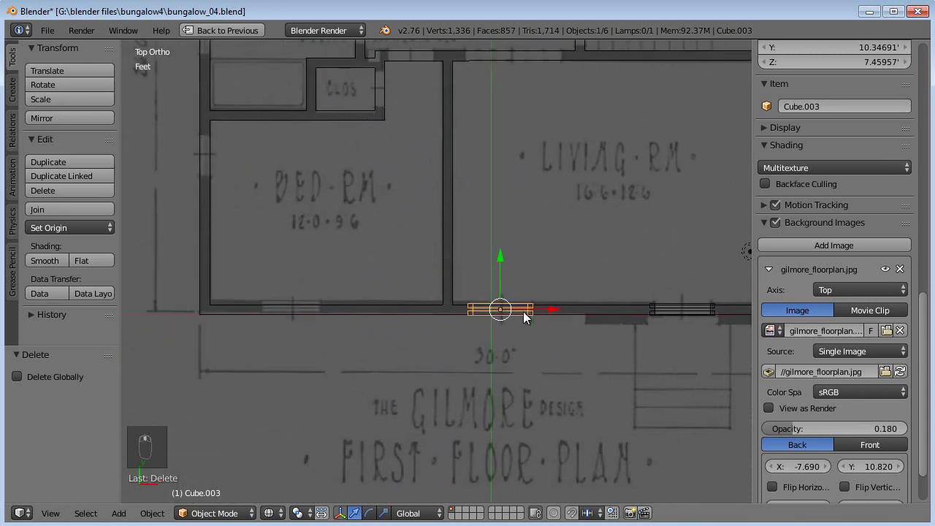
key("shift+d")
left_click(522, 252)
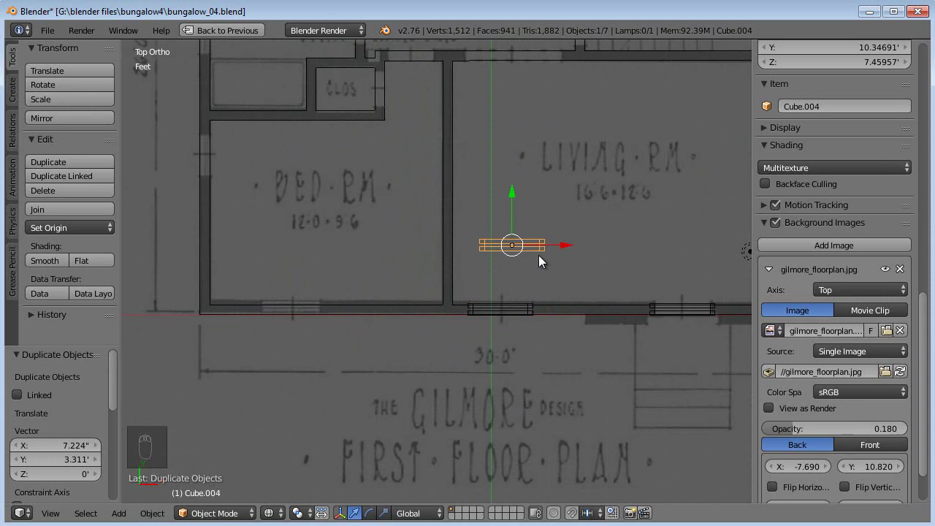
Step: Delete the regular duplicate standing inside the living room
middle_click_drag(508, 273, 397, 212)
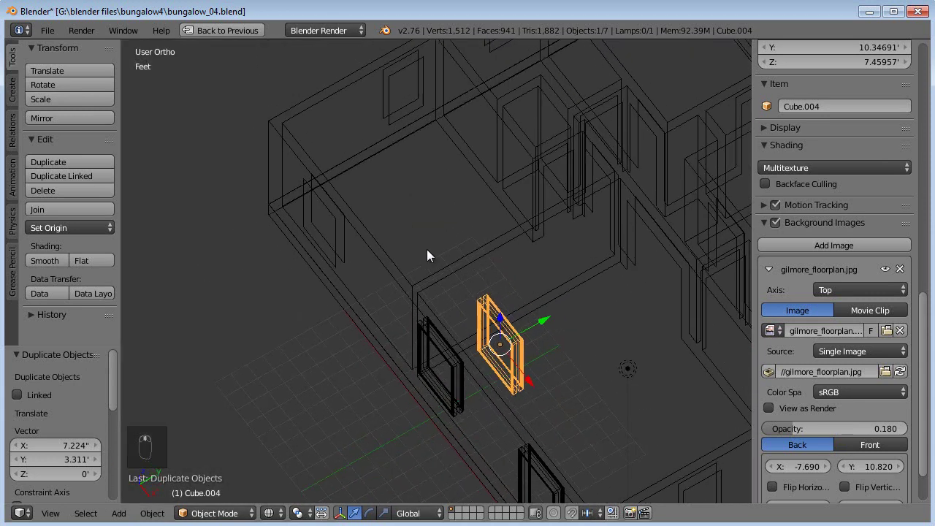
right_click(438, 344)
right_click(506, 334)
key("Delete")
left_click(511, 333)
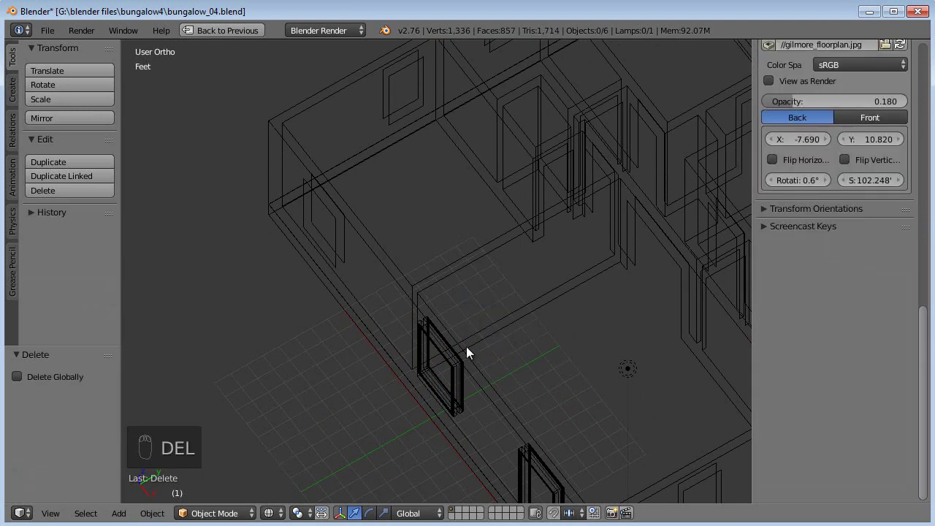
Step: Make a linked duplicate of the living room window frame, offset about 1.593' in X, 4.142' in Y and 7.518" in Z
right_click(450, 368)
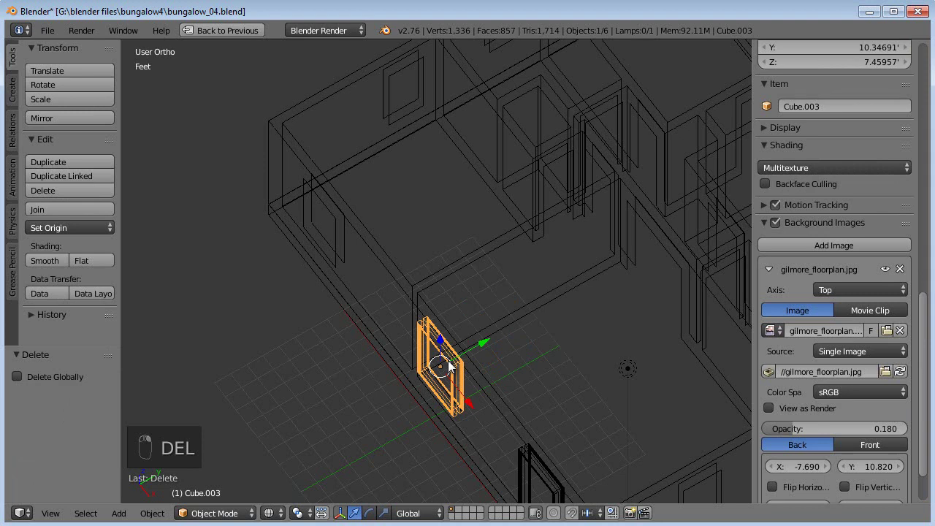
key("alt+d")
left_click(532, 338)
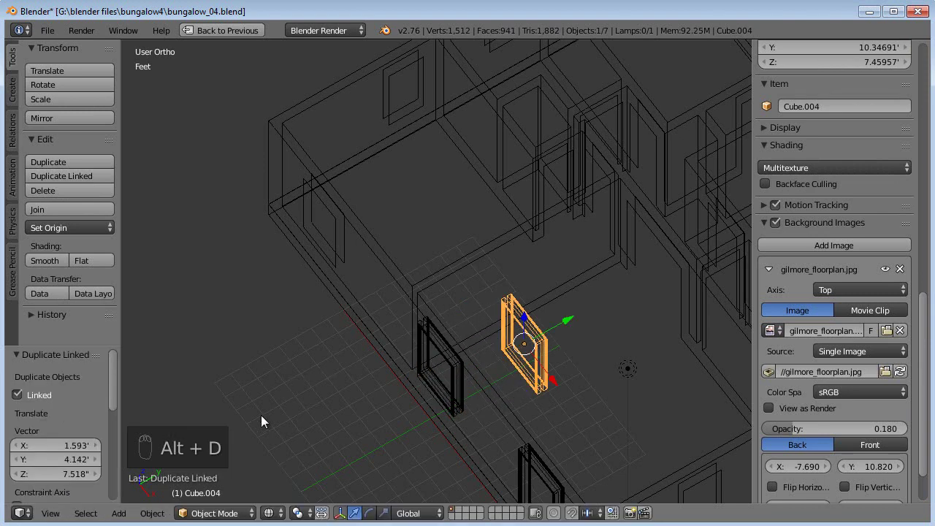
Step: In side view, move the linked frame -3.478' in Y and -6.532" in Z, plus -464.191 and -84.398 thou, level with the original
middle_click_drag(587, 337, 542, 243)
key("KP_3")
scroll(538, 243, "up", 5)
middle_click_drag(481, 288, 484, 205, "shift")
key("g")
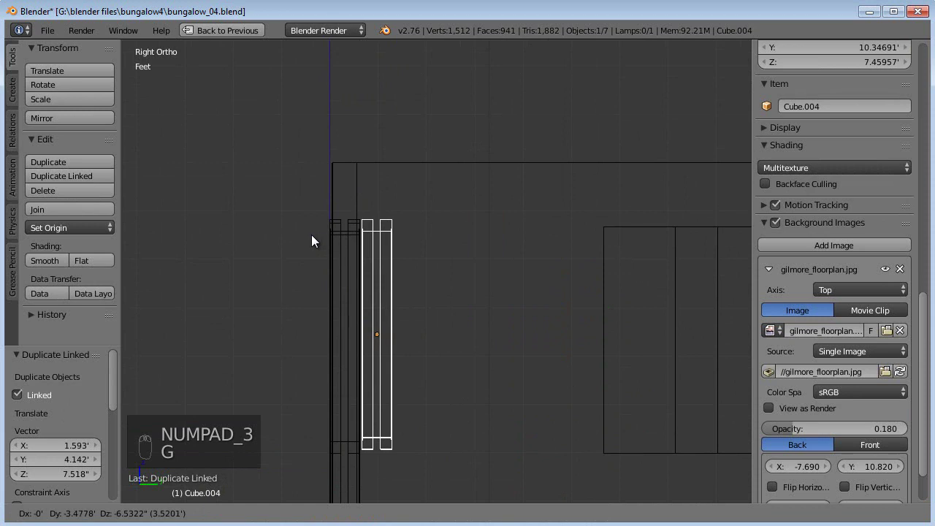
left_click(312, 241)
scroll(321, 241, "up", 4)
middle_click_drag(360, 248, 487, 327, "shift")
scroll(475, 310, "up", 4)
key("g")
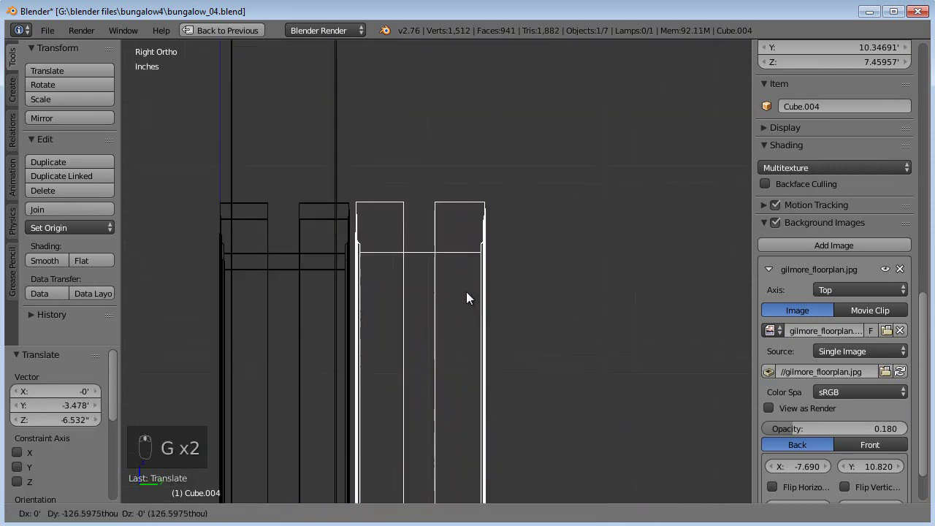
left_click(461, 293)
Step: In top view, move the linked frame -12.291' in X and -7.901" in Y into the bedroom's front window opening
scroll(475, 314, "down", 4)
scroll(474, 312, "down", 2)
middle_click_drag(495, 329, 645, 366)
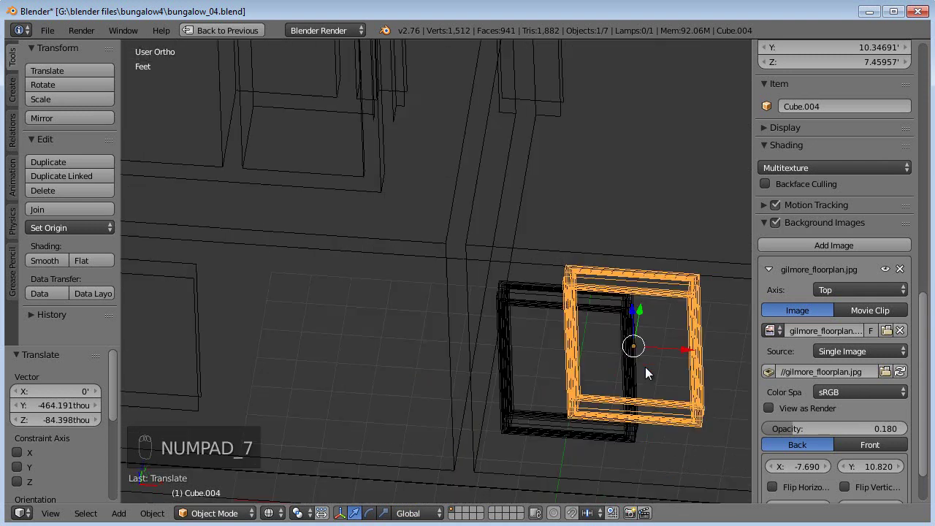
key("KP_7")
scroll(611, 304, "up", 2)
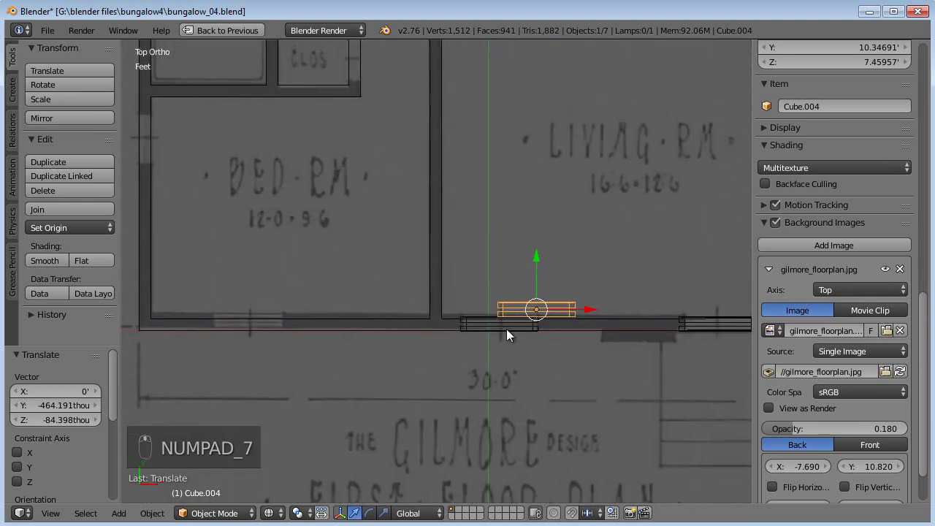
middle_click_drag(497, 321, 640, 334, "shift")
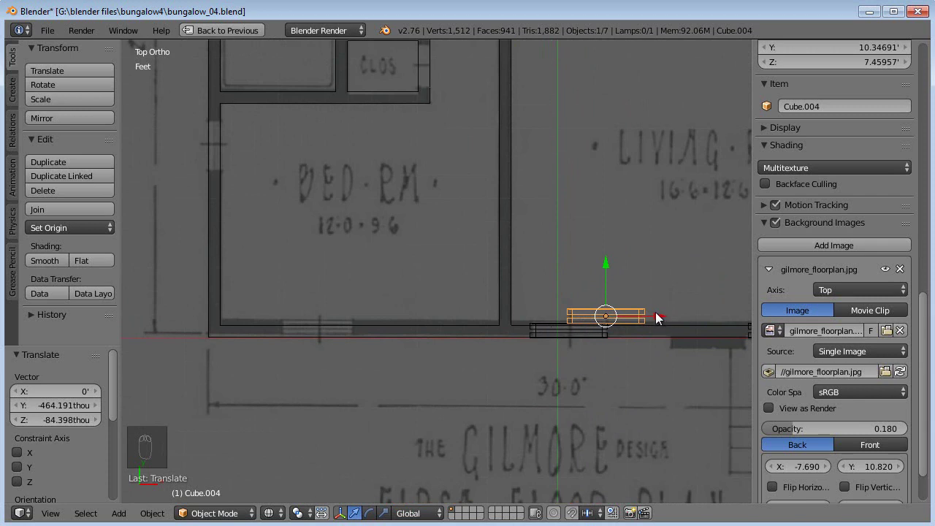
key("g")
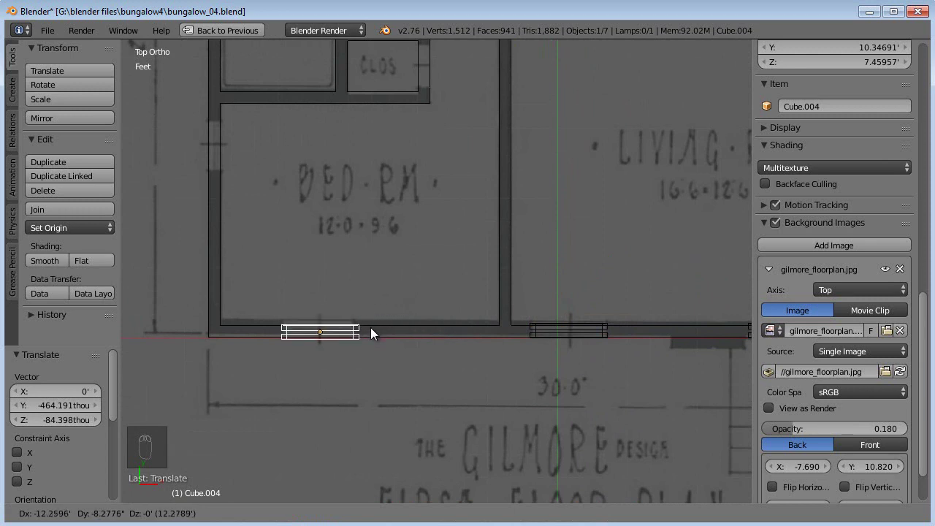
left_click(370, 326)
Step: Select the linked bedroom frame and, in Edit Mode, move its upper corner nearest the living room about 2.52' along X
middle_click_drag(476, 350, 357, 327)
right_click(573, 278)
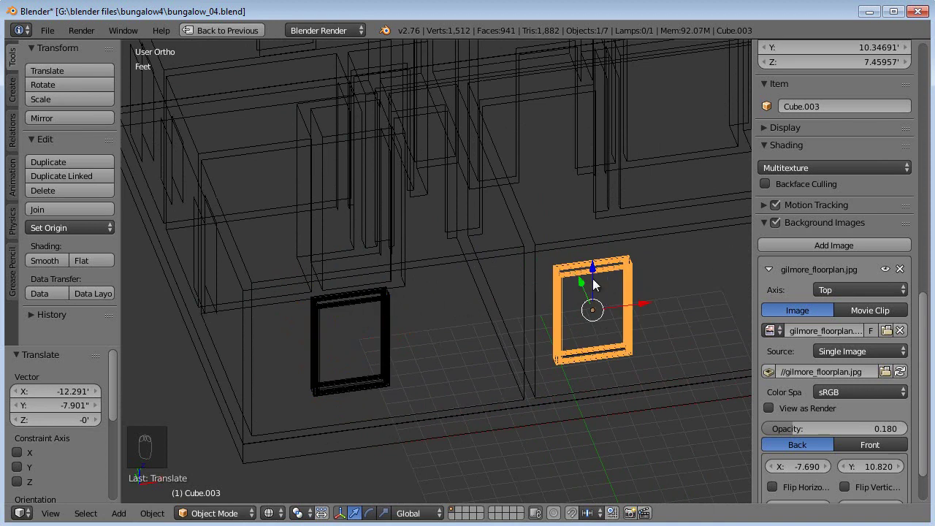
right_click(370, 298)
right_click(365, 304)
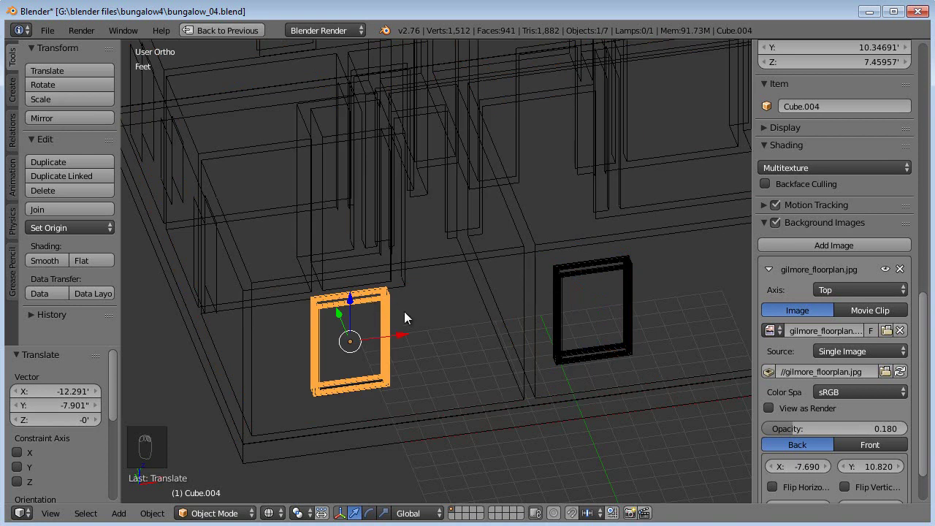
scroll(416, 320, "up", 1)
middle_click_drag(374, 318, 418, 310, "shift")
key("Tab")
key("a")
key("a")
key("b")
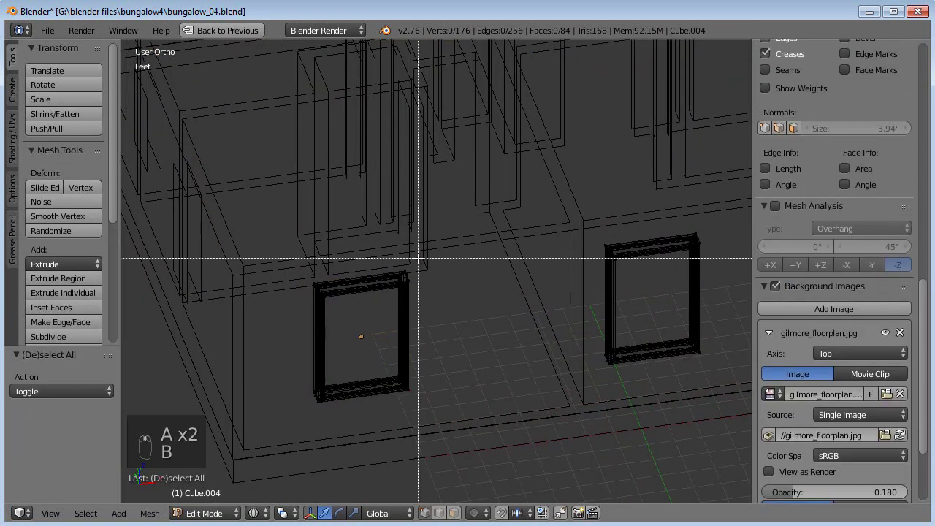
left_click_drag(434, 253, 395, 286)
key("g")
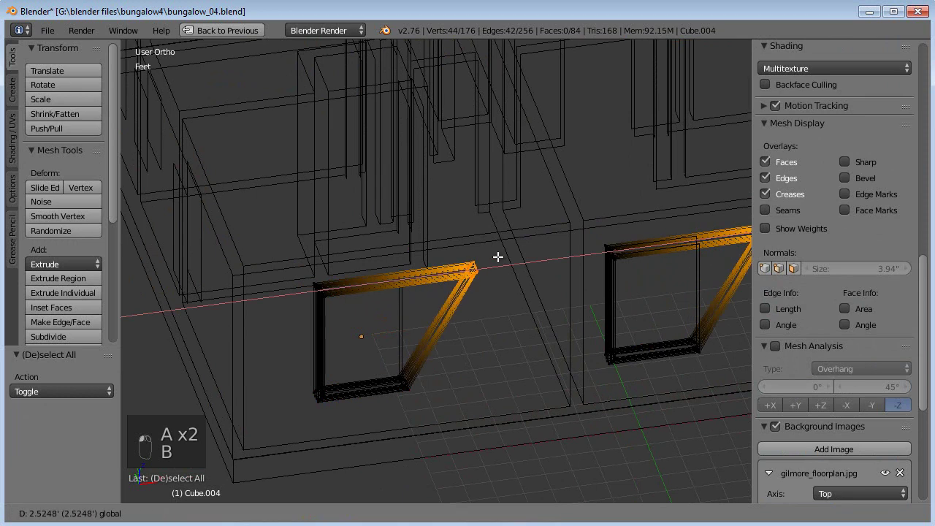
left_click(497, 257)
Step: Return to Object Mode and undo the corner edit on the linked window frames
scroll(512, 293, "down", 4)
key("Tab")
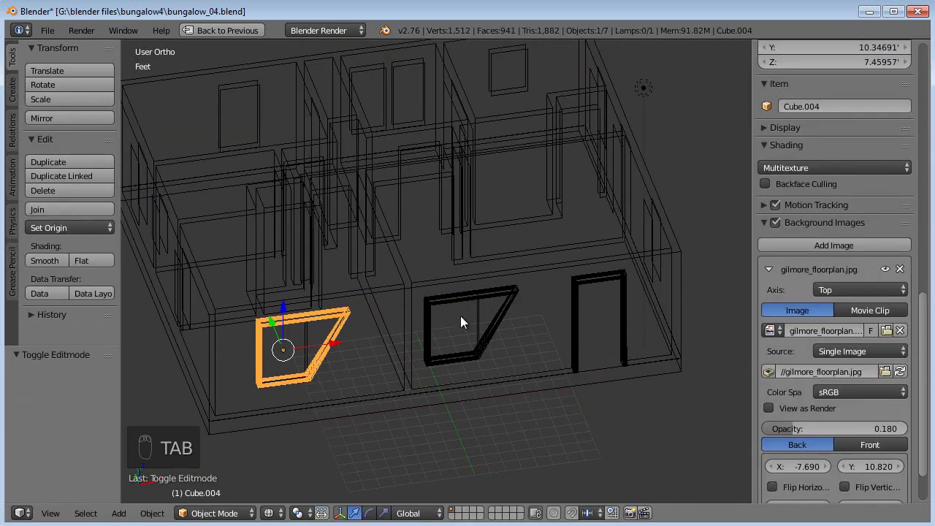
key("ctrl+z")
Step: In solid shading, select the bedroom window frame and scale it to about 0.57 along X and 0.474 along Z
key("a")
mouse_move(355, 362)
middle_mouse_down()
mouse_move(412, 341)
mouse_move(419, 329)
mouse_move(315, 325)
mouse_move(392, 317)
middle_mouse_up()
right_click(367, 338)
key("z")
scroll(466, 288, "up", 3)
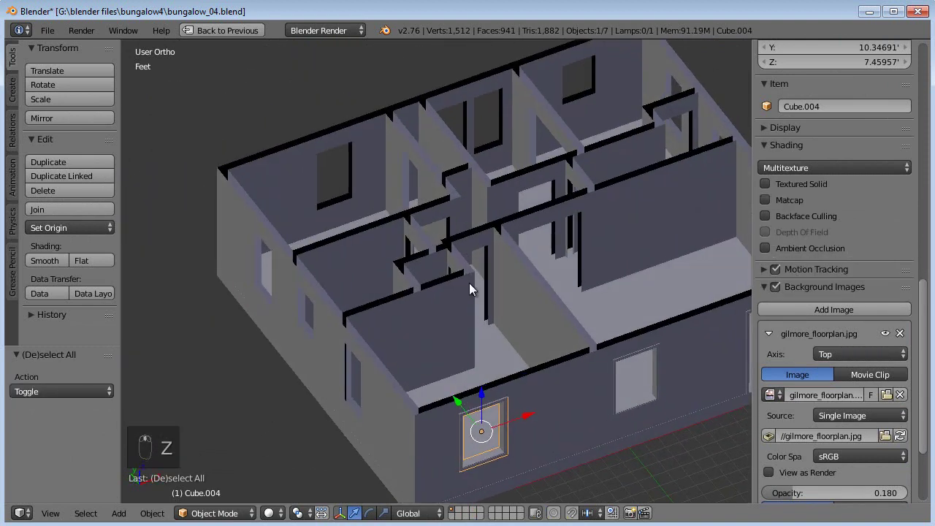
middle_click_drag(478, 353, 466, 279, "shift")
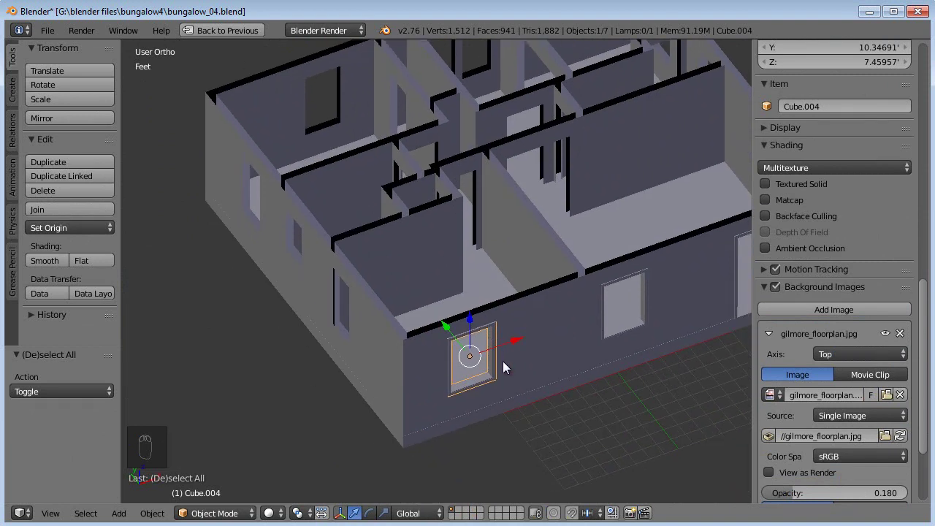
key("s")
key("x")
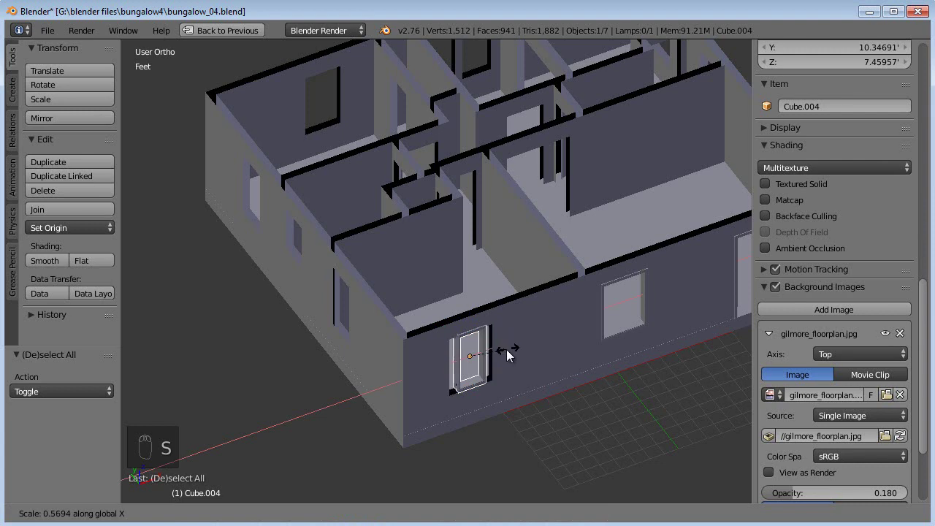
left_click(502, 351)
key("s")
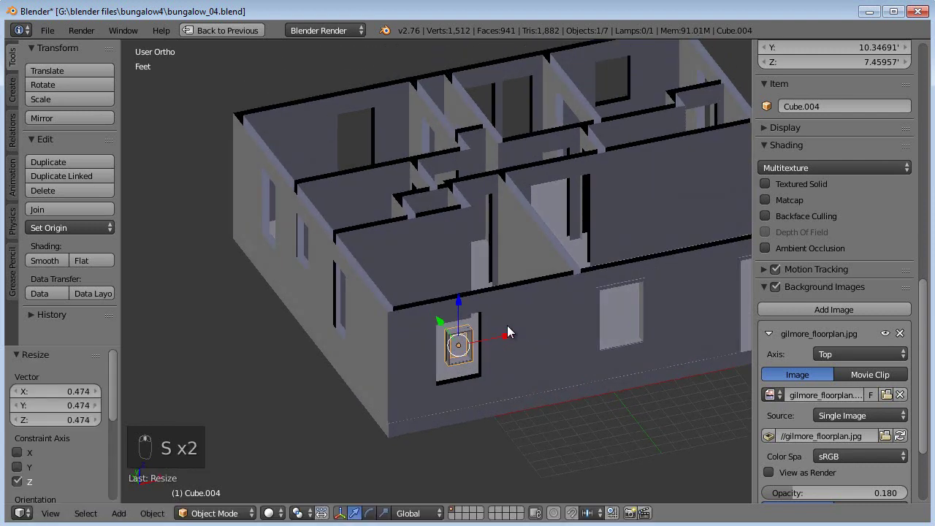
middle_click_drag(508, 332, 502, 301)
key("Tab")
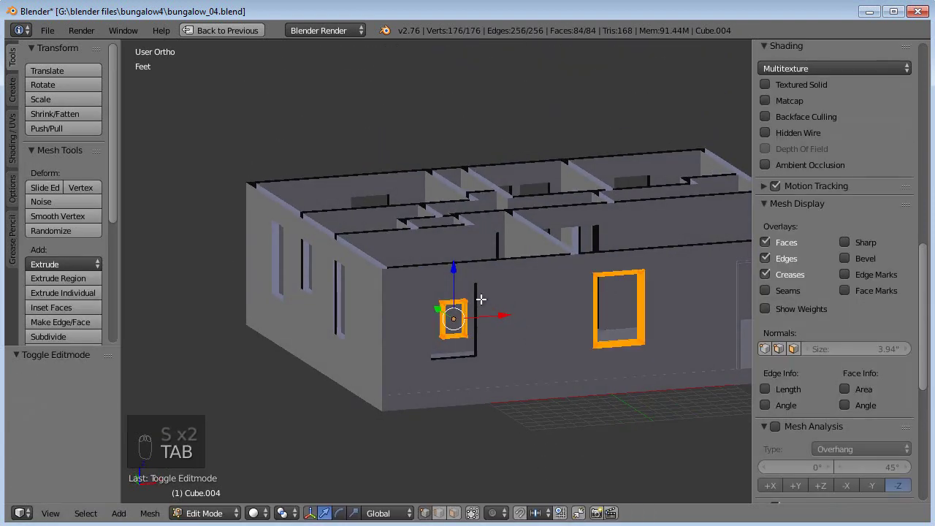
key("a")
key("a")
key("b")
left_click_drag(476, 291, 459, 312)
key("g")
right_click(481, 304)
key("Tab")
Step: Undo the last scaling of the bedroom's front window frame and deselect it
key("ctrl+z")
key("ctrl+z")
key("ctrl+z")
key("ctrl+z")
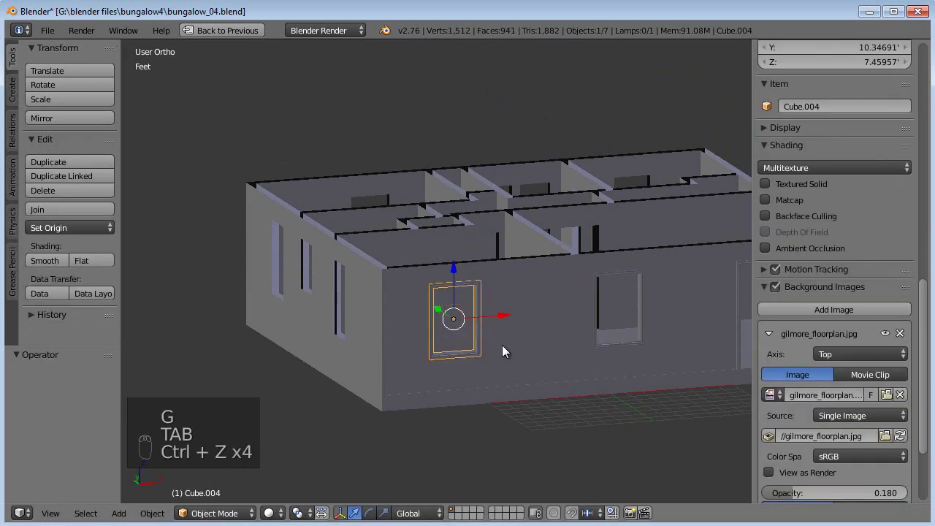
key("a")
Step: In top view, place a linked duplicate of the bedroom's front window frame -4.967' in X and 7.766' in Y
middle_click_drag(501, 344, 467, 342)
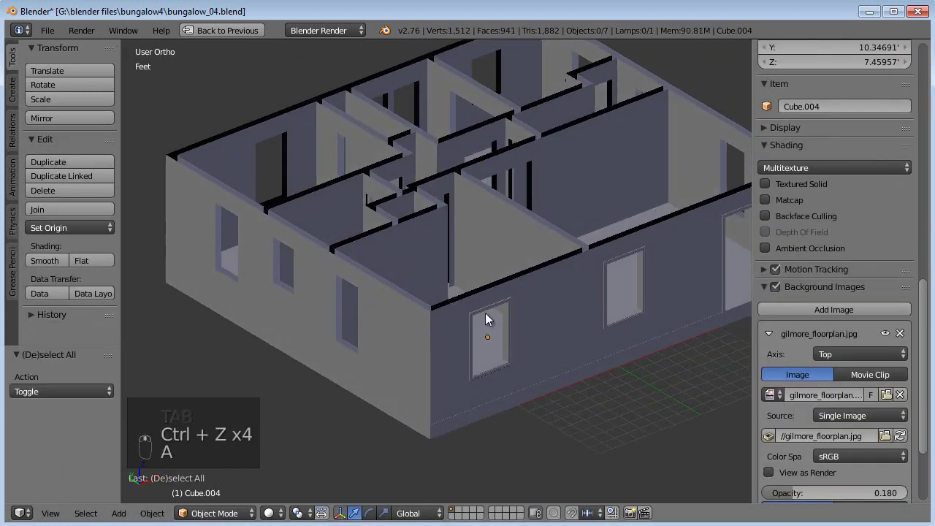
right_click(487, 320)
key("KP_7")
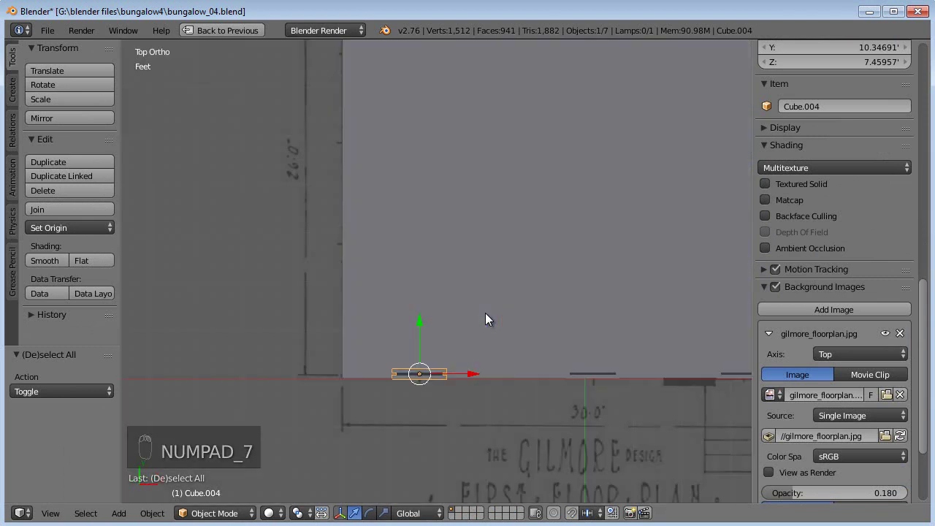
middle_click_drag(485, 313, 492, 333, "shift")
key("alt+d")
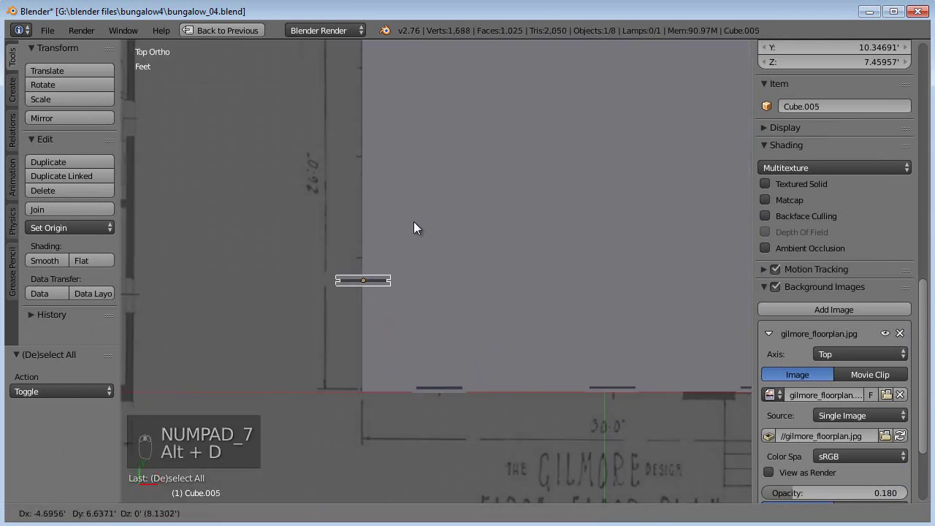
left_click(409, 208)
Step: Rotate the linked frame 90° and move it 5.226" in X and 3.135" in Y into the bedroom's side window opening
middle_click_drag(385, 288, 445, 358, "shift")
key("z")
scroll(445, 394, "up", 4)
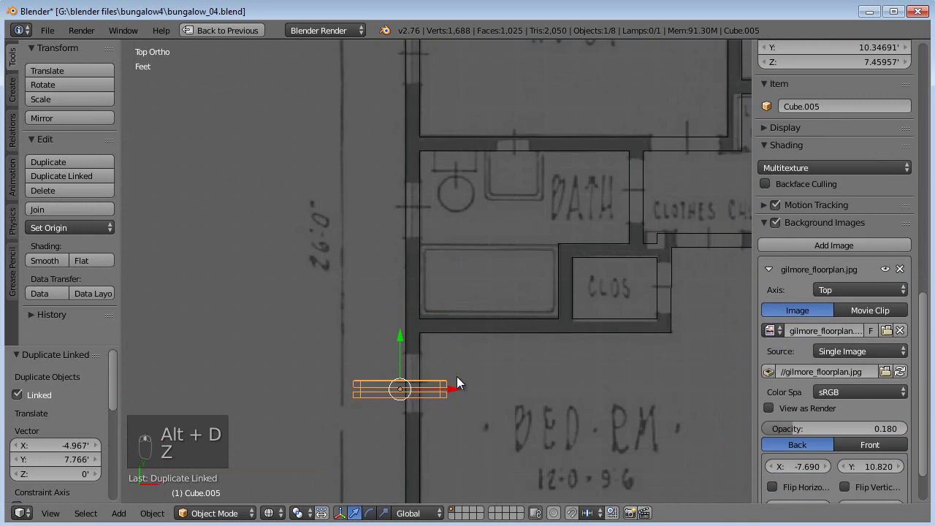
middle_click_drag(446, 402, 454, 300, "shift")
type("r90")
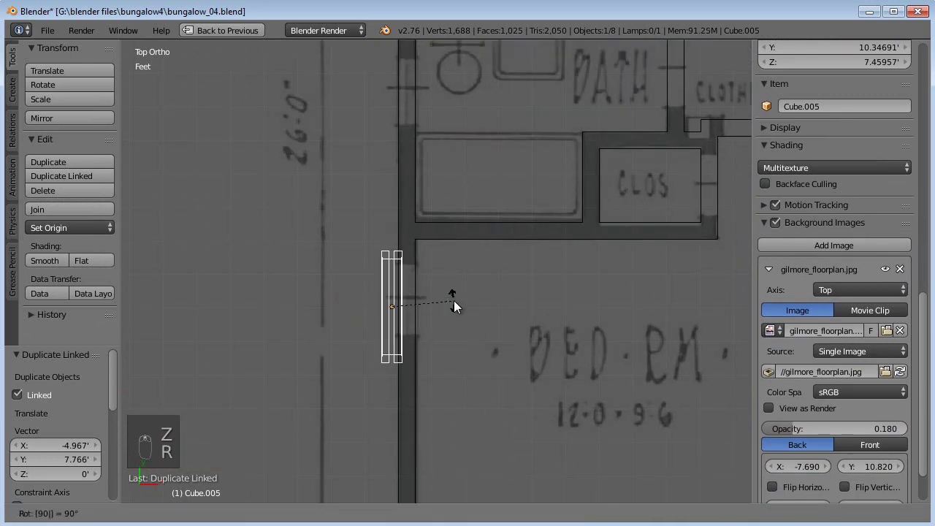
key("Return")
key("g")
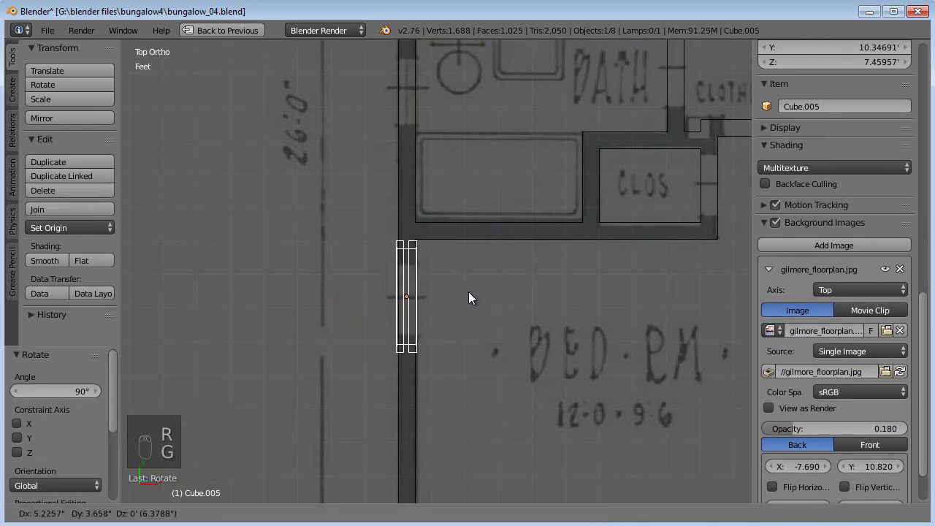
left_click(469, 291)
Step: In solid shading, scale the side window frame to 0.796 along Y and move it -1.841" along Y
mouse_move(468, 291)
middle_mouse_down()
mouse_move(396, 385)
mouse_move(517, 306)
mouse_move(503, 271)
middle_mouse_up()
key("z")
scroll(612, 329, "up", 2)
key("s")
key("y")
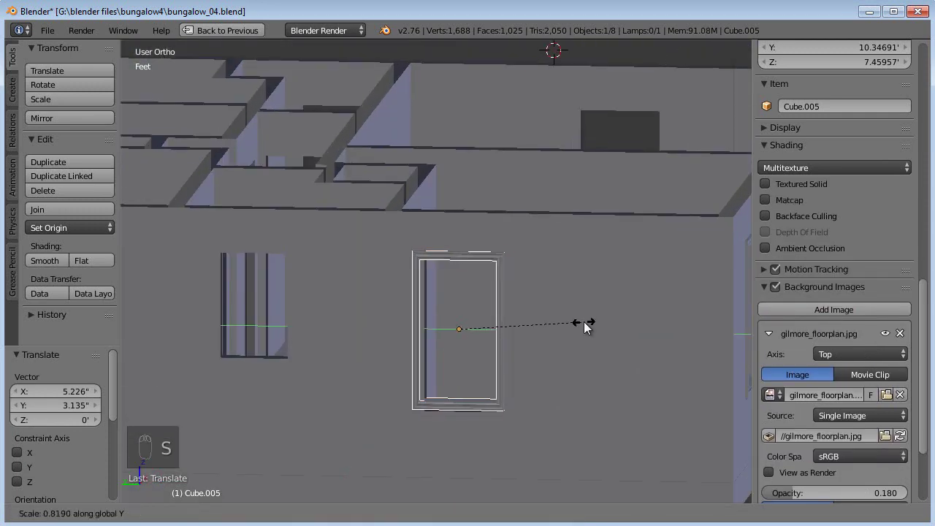
left_click(580, 320)
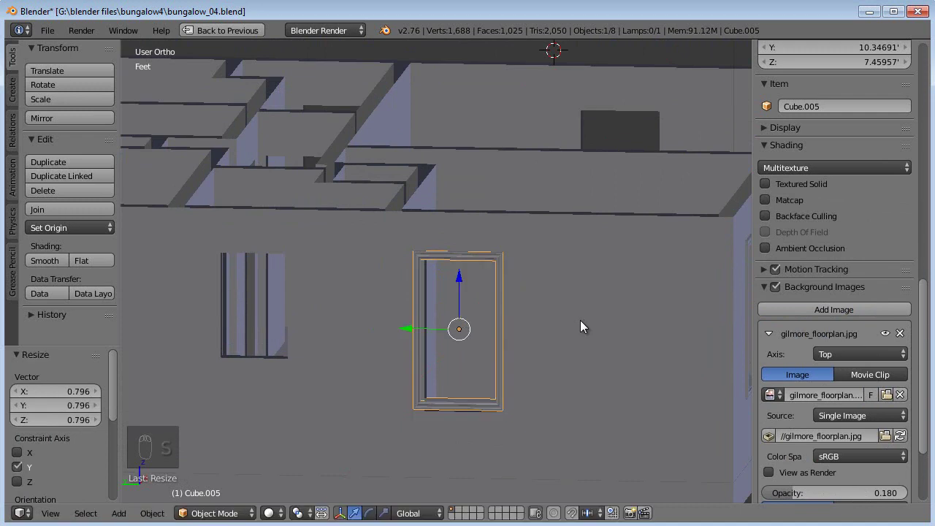
key("g")
key("y")
left_click(408, 326)
Step: Scale the side window frame to 0.932 along X and move it -1.452" along Z in the right wireframe view
key("s")
key("x")
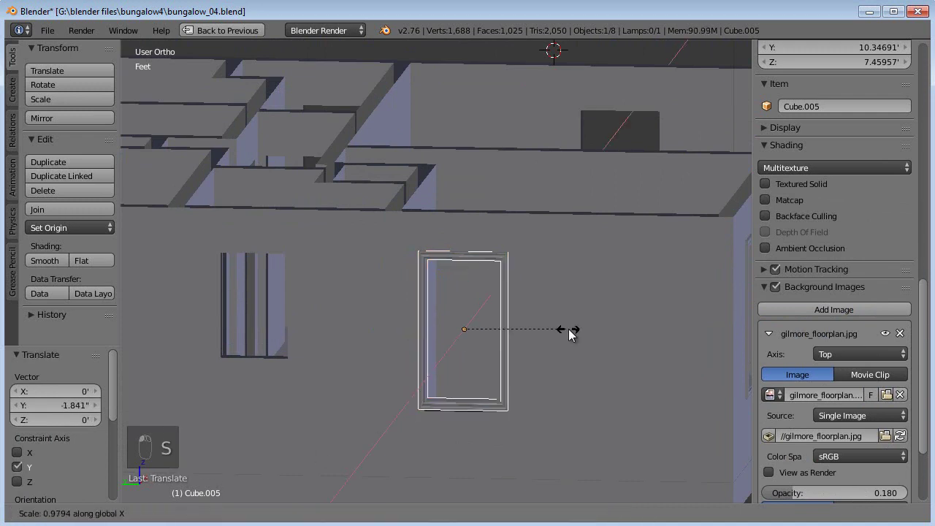
left_click(564, 327)
middle_click_drag(444, 393, 443, 320)
key("KP_3")
key("z")
scroll(443, 319, "up", 2)
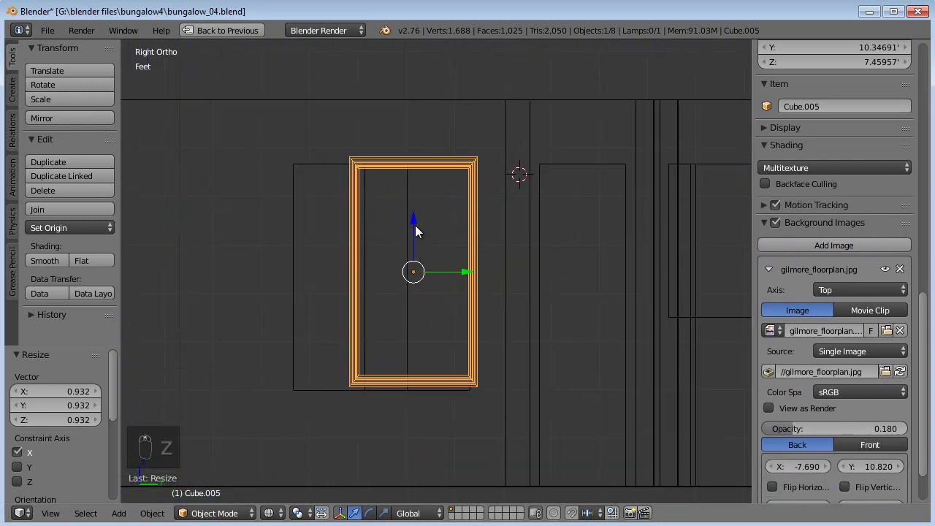
key("g")
key("z")
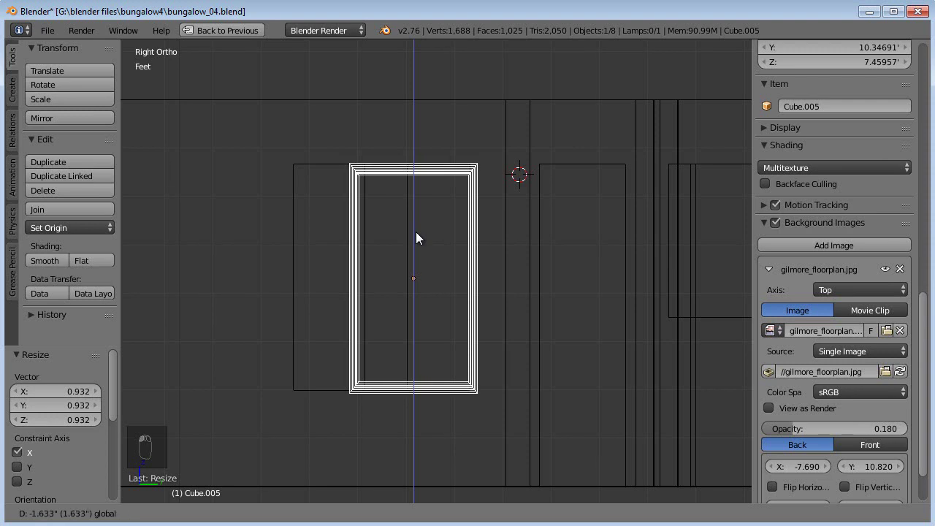
left_click(416, 231)
Step: Select the bedroom's front window frame and move it -1.26" along Z in front view
scroll(251, 333, "down", 3)
middle_click_drag(126, 325, 487, 271, "shift")
right_click(488, 271)
key("KP_1")
scroll(426, 288, "up", 5)
key("g")
key("z")
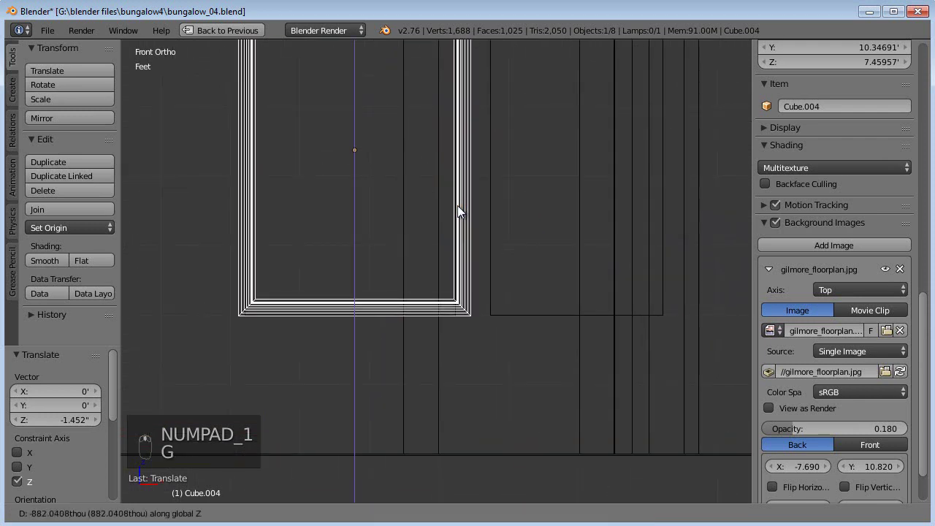
left_click(462, 212)
Step: Examine how the bedroom's front and side window frames fit their openings from outside the house
scroll(539, 307, "down", 3)
middle_click_drag(539, 302, 341, 296, "shift")
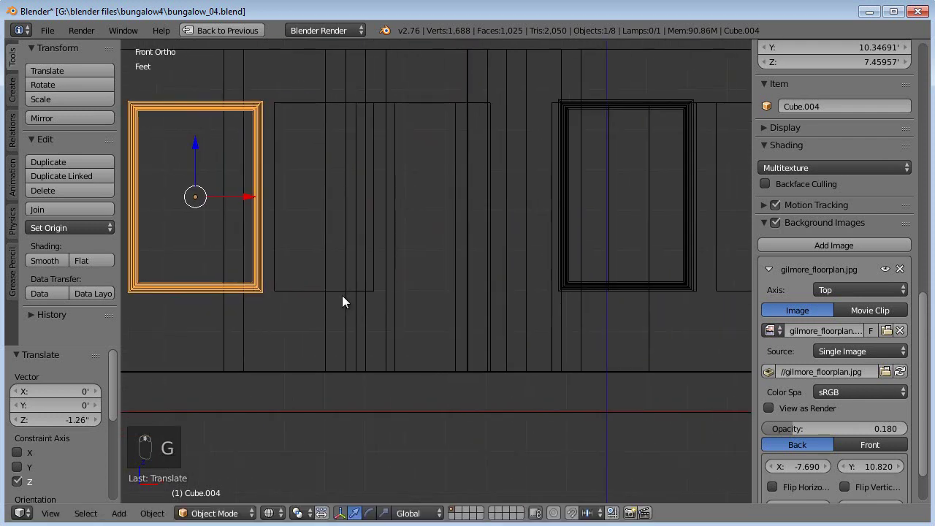
scroll(263, 303, "down", 3)
key("z")
middle_click_drag(265, 309, 461, 353)
key("a")
scroll(369, 330, "down", 2)
key("KP_7")
scroll(453, 351, "up", 5)
right_click(486, 418)
middle_click_drag(505, 381, 447, 367)
middle_click_drag(633, 340, 584, 333)
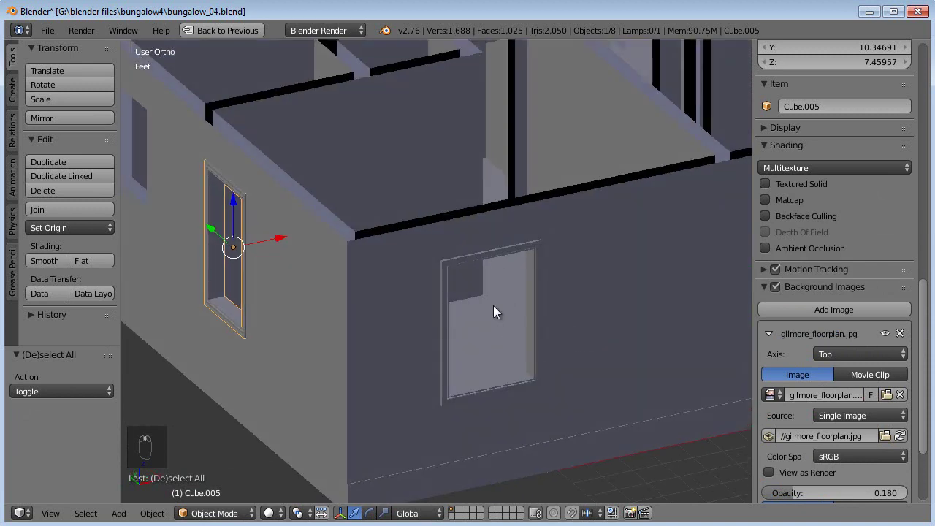
middle_click_drag(441, 307, 605, 289)
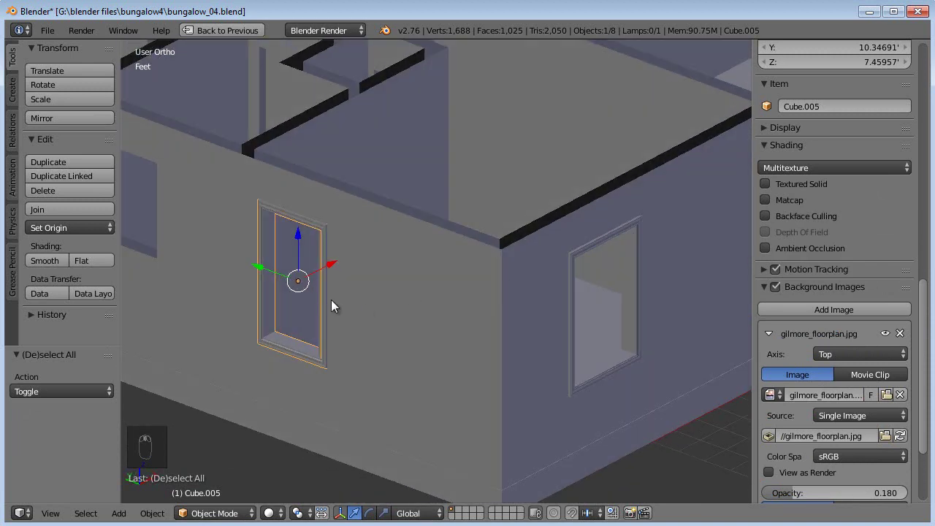
middle_click_drag(310, 305, 348, 305)
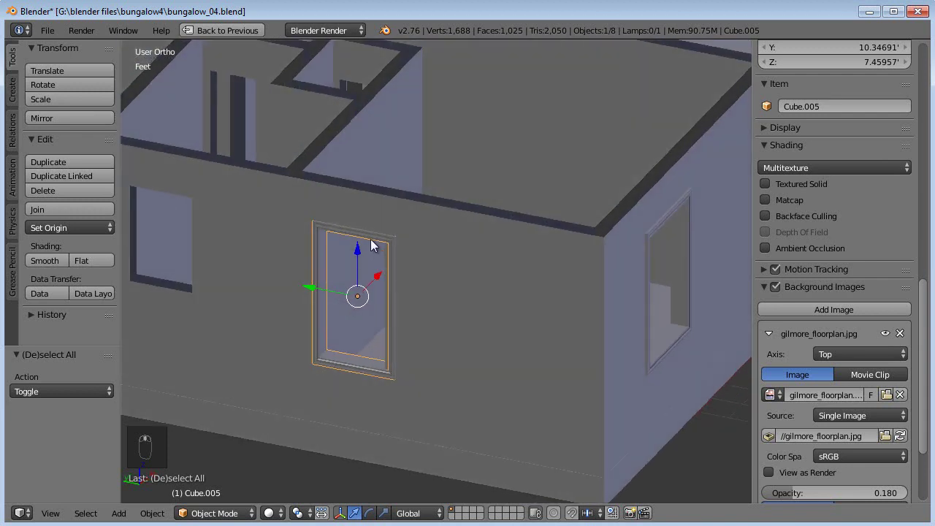
Step: Select the side window frame and add a plane to its linked mesh in Edit Mode
right_click(402, 280)
right_click(388, 231)
key("Tab")
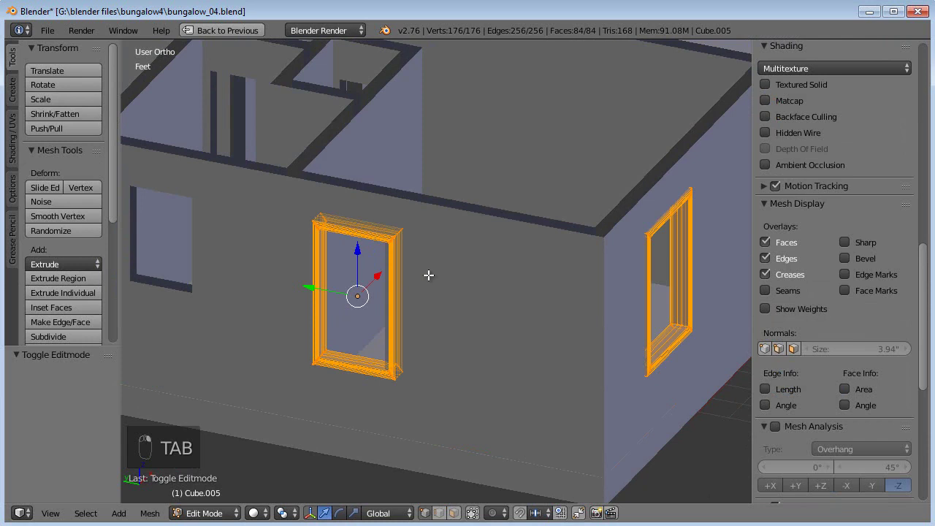
key("a")
key("a")
key("shift+a")
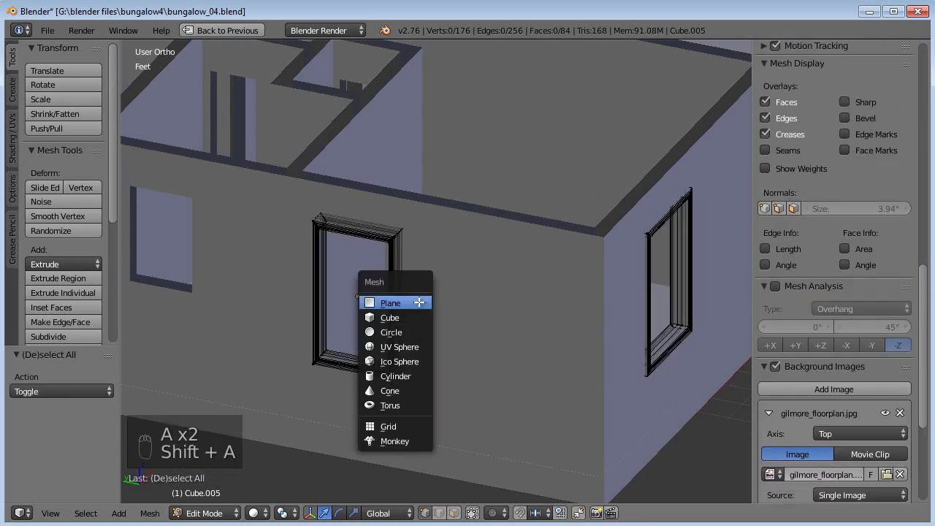
left_click(419, 301)
key("g")
right_click(467, 315)
Step: Try to delete the added plane from the linked frame mesh using the edge loop option
scroll(475, 310, "down", 7)
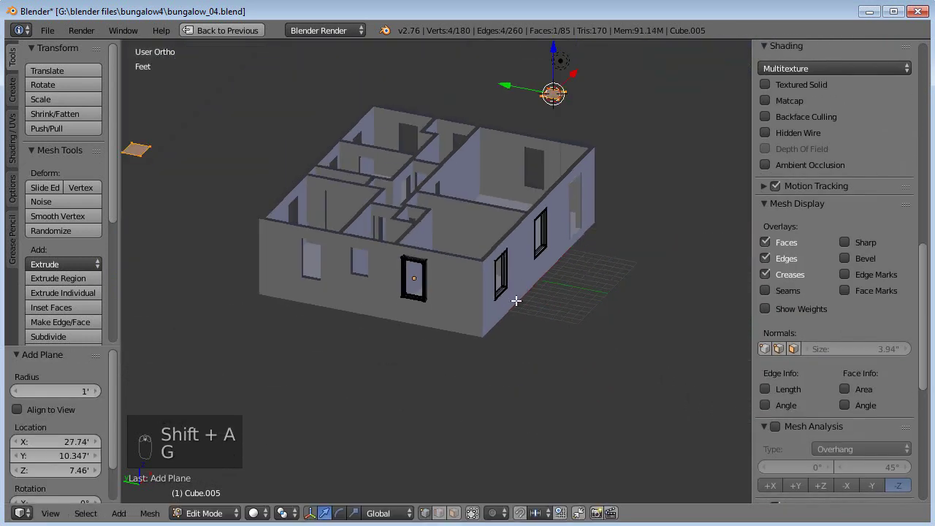
middle_click_drag(618, 176, 578, 226)
key("g")
left_click(580, 289)
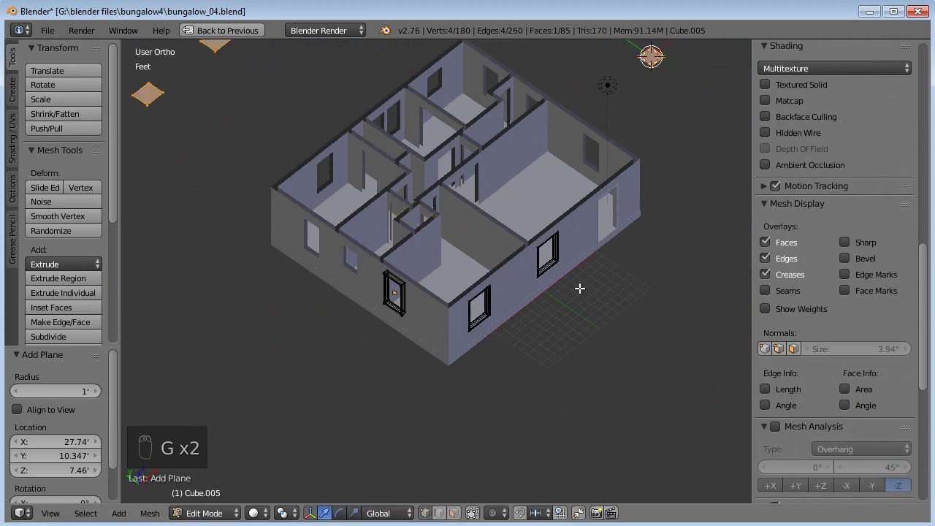
key("Delete")
left_click(544, 293)
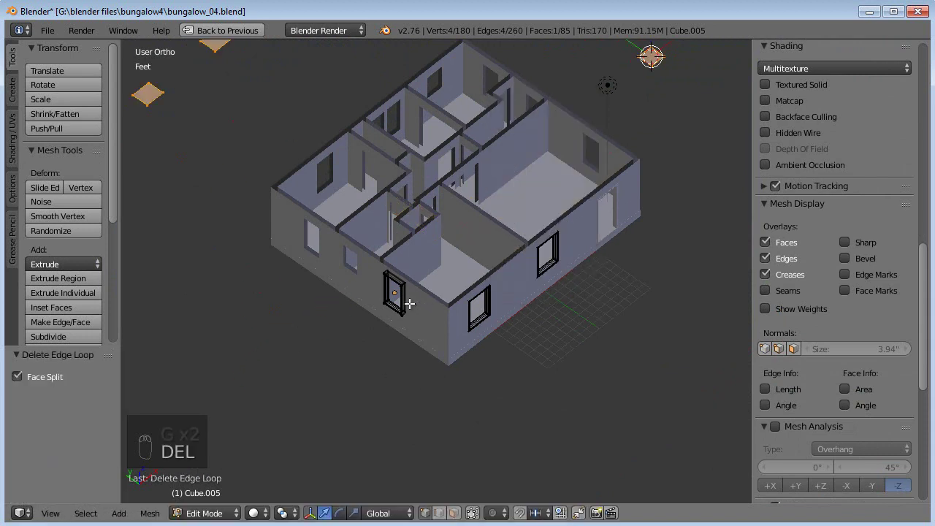
Step: In top view, select only the window frame geometry and snap the 3D cursor to it
key("KP_7")
key("a")
key("a")
key("b")
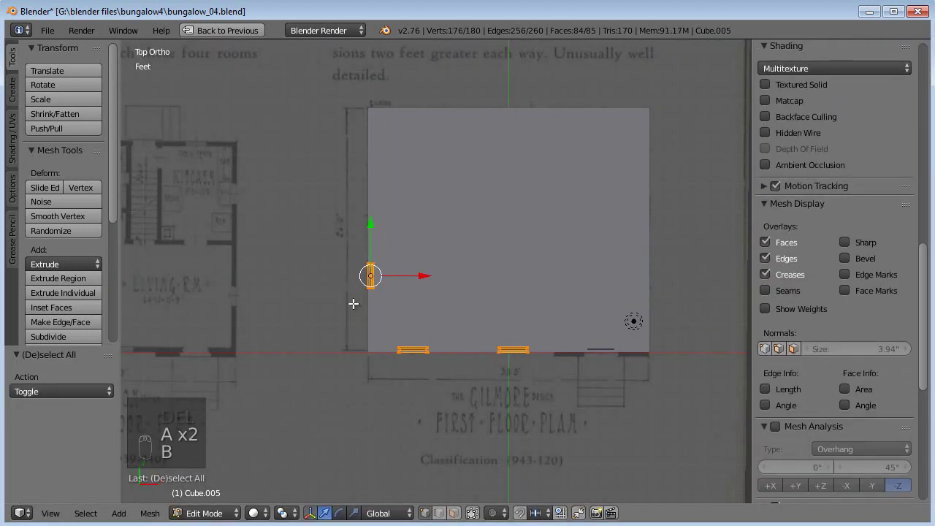
key("shift+s")
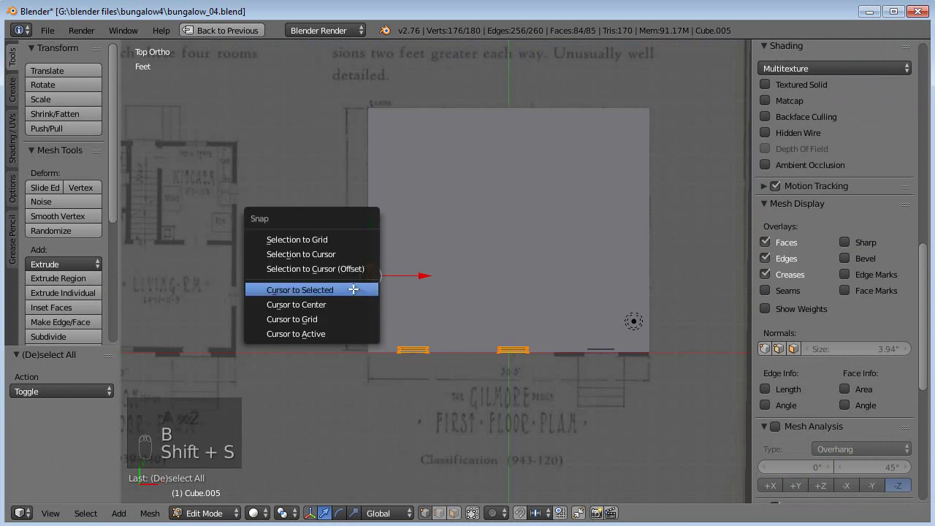
left_click(356, 290)
Step: Add a plane at the 3D cursor and move it toward the near side of the side window frame
scroll(331, 340, "up", 1)
middle_click_drag(300, 460, 407, 368)
scroll(402, 409, "up", 4)
key("a")
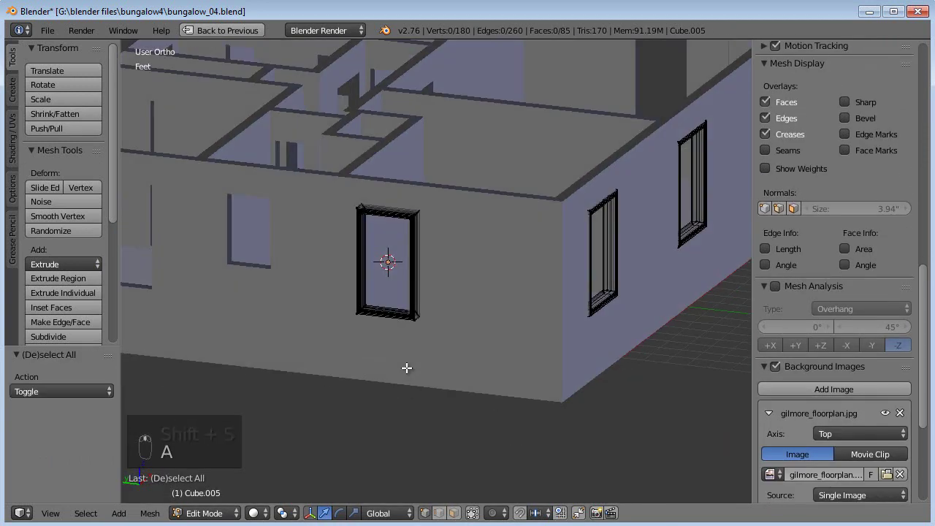
key("shift+a")
left_click(407, 367)
key("g")
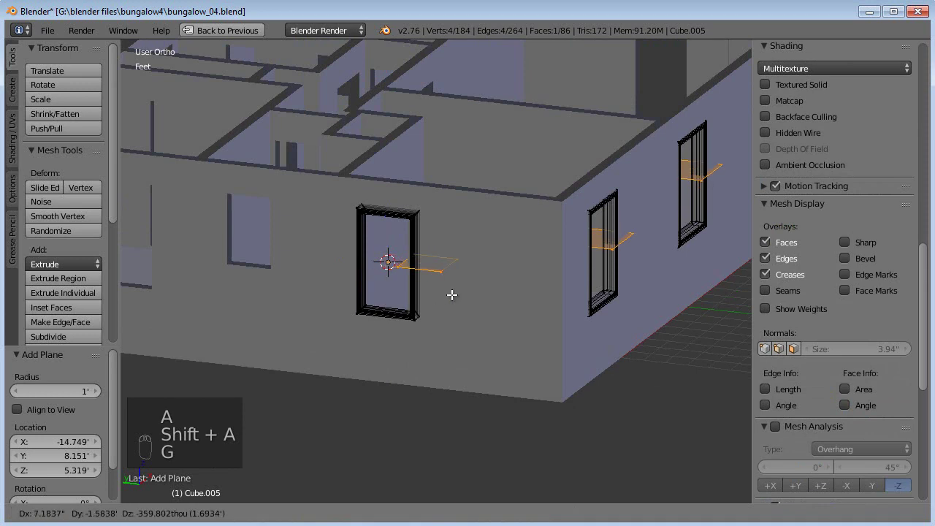
left_click(451, 294)
Step: Rotate the plane 90° about Y, place it beside the window frame as a shutter and scale it 2.380 along Z
key("r")
key("x")
type("y")
type("90")
key("Return")
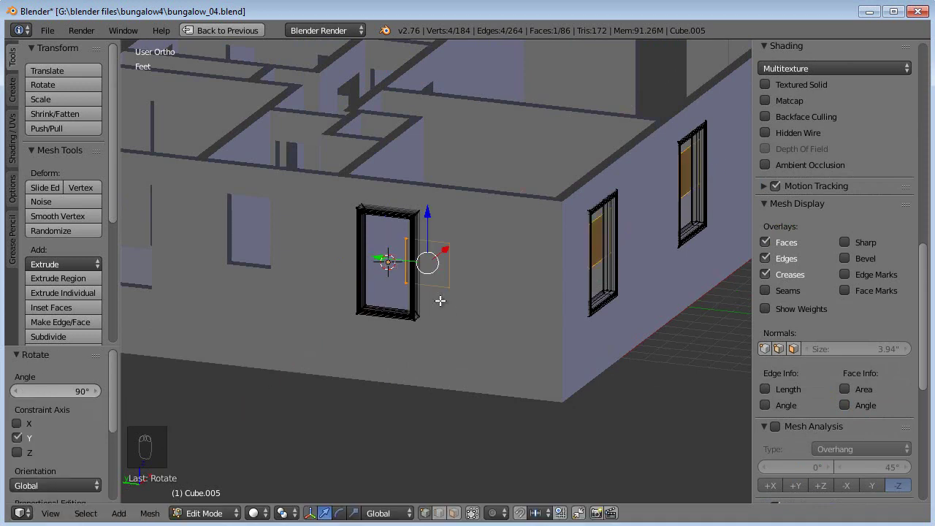
left_click_drag(388, 258, 406, 261)
left_click_drag(467, 252, 461, 259)
left_click(470, 225)
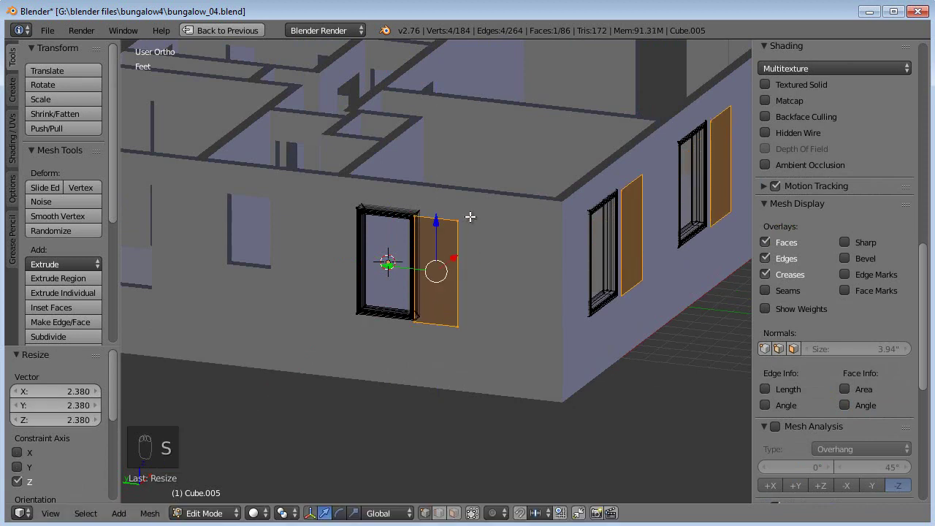
Step: Examine in Object Mode how the shutter plane repeats on the linked window frames, then reopen the mesh for editing
key("Tab")
scroll(497, 280, "down", 5)
middle_click_drag(498, 280, 589, 252)
scroll(488, 294, "up", 3)
middle_click_drag(485, 301, 471, 336, "shift")
key("Tab")
scroll(444, 348, "up", 3)
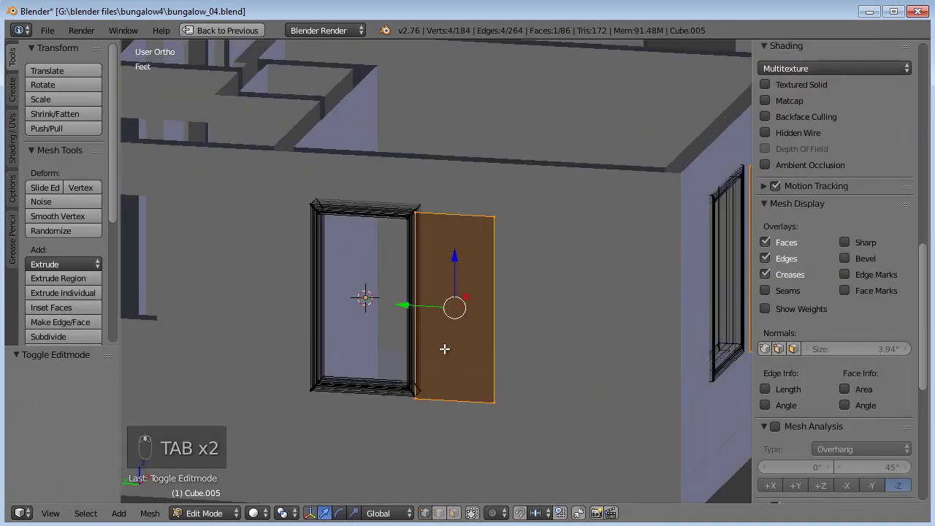
Step: Delete the shutter plane from the linked frame mesh and return to Object Mode
key("Delete")
left_click(445, 346)
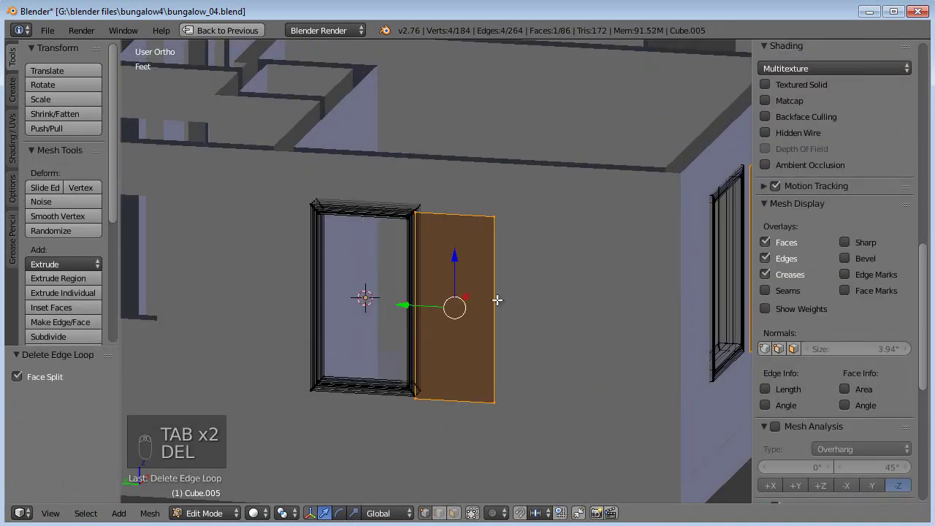
key("Delete")
left_click(468, 126)
key("Tab")
Step: Scale the side window frame to 0.923 along Y and nudge it along Y to center it in its opening
mouse_move(401, 341)
middle_mouse_down()
mouse_move(423, 340)
mouse_move(502, 376)
mouse_move(405, 336)
middle_mouse_up()
scroll(404, 368, "up", 1)
scroll(406, 375, "up", 2)
key("s")
right_click(546, 338)
key("s")
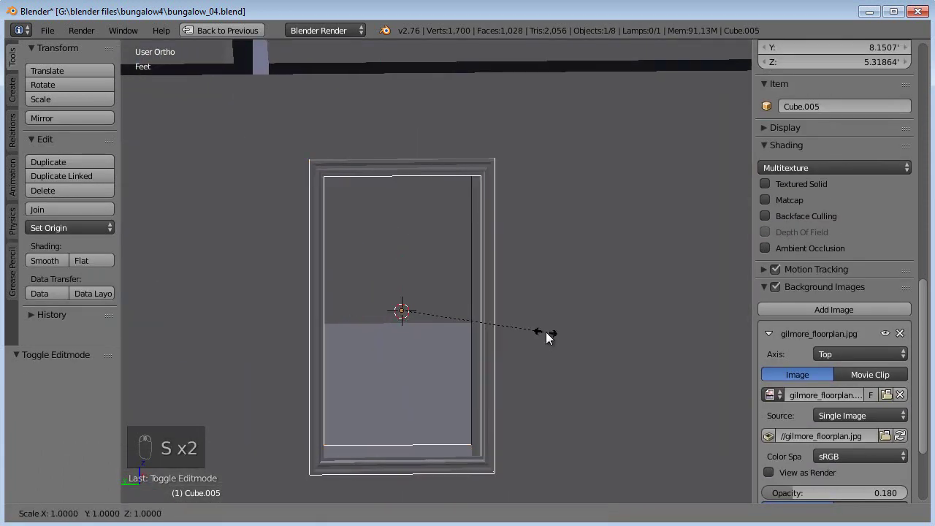
left_click(536, 330)
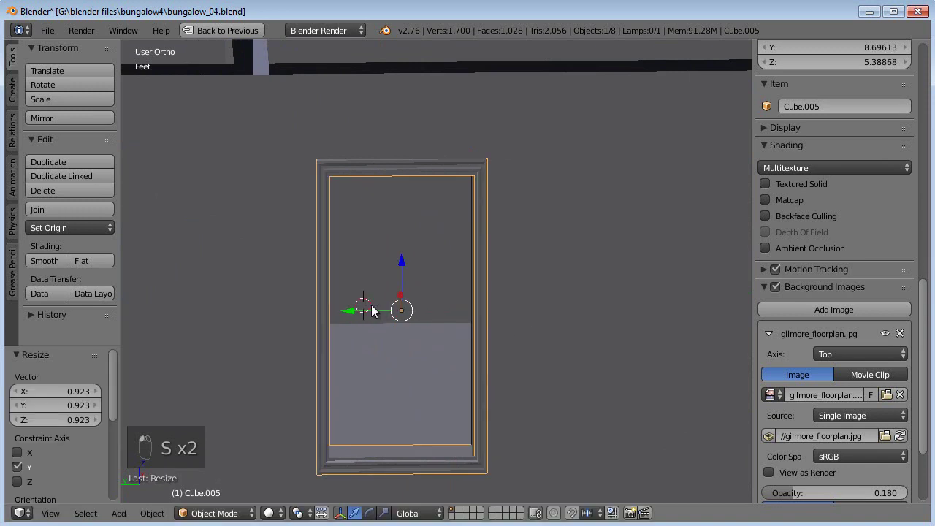
mouse_move(350, 309)
left_mouse_down()
mouse_move(367, 310)
mouse_move(345, 310)
left_mouse_up()
Step: Make a linked duplicate of the side window frame and shift it along Y toward the back bedroom's side opening
key("a")
middle_click_drag(400, 314, 447, 339)
scroll(446, 347, "down", 3)
middle_click_drag(512, 289, 476, 330)
right_click(473, 335)
key("KP_7")
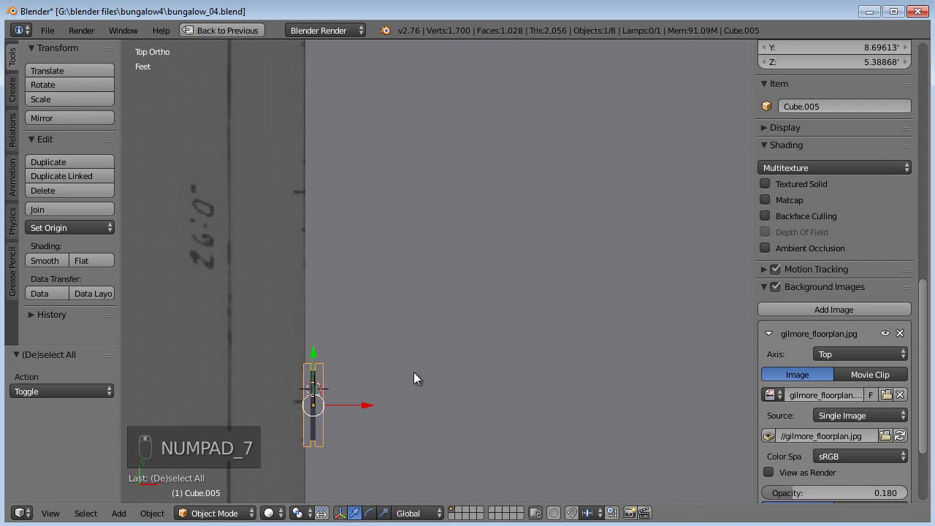
key("alt+d")
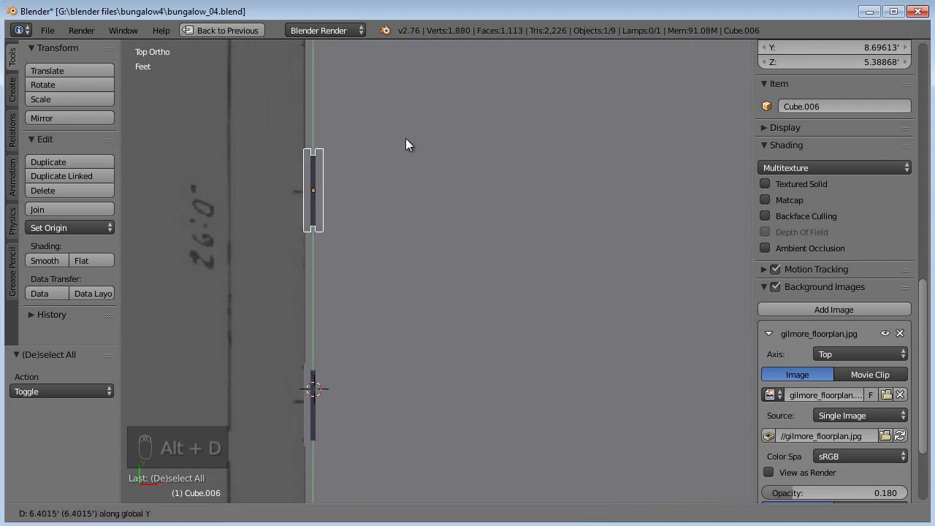
left_click(414, 116)
Step: Move the linked frame copy 4.246' along Y to the bedroom's side opening
key("z")
middle_click_drag(426, 258, 411, 471, "shift")
left_click_drag(322, 335, 355, 204)
scroll(358, 230, "up", 3)
scroll(424, 296, "left", 2, "ctrl")
key("ctrl+KP_3")
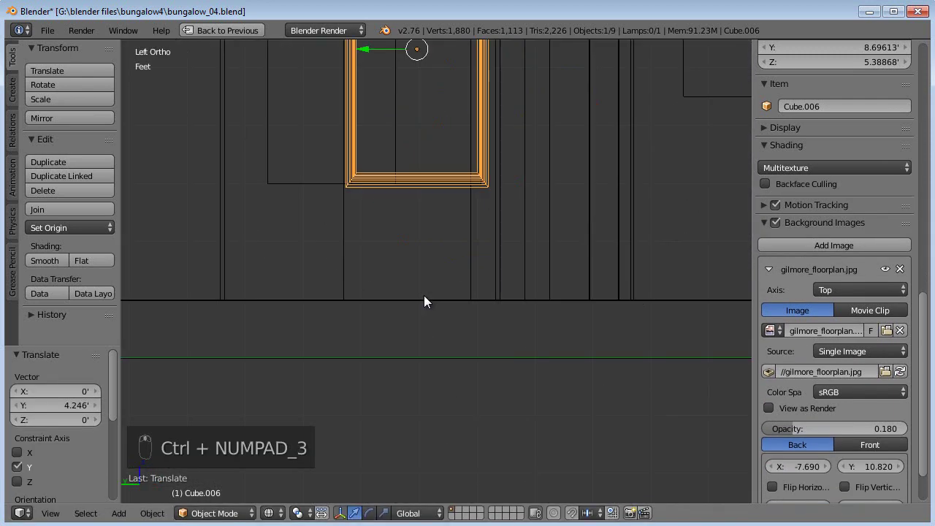
Step: Nudge the copied frame 165.767 thou along Y to center it in the bedroom's side opening
middle_click_drag(419, 293, 422, 428, "shift")
middle_click_drag(471, 213, 469, 315, "shift")
key("z")
scroll(452, 309, "up", 1)
middle_click_drag(450, 362, 450, 338)
left_click_drag(389, 267, 387, 268)
Step: Make a linked duplicate of the bedroom side frame, offset -5.099' along Y for the bath opening
scroll(535, 300, "down", 3)
middle_click_drag(535, 301, 530, 280)
key("KP_7")
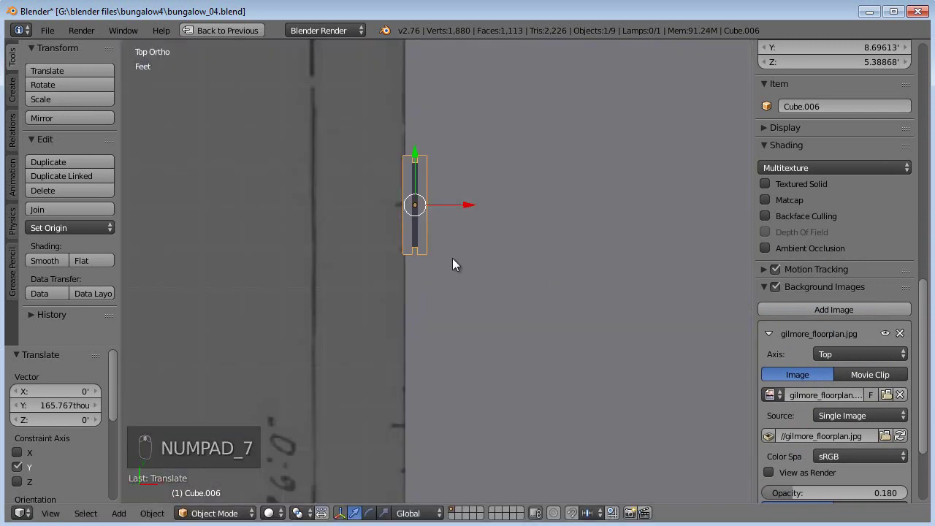
key("alt+d")
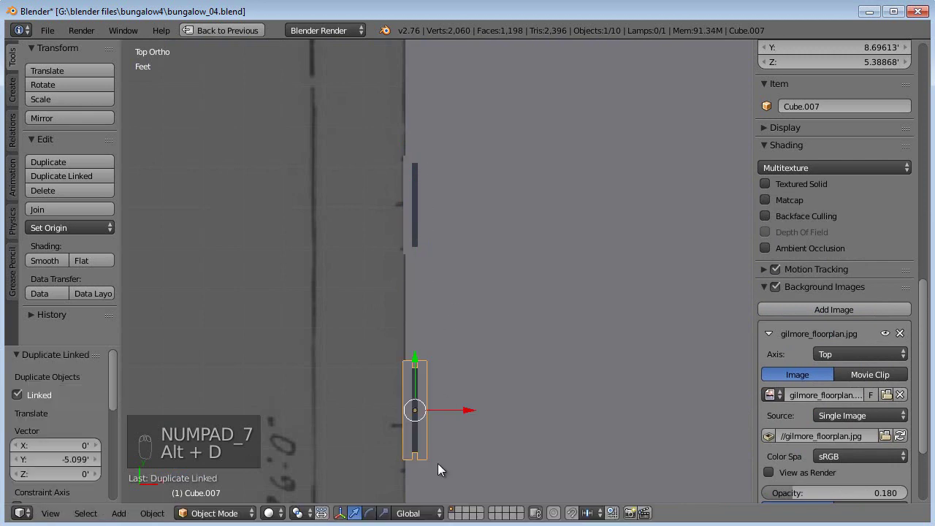
left_click(439, 463)
Step: Shift the bath window frame -4.83" along Y to line it up with its opening
key("z")
middle_click_drag(475, 415, 447, 254, "shift")
scroll(444, 250, "up", 4)
left_click_drag(390, 174, 390, 205)
Step: Scale the bath window frame narrower along Y and shift it -605.996 thou along Y to fit the opening's width
mouse_move(297, 345)
middle_mouse_down("shift")
mouse_move(325, 289)
mouse_move(478, 249)
mouse_move(480, 282)
mouse_move(488, 232)
mouse_move(480, 230)
middle_mouse_up("shift")
key("z")
right_click(525, 216)
right_click(434, 375)
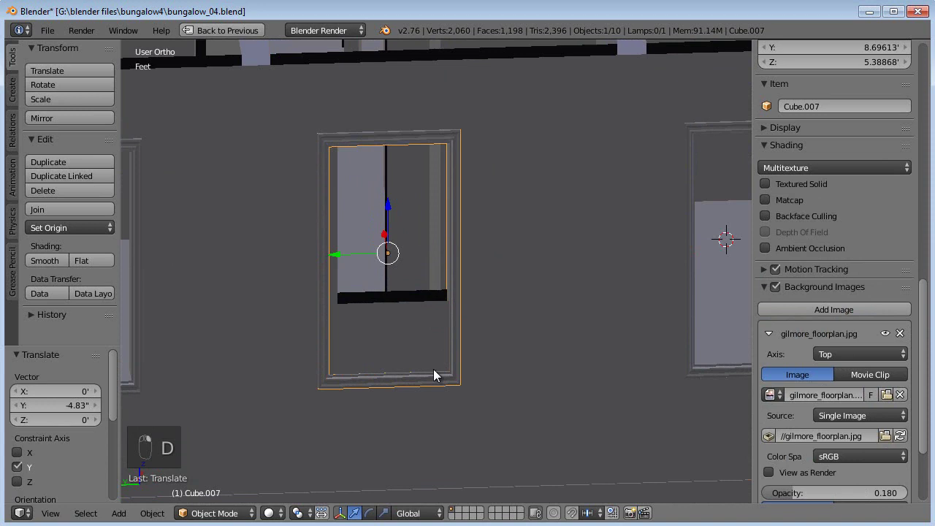
key("s")
left_click(508, 291)
left_click_drag(362, 255, 350, 249)
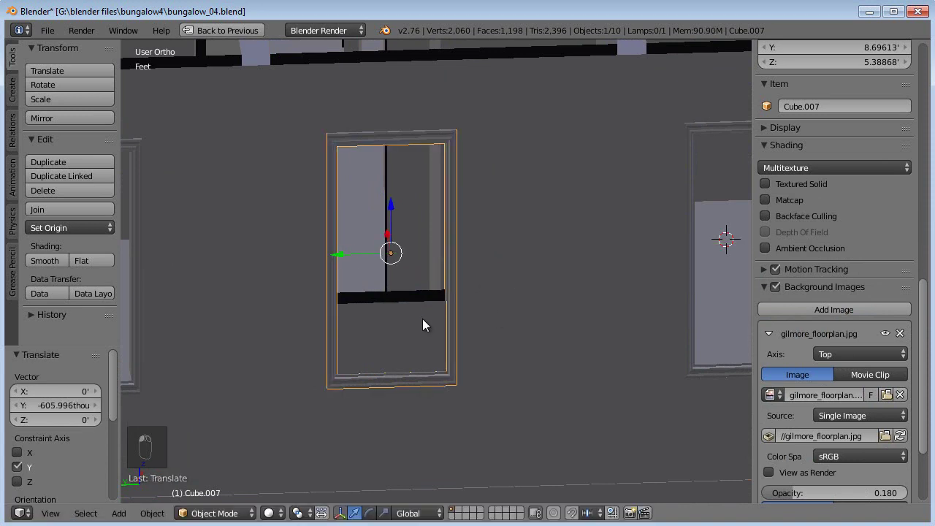
Step: Scale the bath window frame down along Z and raise it 9.173" to fit the smaller opening's height
key("s")
key("z")
left_click(401, 307)
left_click_drag(391, 212, 391, 163)
key("s")
key("z")
right_click(454, 199)
scroll(469, 226, "up", 3)
middle_click_drag(475, 240, 440, 331)
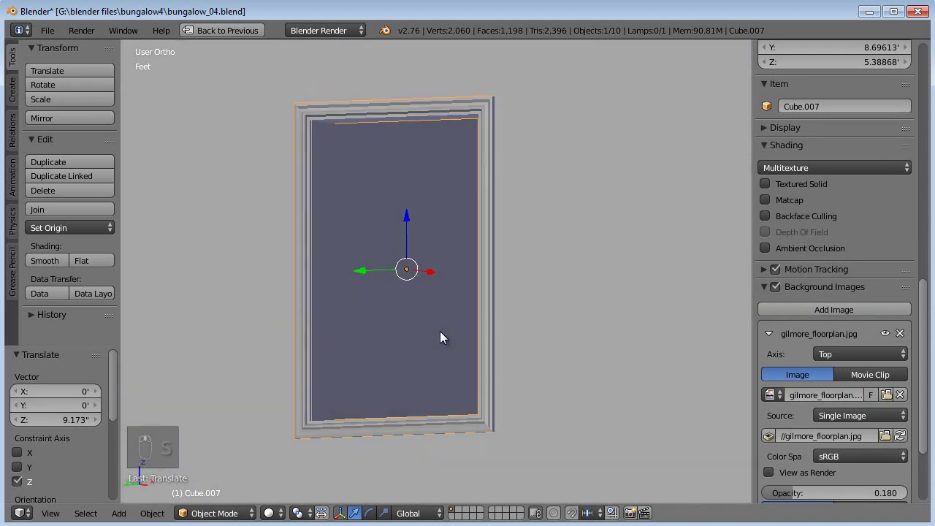
key("g")
key("z")
right_click(426, 326)
Step: Make a linked duplicate of the bedroom side frame, place it at the bedroom's back wall opening and rotate it 90°
scroll(432, 327, "down", 4)
key("a")
middle_click_drag(432, 321, 632, 401)
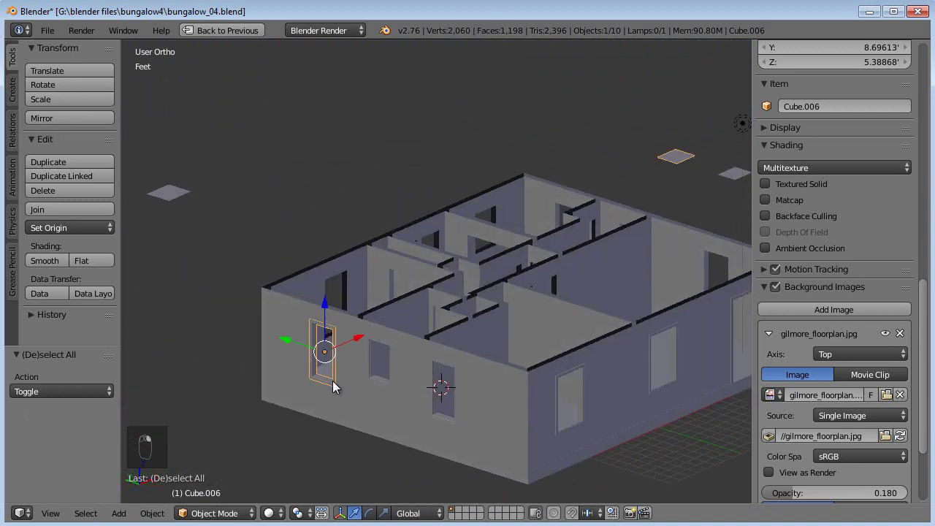
key("KP_7")
key("z")
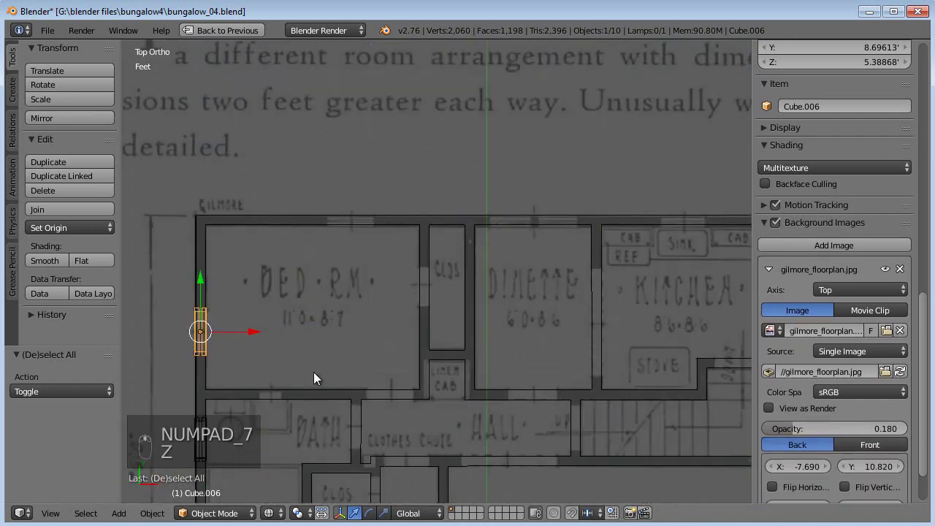
middle_click_drag(327, 377, 376, 389, "shift")
key("alt+d")
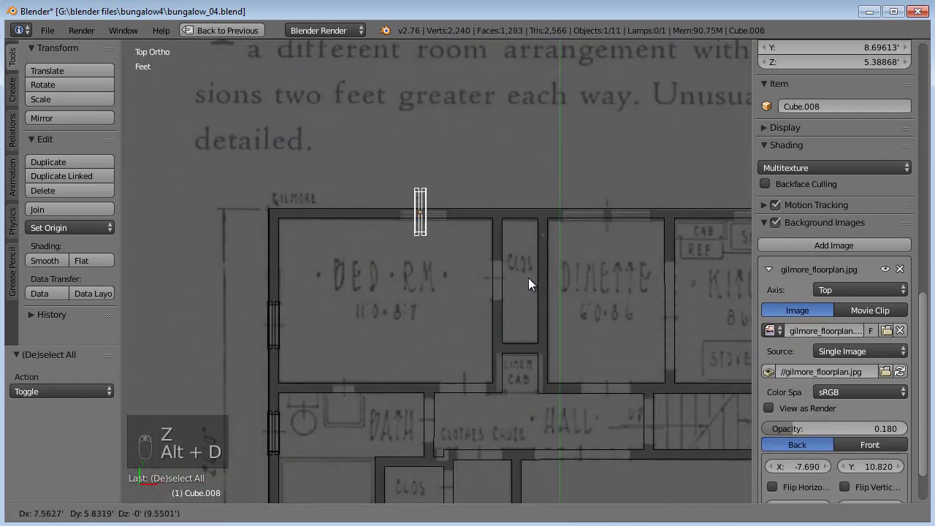
left_click(528, 278)
type("r90")
key("Return")
Step: Move the rotated frame 1.512" along X and -1.008" along Y, then nudge it about 380 thou along X to center it
scroll(585, 256, "up", 3)
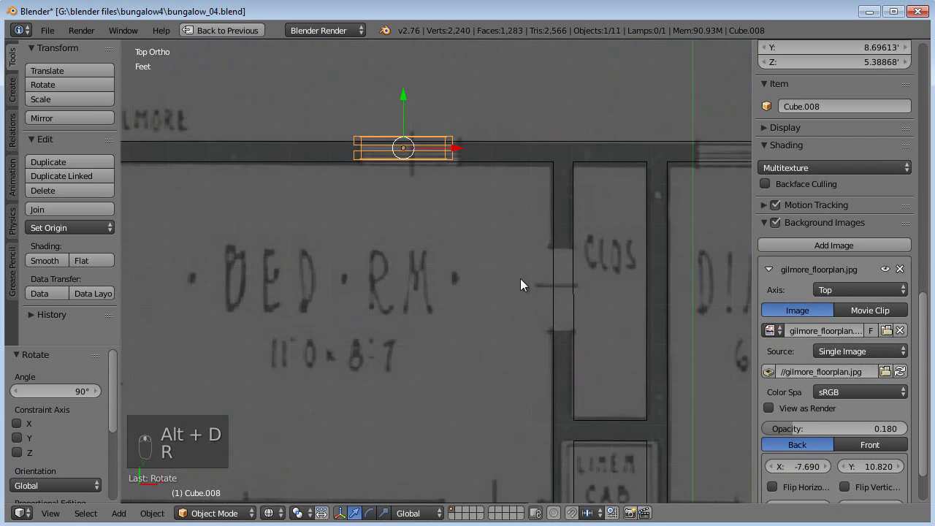
scroll(448, 299, "up", 3)
scroll(435, 303, "up", 2, "shift")
key("g")
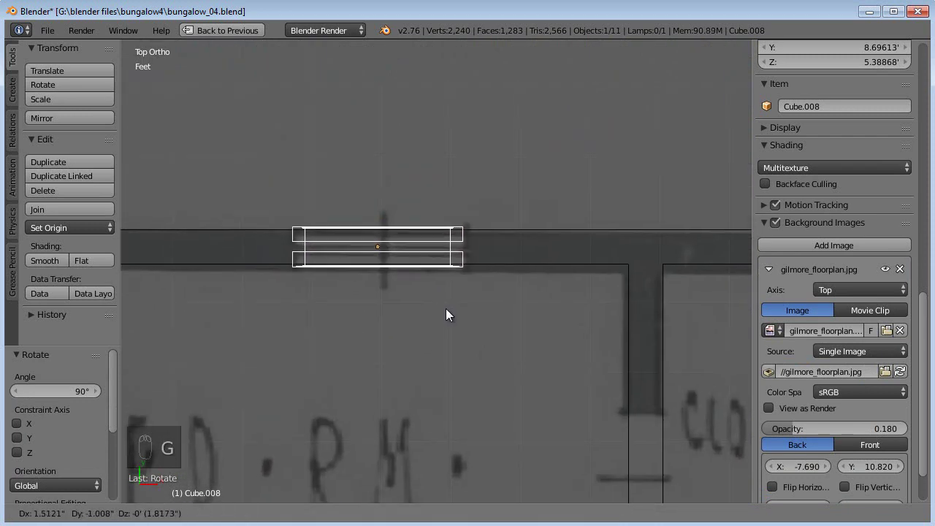
left_click(446, 310)
middle_click_drag(420, 327, 401, 314)
key("z")
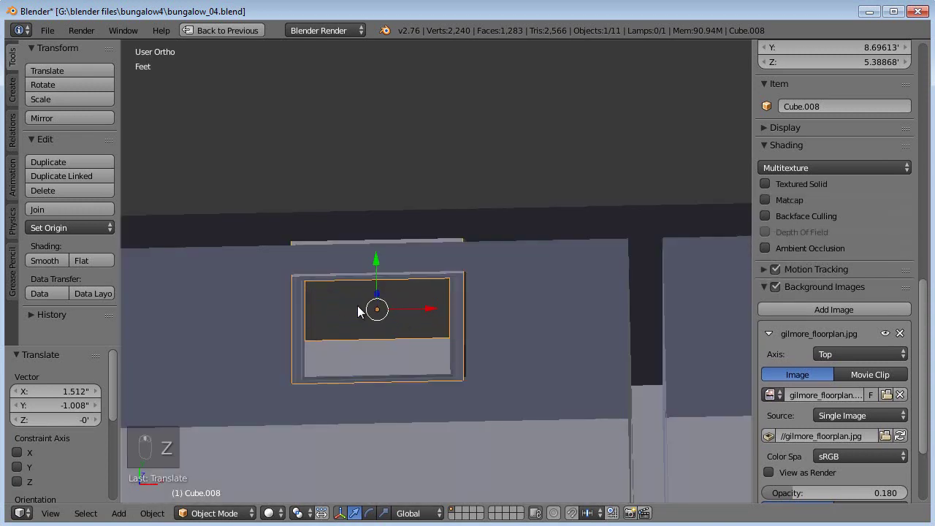
key("g")
key("x")
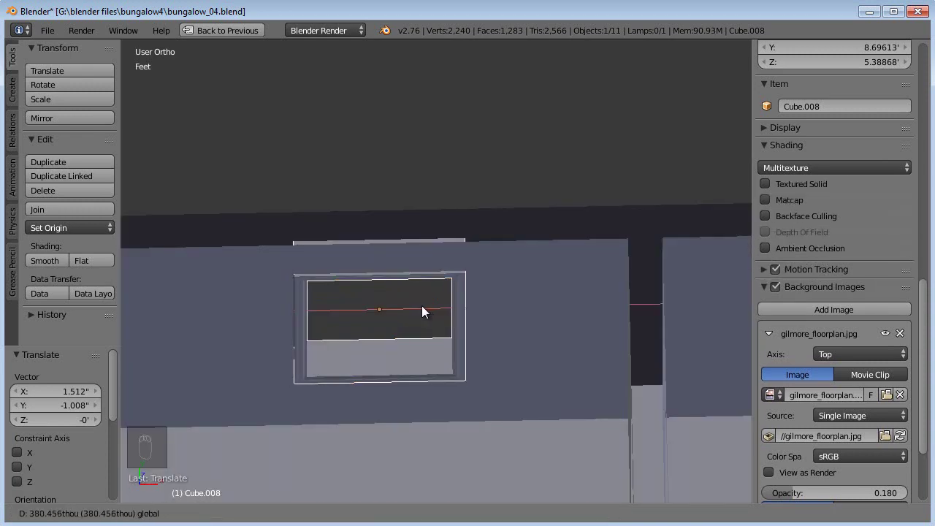
left_click(420, 313)
Step: Try replacing the back bedroom's linked frame with an independent duplicate: copy it, delete the original and move the copy into the opening
key("a")
scroll(420, 350, "down", 3)
middle_click_drag(421, 356, 461, 333)
right_click(430, 314)
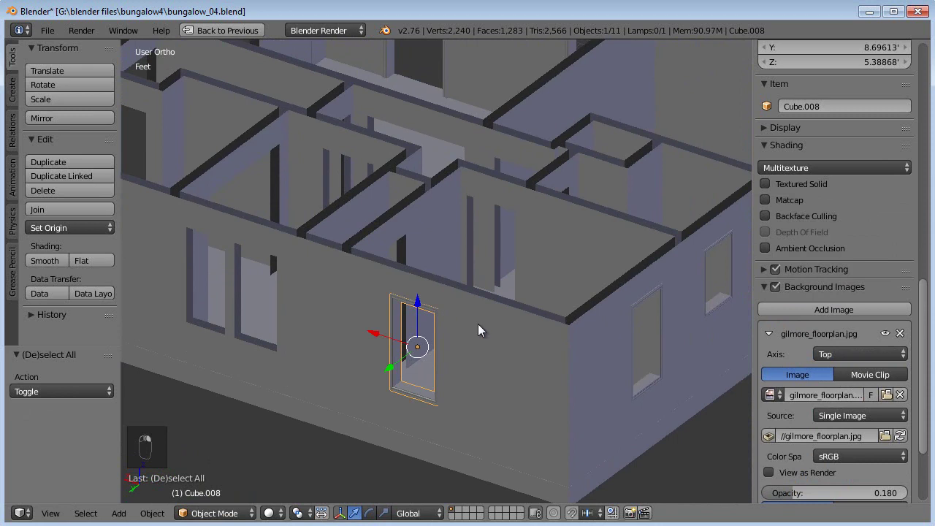
key("shift+d")
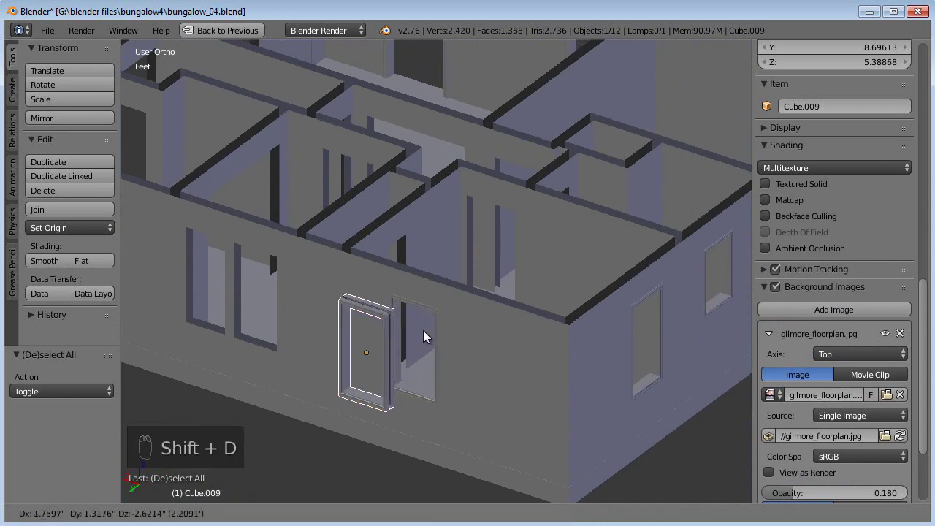
left_click(378, 343)
right_click(417, 305)
key("Delete")
left_click(417, 307)
right_click(336, 320)
key("g")
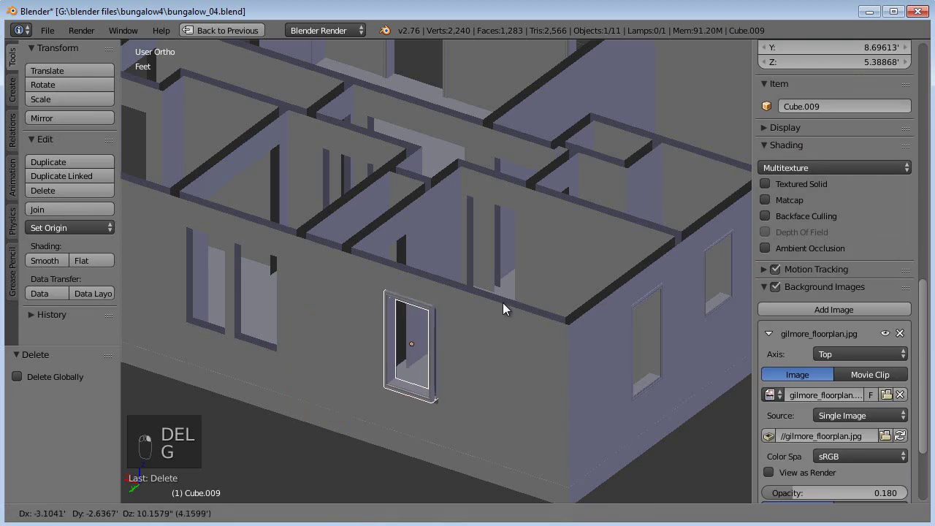
left_click(503, 303)
Step: Open the duplicate frame's mesh in Edit Mode, try moving an upper corner vertex and return to Object Mode
key("Tab")
right_click(432, 314)
key("g")
right_click(424, 316)
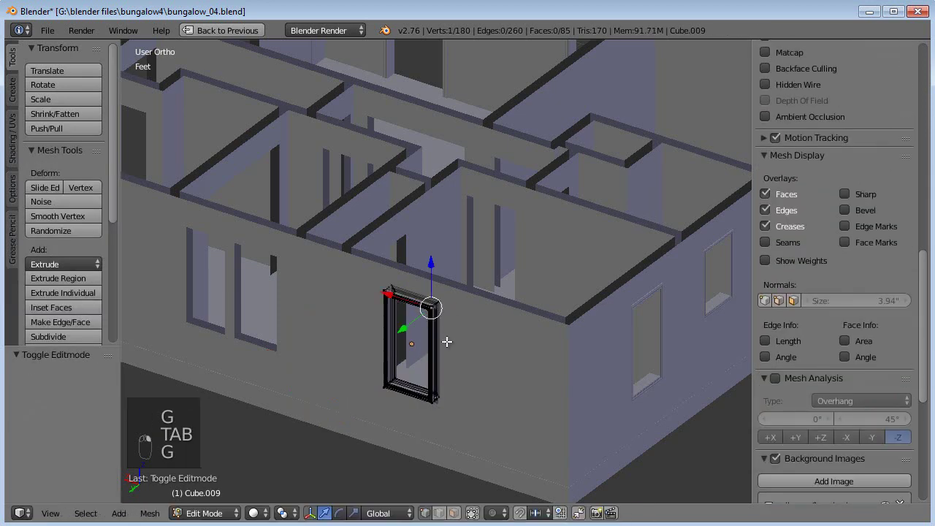
key("grave")
key("Tab")
Step: Undo the replacement of the back bedroom frame, including the deletion and the independent duplicate
key("ctrl+z")
key("ctrl+z")
key("ctrl+z")
key("ctrl+z")
key("ctrl+z")
key("ctrl+z")
key("ctrl+z")
key("ctrl+z")
key("ctrl+z")
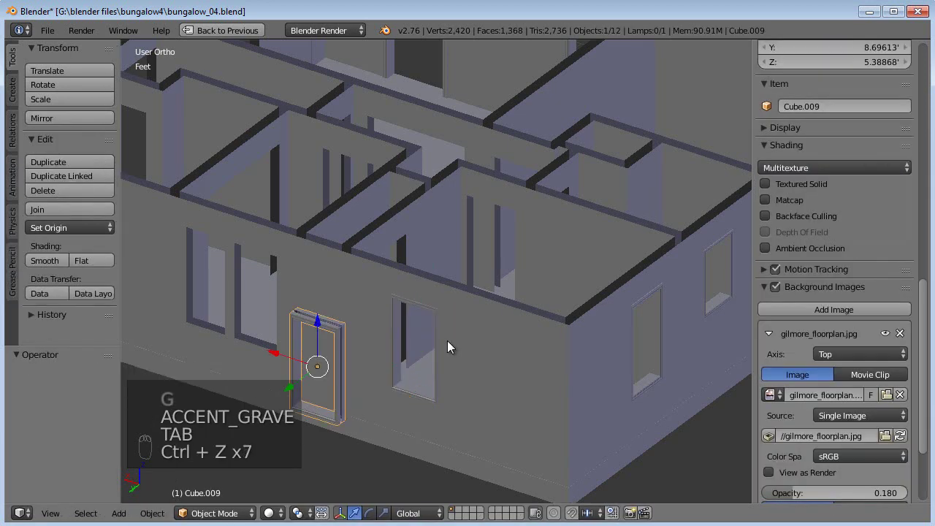
Step: Select the back bedroom's linked frame and apply Make Single User with the Object option to the selected object
right_click(415, 311)
key("g")
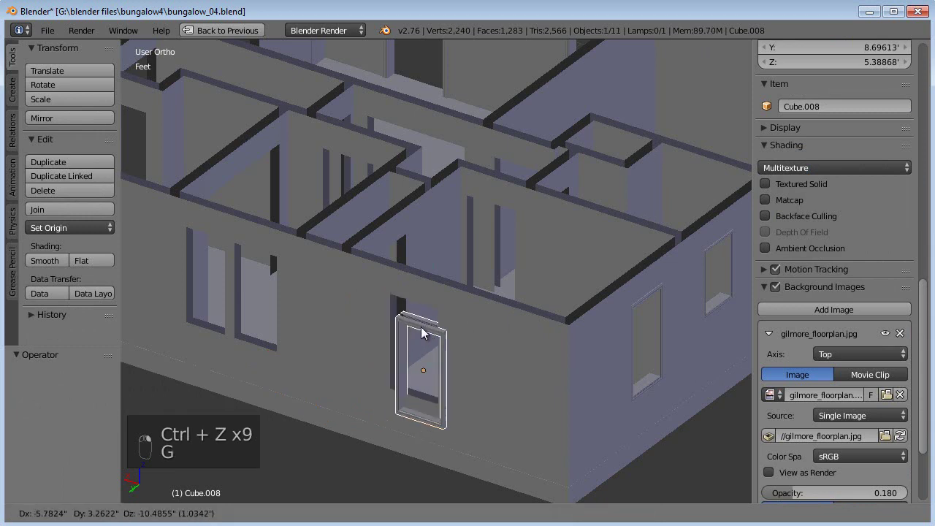
key("Tab")
key("Tab")
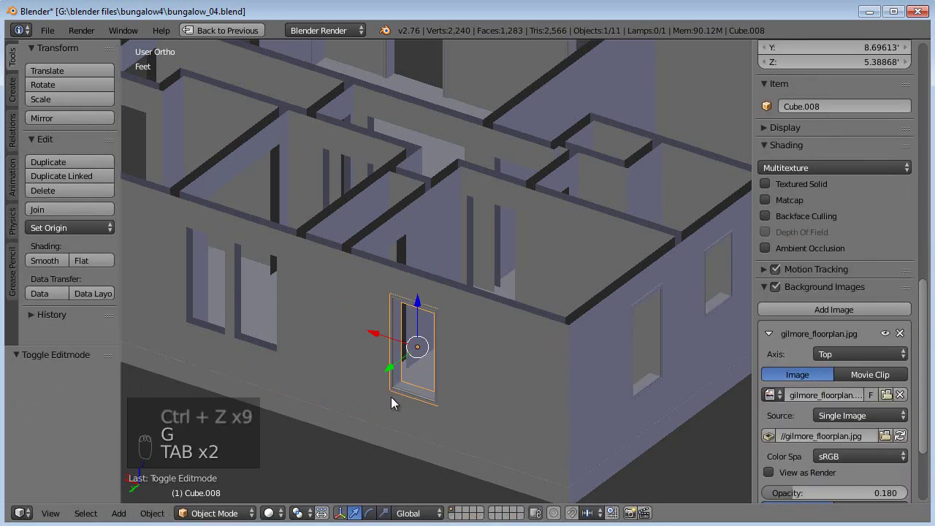
left_click(151, 513)
mouse_move(247, 285)
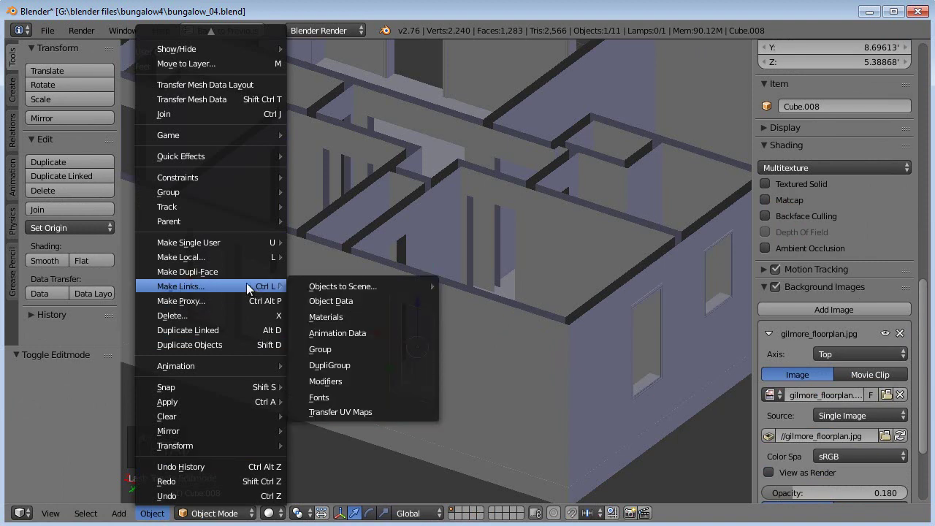
mouse_move(234, 258)
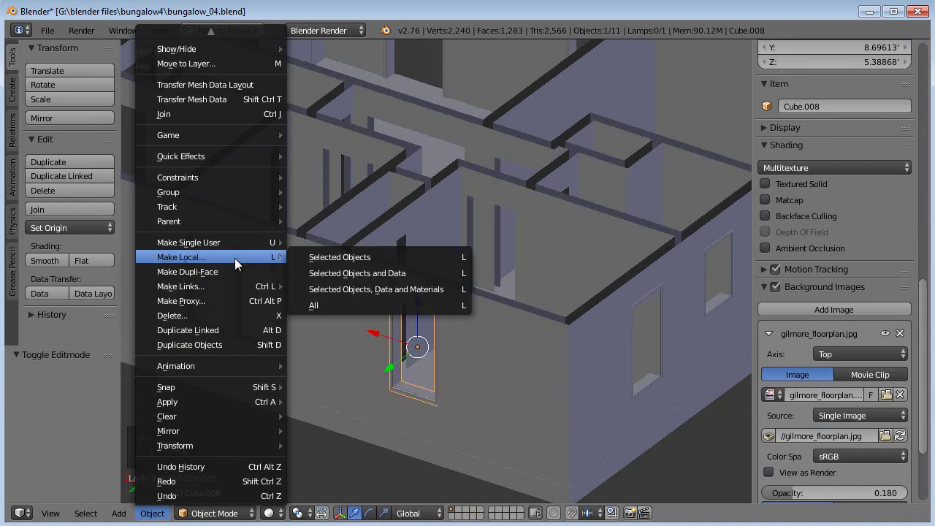
mouse_move(230, 241)
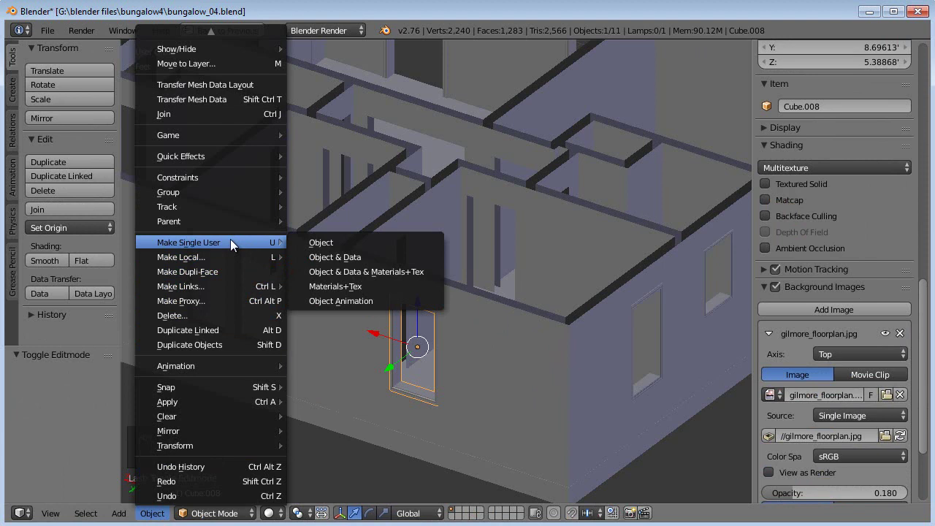
left_click(337, 242)
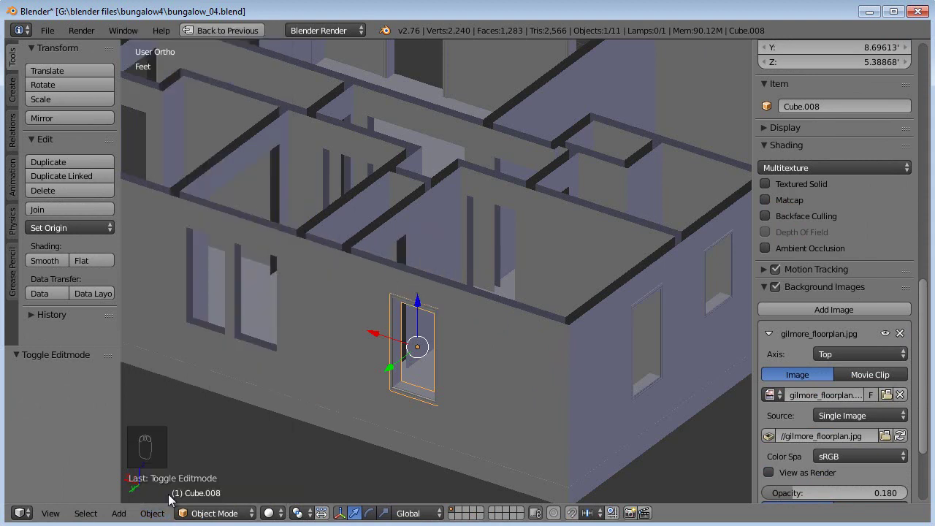
left_click(152, 513)
mouse_move(186, 244)
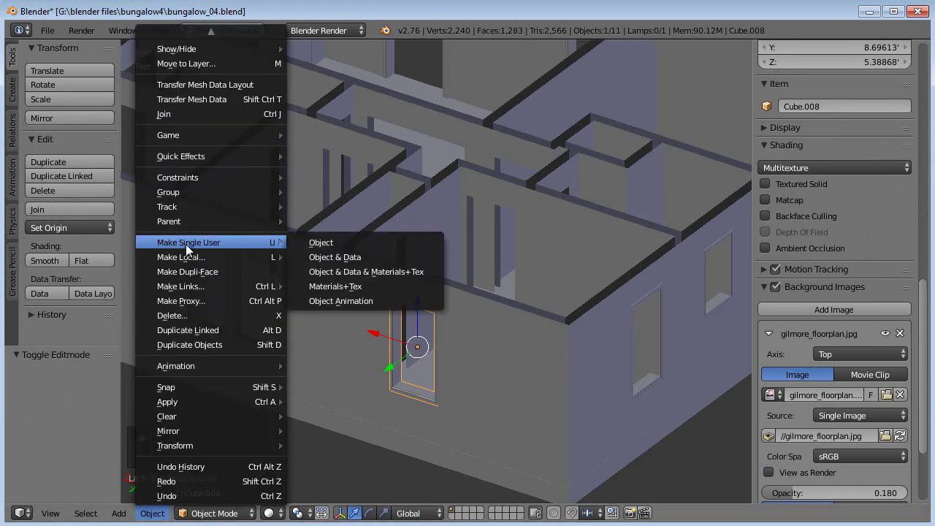
left_click(311, 237)
left_click(313, 244)
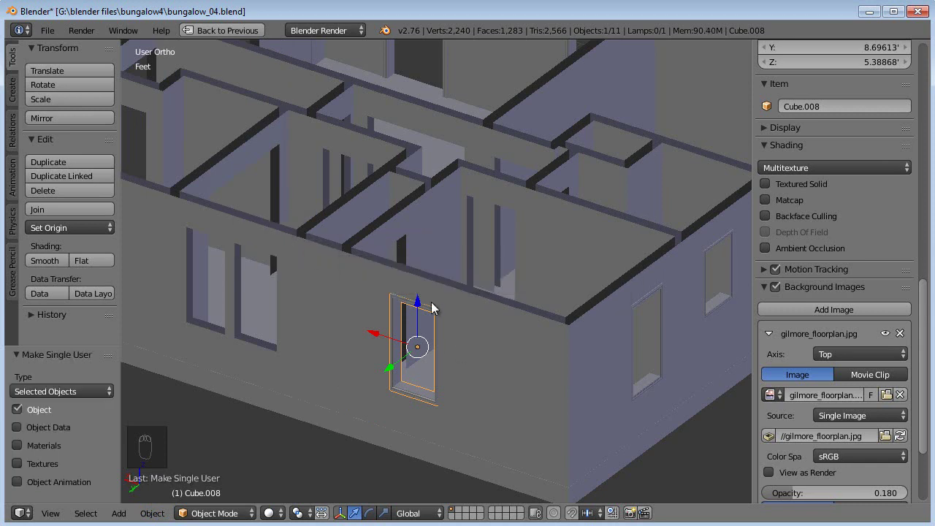
Step: Check the back bedroom frame in Edit Mode, then undo the object-only Make Single User
key("Tab")
key("Tab")
key("a")
key("a")
key("a")
middle_click_drag(443, 361, 397, 378)
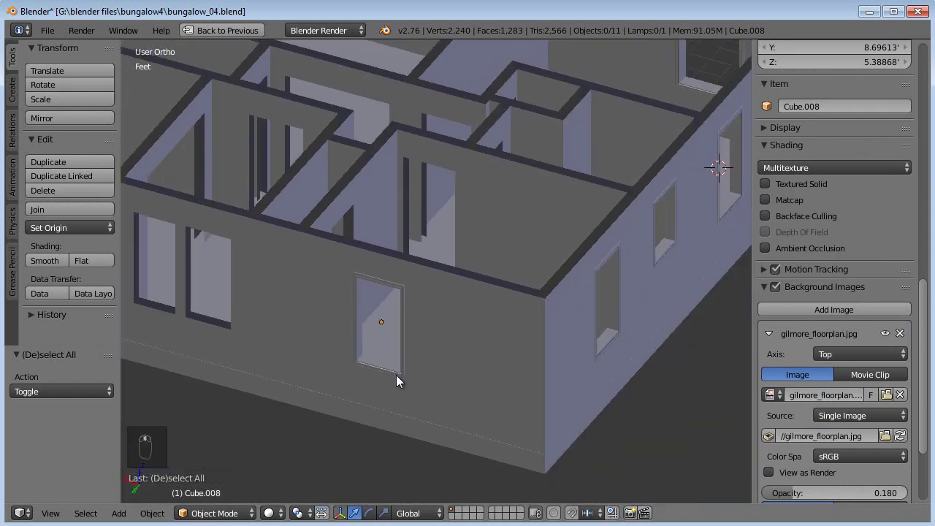
scroll(397, 376, "up", 2)
key("Tab")
key("Tab")
key("ctrl+z")
key("ctrl+z")
key("ctrl+z")
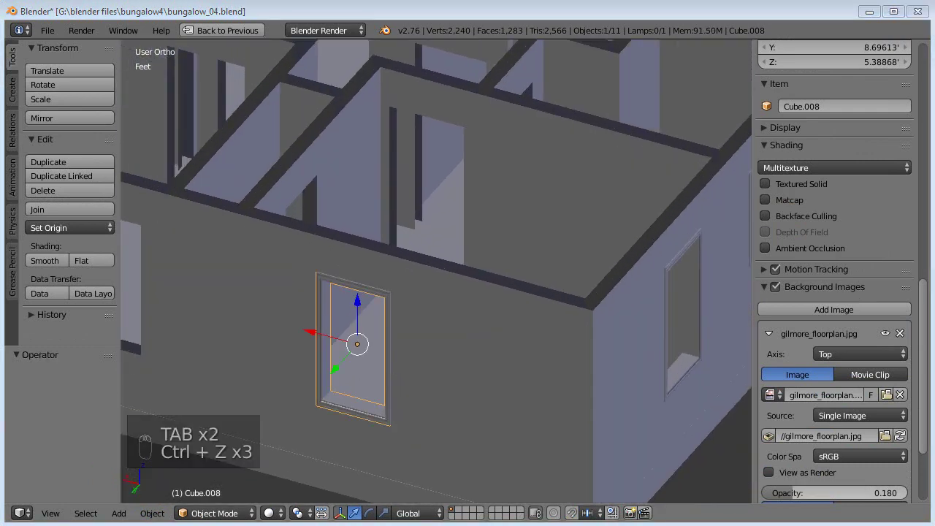
Step: Apply Make Single User with Object & Data to the selected back bedroom frame
middle_click_drag(409, 363, 438, 338)
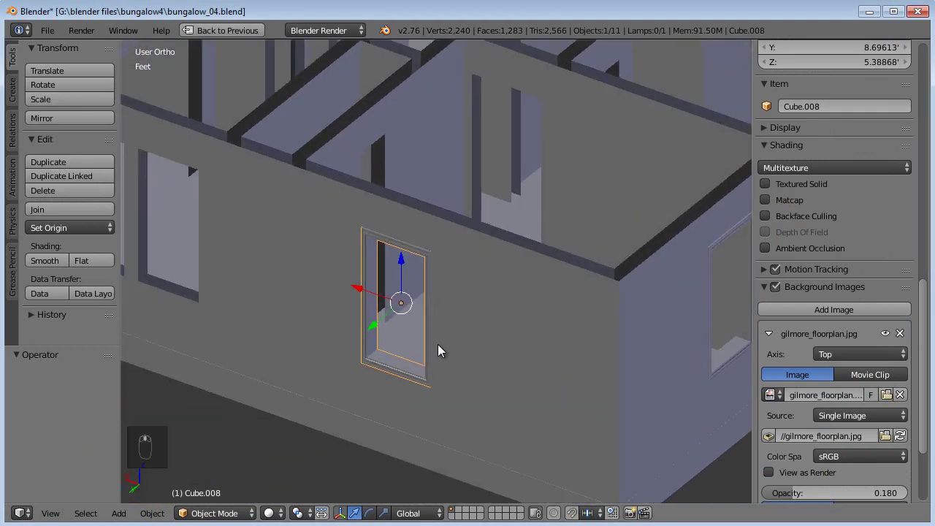
left_click(151, 514)
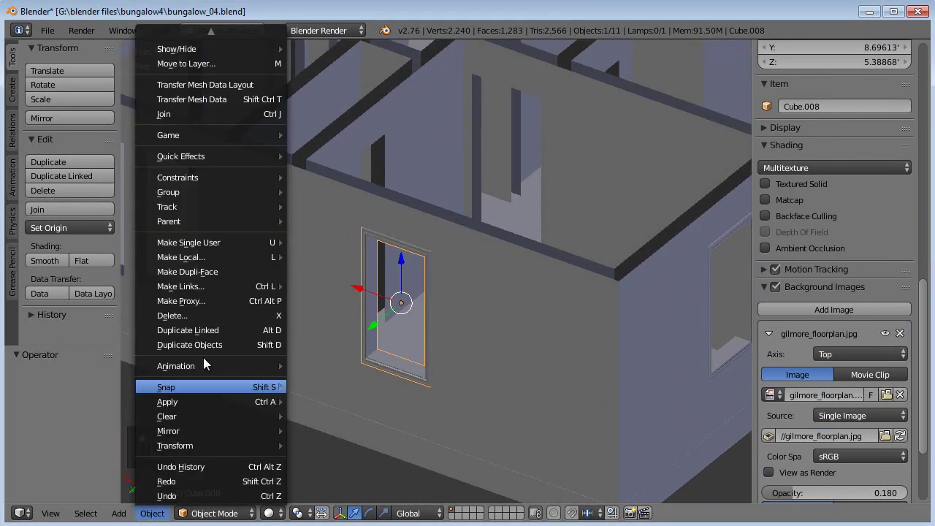
mouse_move(211, 242)
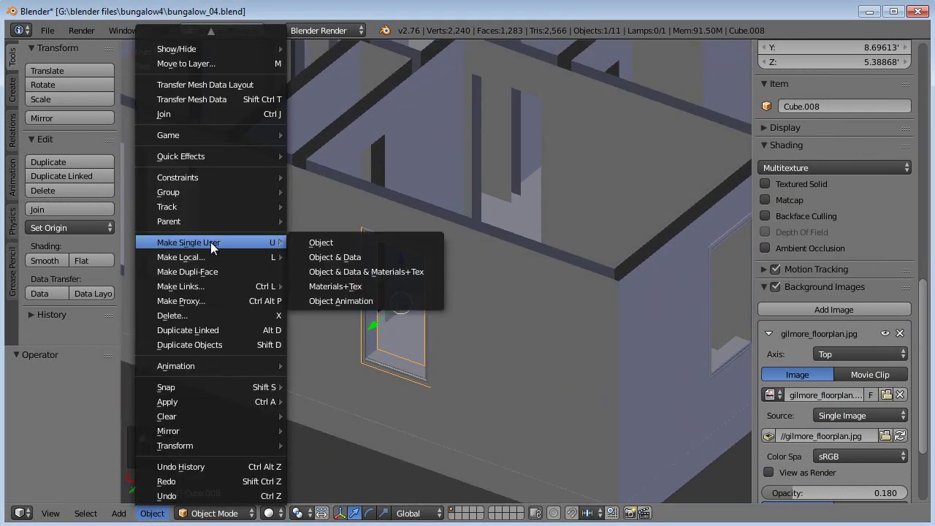
left_click(347, 260)
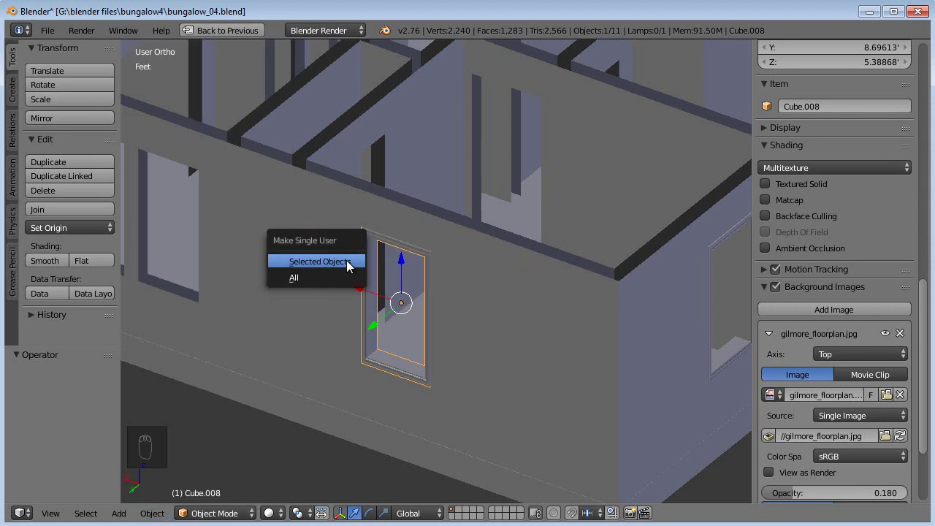
left_click(337, 266)
Step: In Edit Mode, box-select the back bedroom frame's upper corner nearest the house corner and try moving its vertices
key("Tab")
key("a")
middle_click_drag(423, 305, 296, 337, "shift")
key("a")
key("b")
left_click_drag(335, 263, 296, 306)
key("g")
right_click(283, 312)
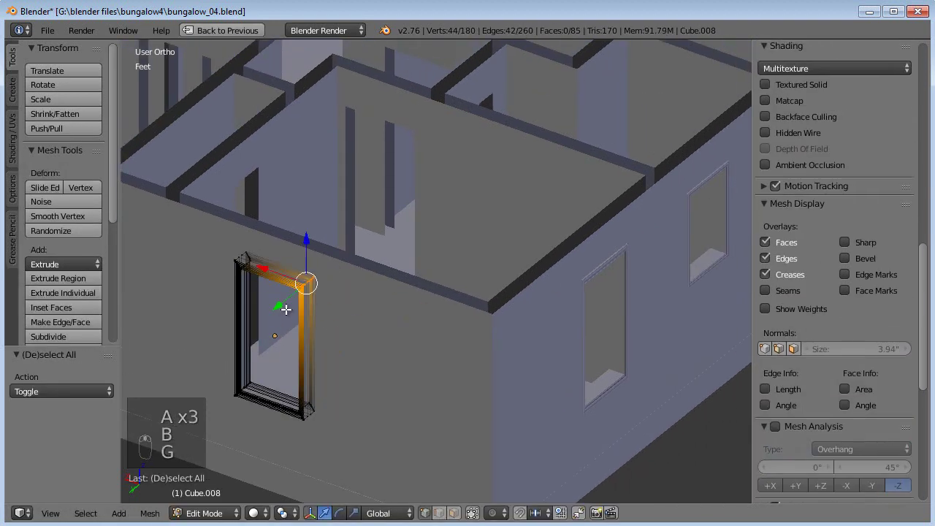
Step: Undo the corner move and the Make Single User on the back bedroom frame, and check the linked frames in Edit Mode
key("Tab")
key("ctrl+z")
key("ctrl+z")
key("ctrl+z")
key("ctrl+z")
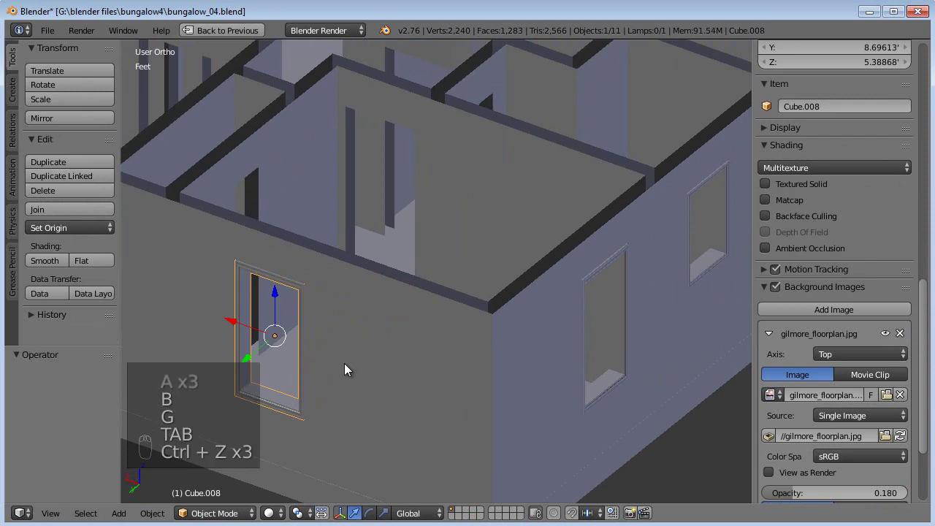
right_click(288, 282)
key("Tab")
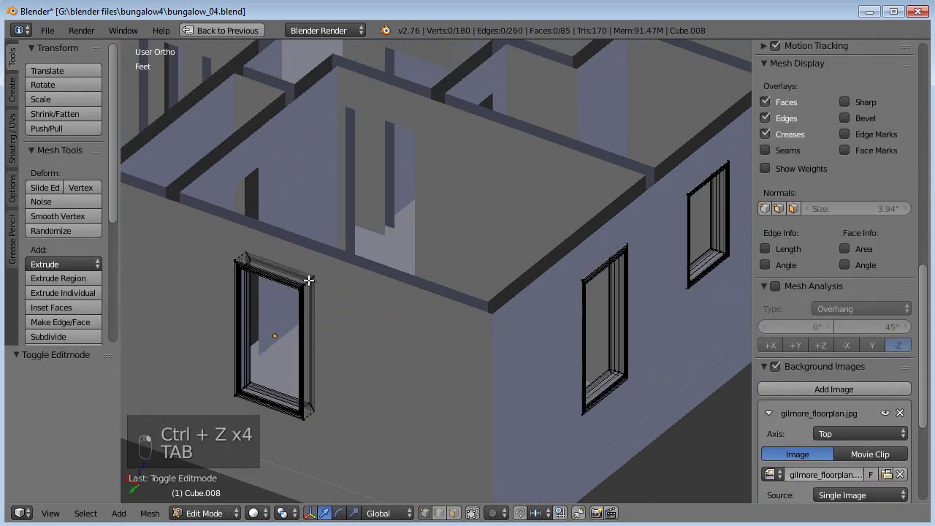
key("Tab")
Step: Select the back bedroom window frame and switch to a top wireframe view over the back wall of the floor plan
scroll(311, 307, "down", 3)
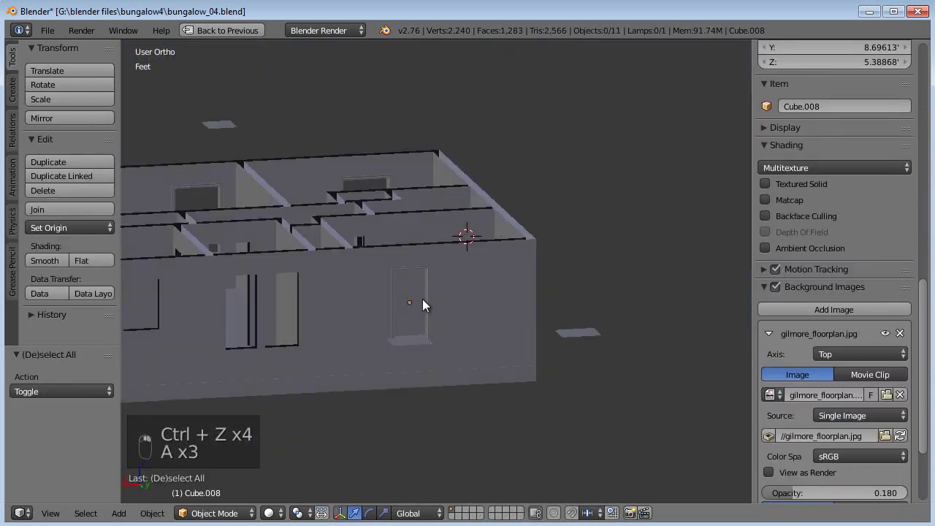
middle_click_drag(422, 299, 360, 324)
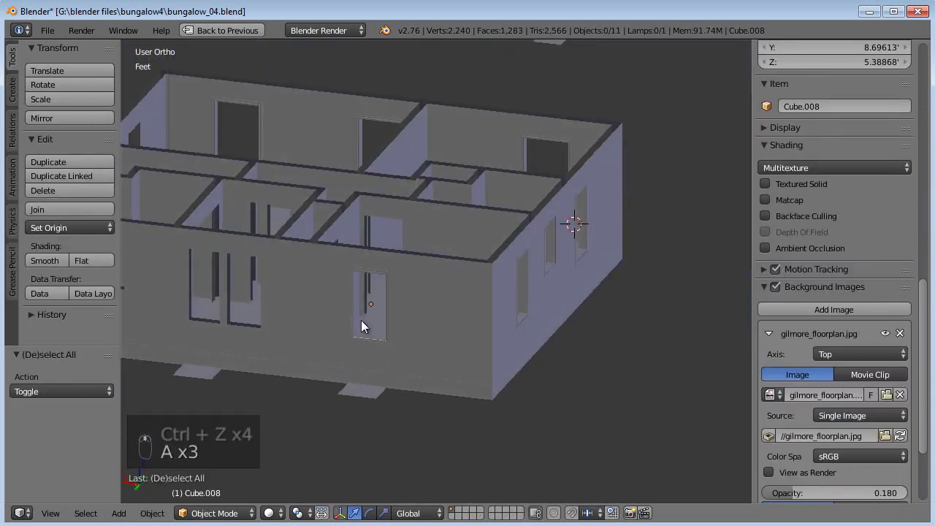
right_click(371, 272)
key("KP_7")
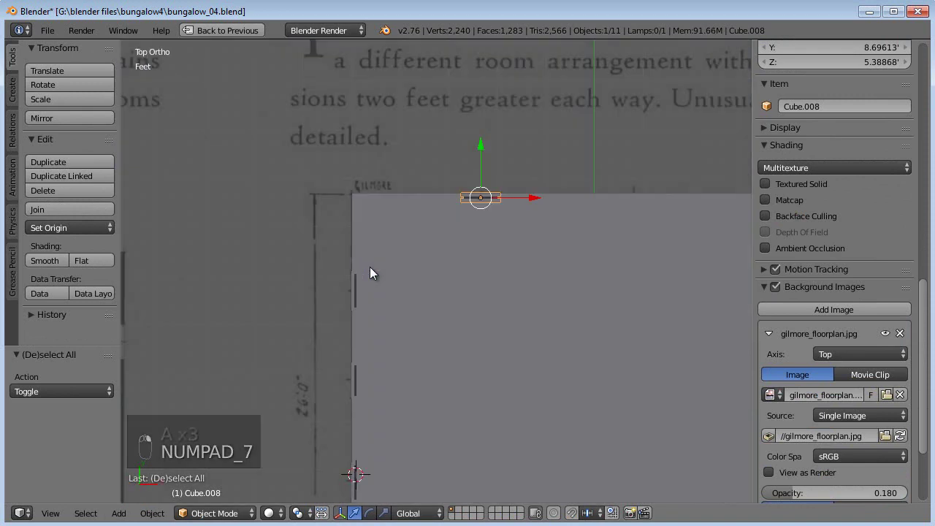
key("z")
middle_click_drag(362, 313, 369, 343, "shift")
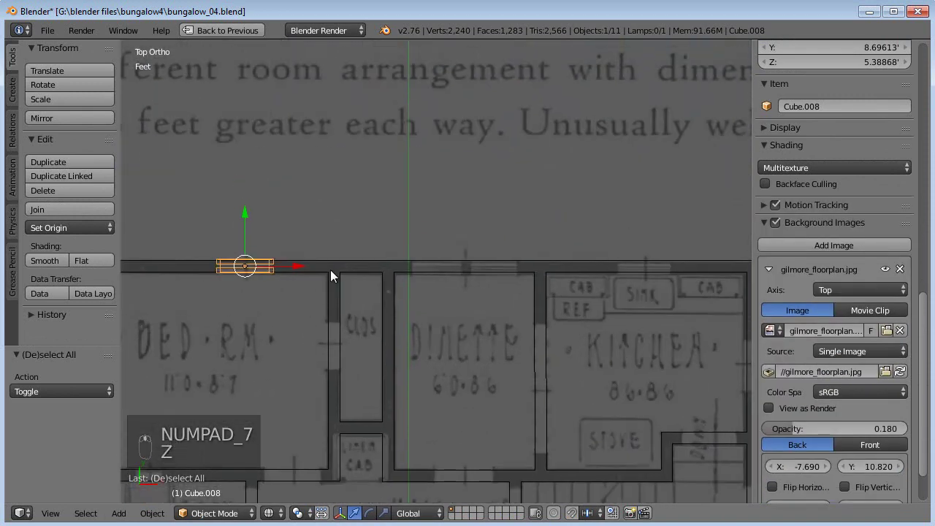
key("shift+d")
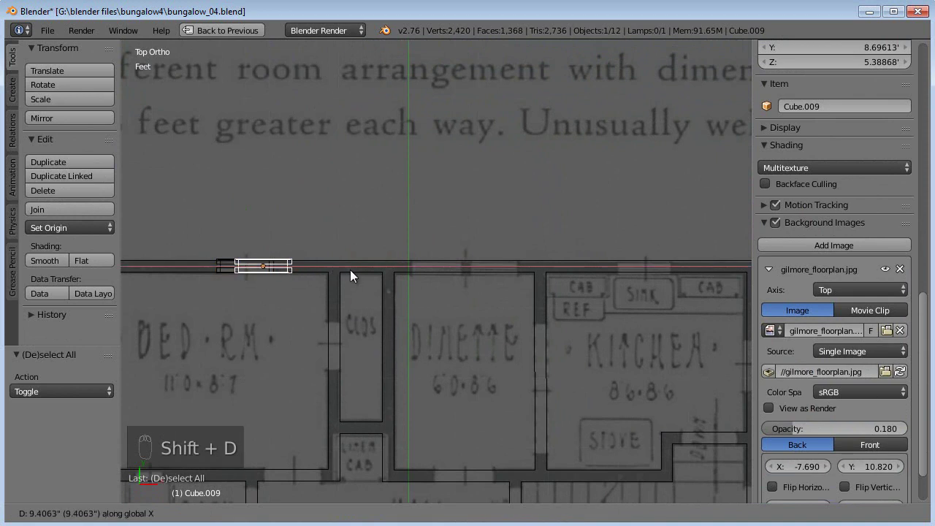
right_click(350, 269)
key("ctrl+z")
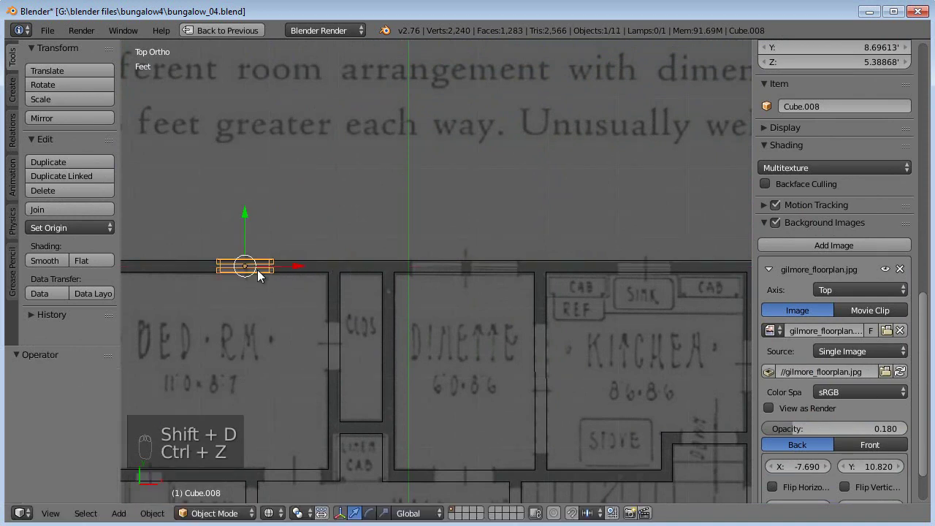
key("g")
right_click(292, 284)
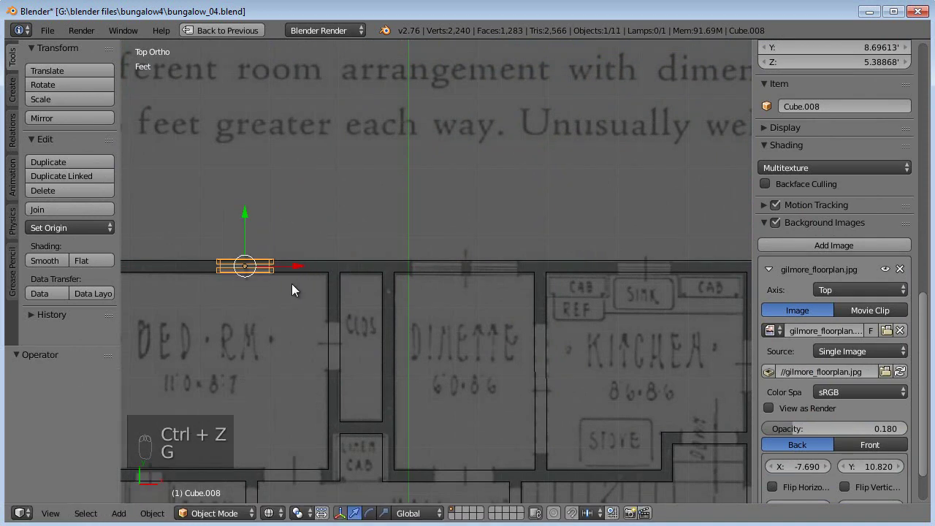
Step: Make two linked duplicates along X for the paired dinette windows, offset 8.089' from the bedroom frame and 2.634' from each other
key("alt+d")
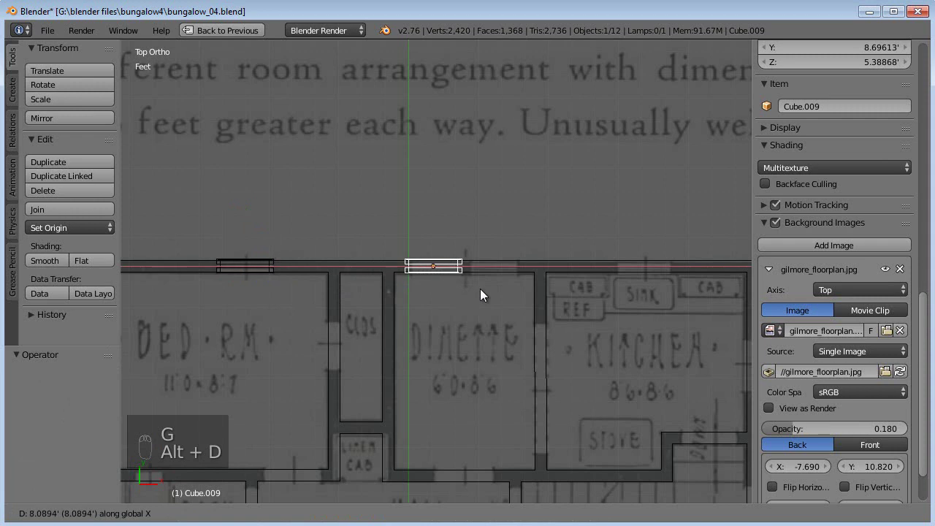
left_click(480, 288)
key("alt+d")
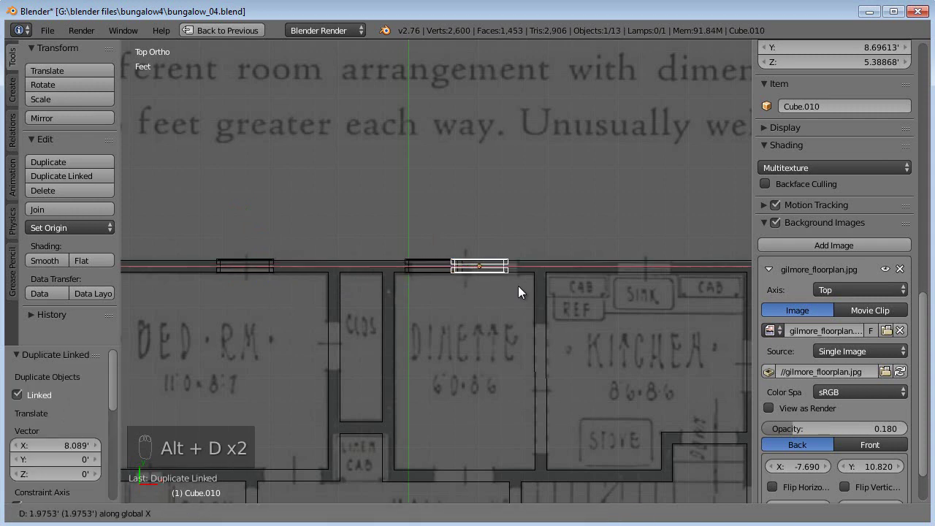
left_click(531, 285)
Step: Make a linked duplicate of the bathroom window frame, rotate it 90° and place it in the kitchen opening above the sink
scroll(475, 321, "down", 5)
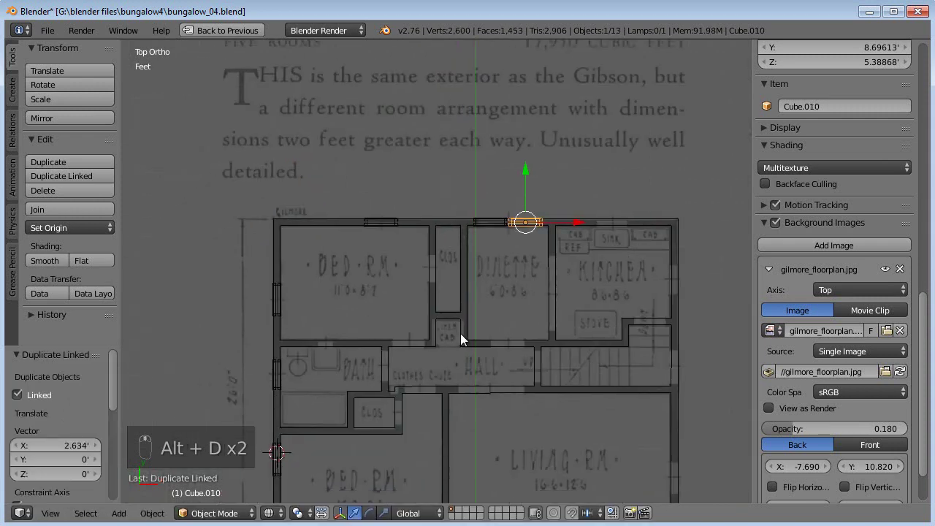
right_click(278, 373)
key("alt+d")
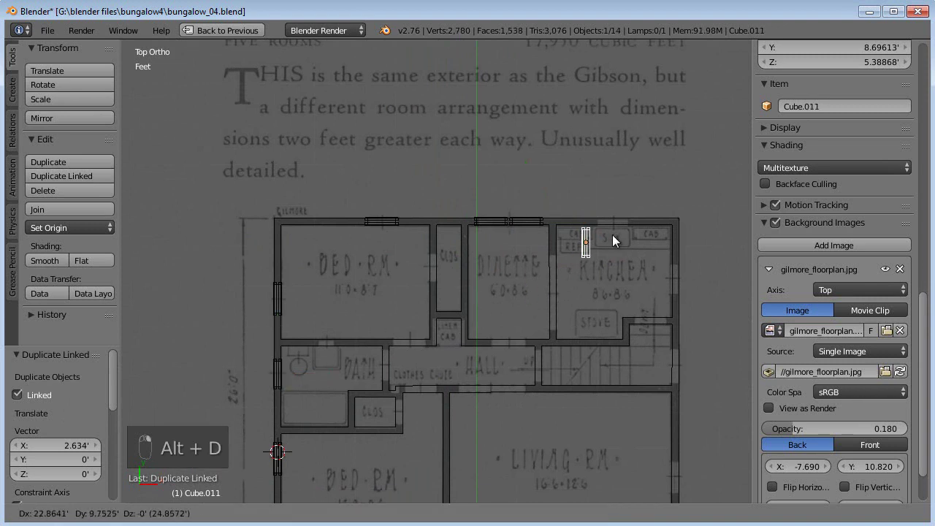
scroll(383, 391, "up", 4)
type("r")
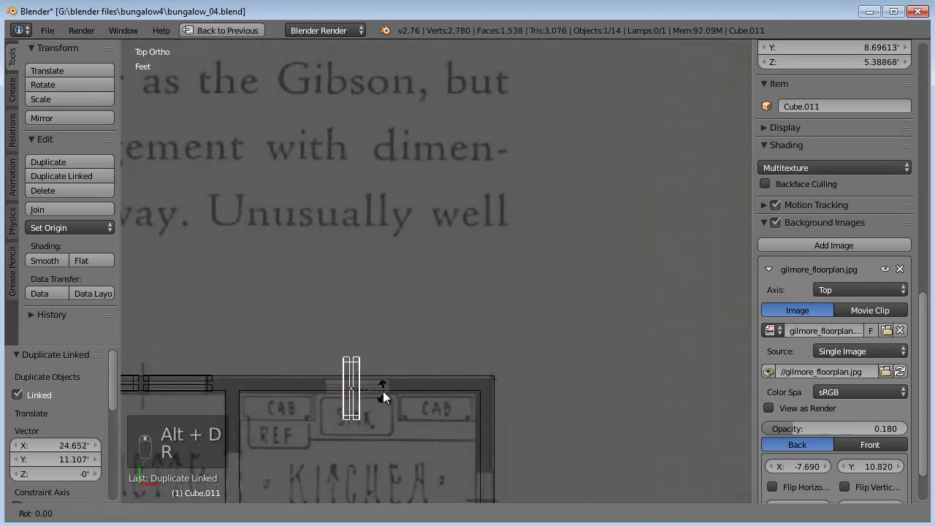
type("90")
key("Return")
key("g")
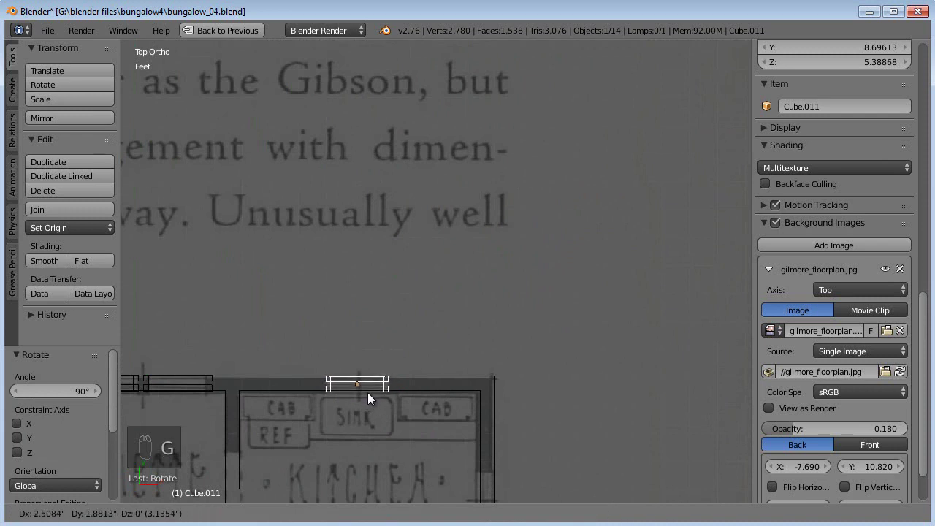
left_click(368, 391)
Step: Make a linked duplicate of the dinette frame nearest the kitchen, rotate it 90° and fit it into the kitchen's side-wall opening
middle_click_drag(314, 398, 529, 342, "shift")
scroll(389, 384, "up", 4)
scroll(381, 386, "down", 5)
middle_click_drag(448, 334, 352, 271, "shift")
right_click(334, 258)
middle_click_drag(407, 372, 356, 260, "shift")
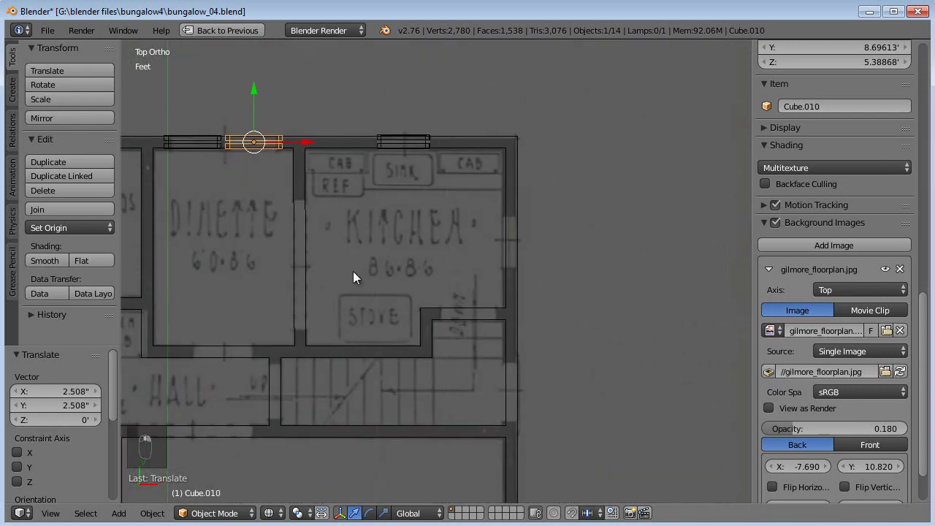
key("alt+d")
left_click(593, 366)
type("r0")
key("Return")
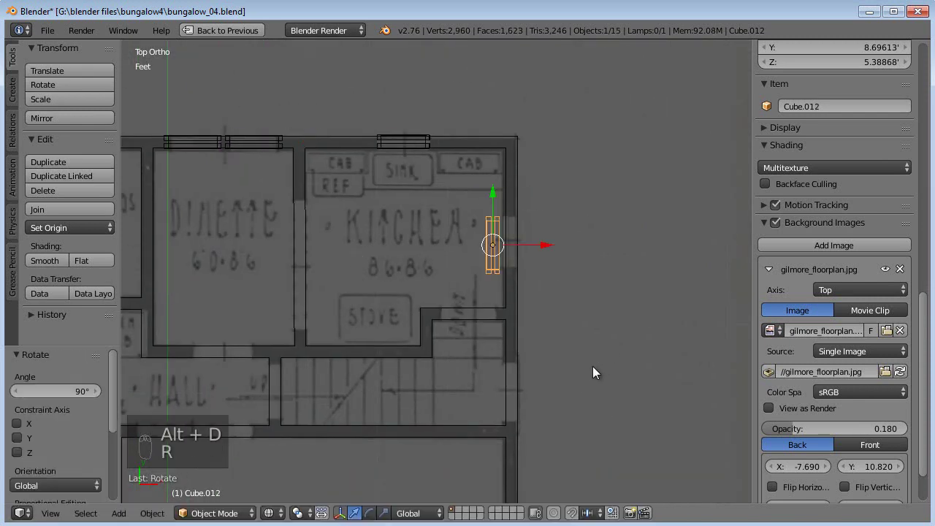
key("g")
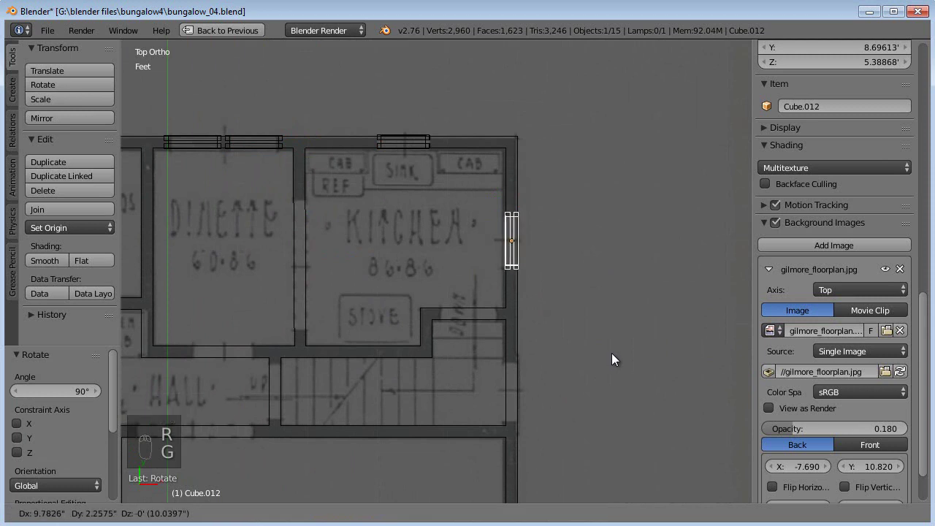
left_click(612, 353)
Step: Place a linked duplicate of the kitchen side frame in the living room's side opening, -14.719' along Y, and return to solid shading
scroll(599, 406, "down", 2)
middle_click_drag(568, 413, 562, 248, "shift")
key("y")
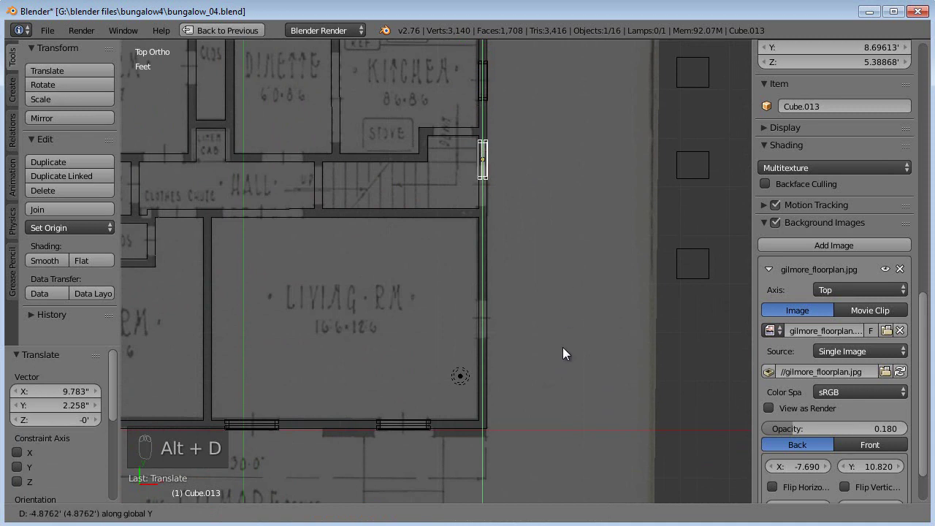
left_click(563, 486)
middle_click_drag(586, 431, 447, 312)
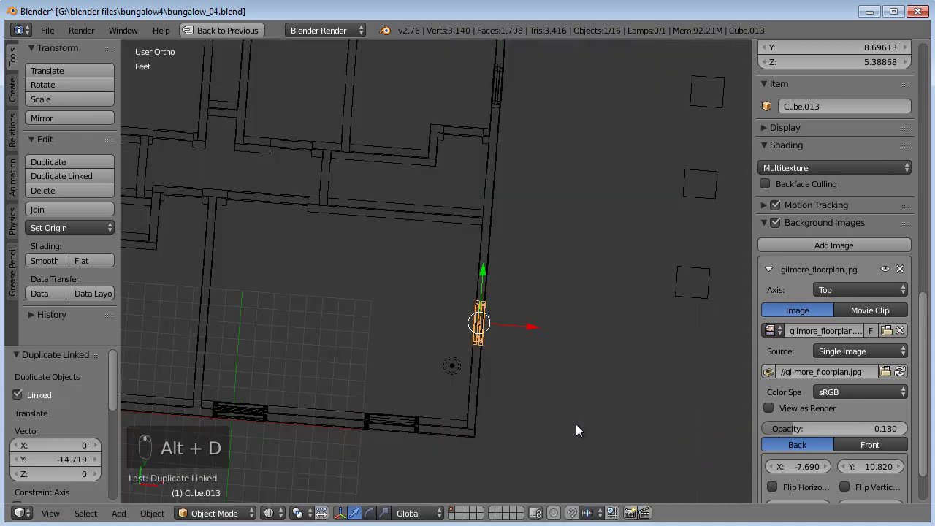
scroll(447, 313, "up", 5)
key("a")
key("z")
middle_click_drag(491, 335, 570, 309)
Step: In Edit Mode on a linked side-wall window frame, box-select the stray square face outside the house and delete its vertices
right_click(409, 314)
scroll(439, 307, "down", 5)
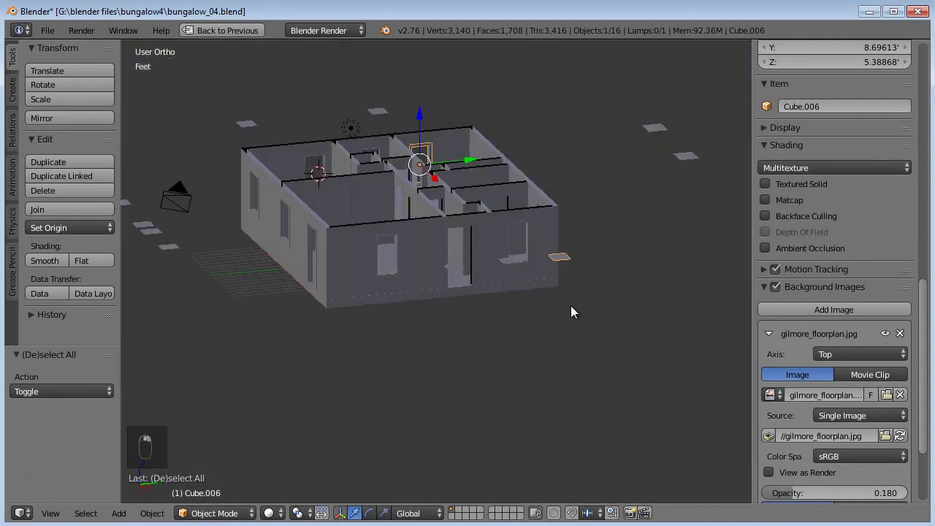
key("Tab")
scroll(512, 309, "down", 4)
middle_click_drag(512, 309, 365, 307)
key("a")
key("a")
key("a")
key("b")
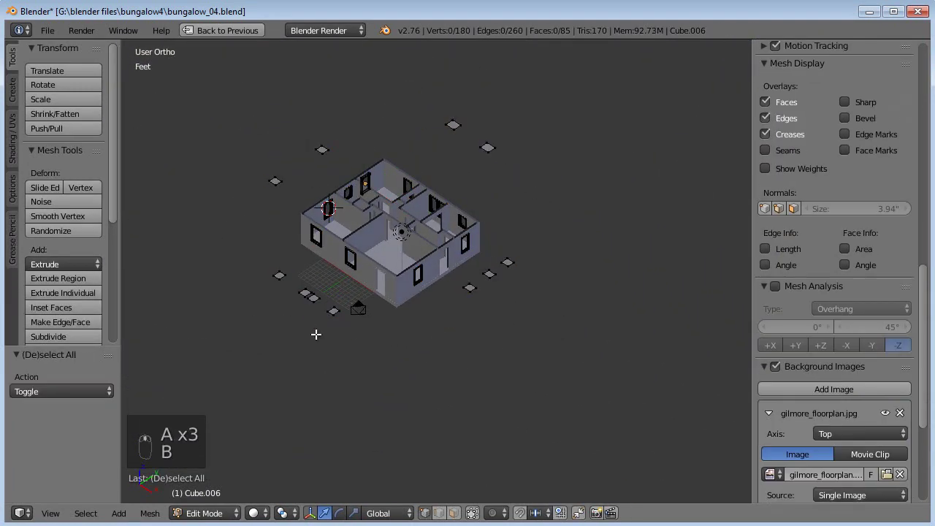
key("a")
key("a")
key("a")
key("b")
left_click_drag(302, 159, 266, 184)
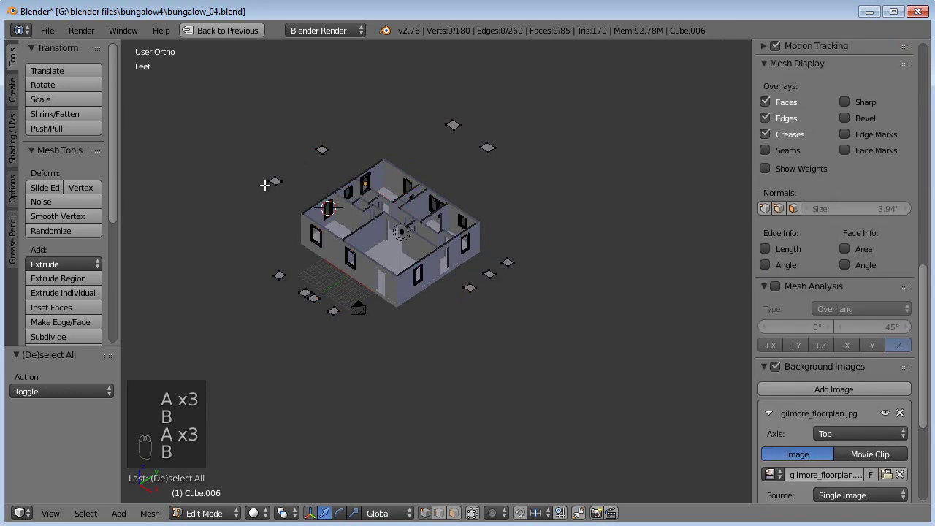
key("a")
key("a")
key("a")
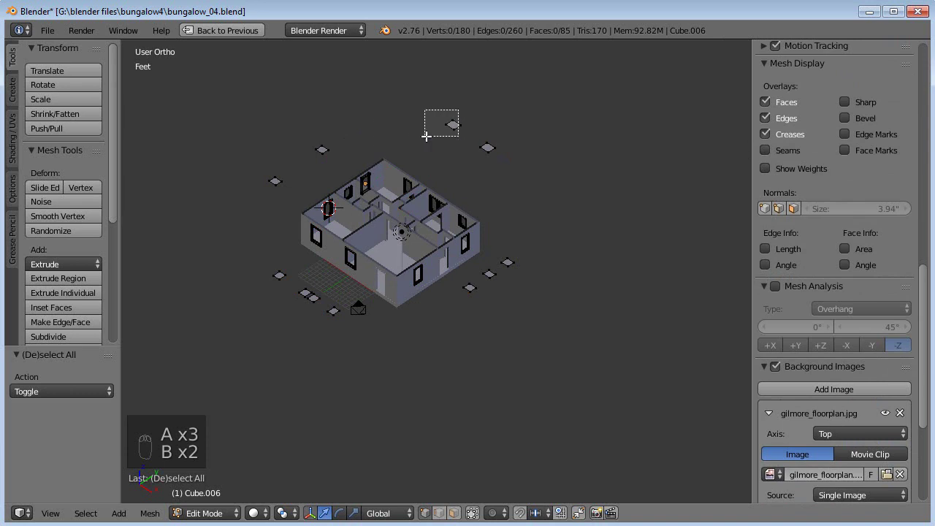
left_click_drag(494, 287, 494, 288)
key("b")
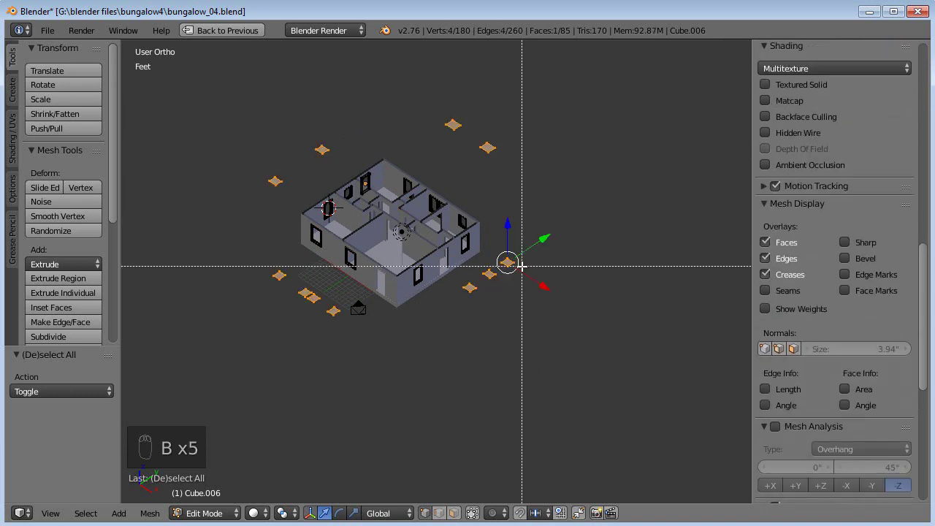
key("Delete")
left_click(525, 260)
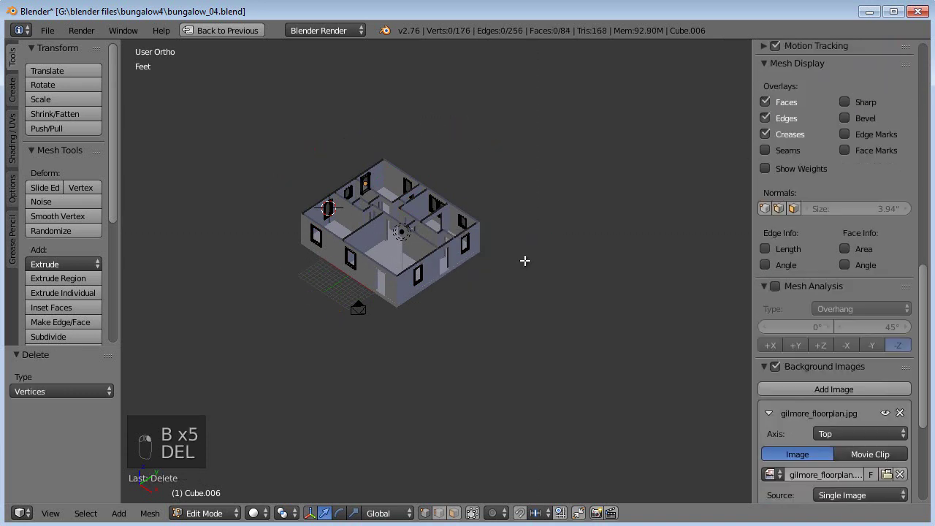
key("Tab")
Step: Move and scale the kitchen sink window frame along X so it fits its opening in the back wall
scroll(407, 299, "up", 3)
scroll(407, 299, "up", 5)
middle_click_drag(594, 272, 287, 352)
scroll(415, 333, "up", 5)
middle_click_drag(423, 368, 468, 274, "shift")
scroll(503, 304, "up", 2)
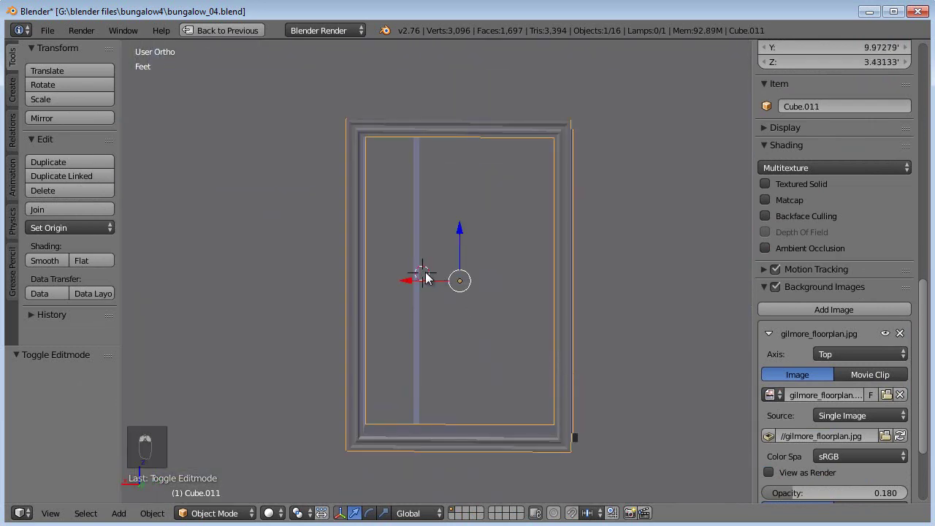
key("g")
key("x")
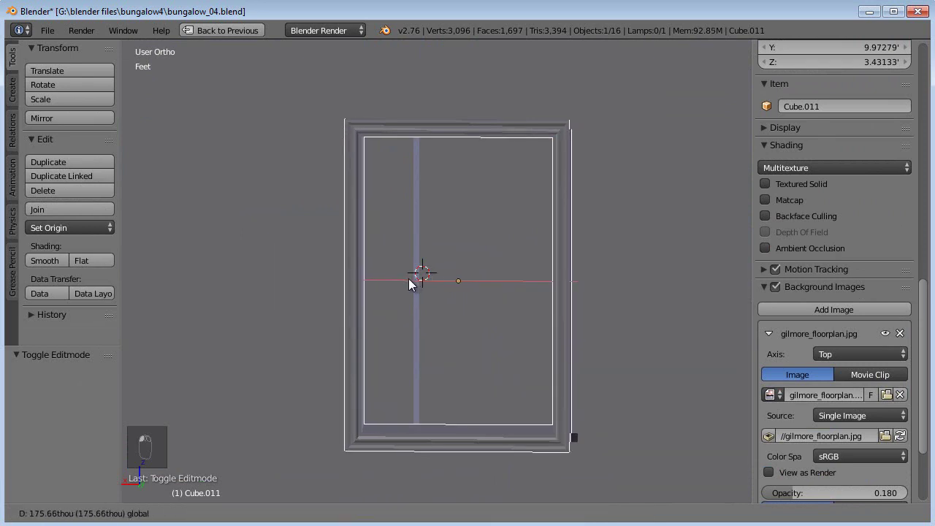
left_click(413, 279)
key("s")
key("x")
left_click(405, 277)
left_click_drag(406, 278, 411, 279)
key("a")
Step: Nudge both dinette frames along X to fit their openings, moving the one nearest the kitchen by about -870 thou
scroll(539, 324, "down", 4)
middle_click_drag(540, 323, 382, 311)
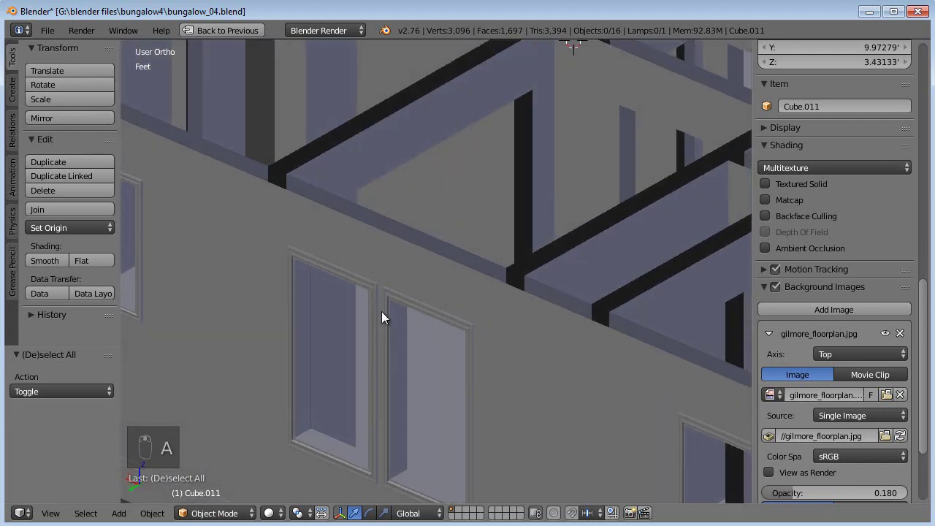
left_click_drag(303, 346, 312, 354)
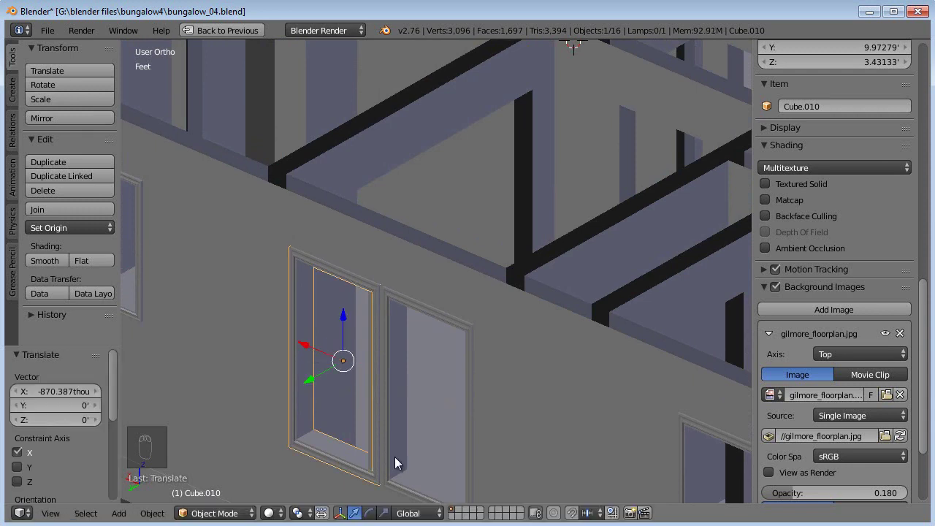
left_click_drag(399, 381, 400, 379)
scroll(409, 389, "down", 3)
key("a")
Step: Inspect the fitted door and window frames around the house, changing to perspective view for the front and side walls
middle_click_drag(424, 390, 503, 398)
middle_click_drag(502, 398, 386, 403, "shift")
middle_click_drag(532, 391, 273, 382)
scroll(292, 382, "down", 3)
middle_click_drag(338, 381, 449, 340)
scroll(346, 355, "up", 6)
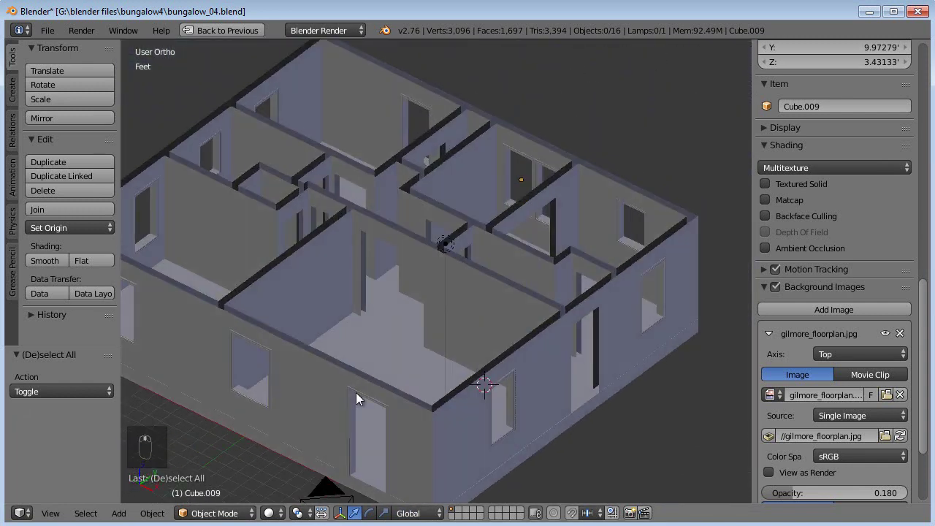
middle_click_drag(337, 357, 361, 319)
scroll(340, 355, "up", 5)
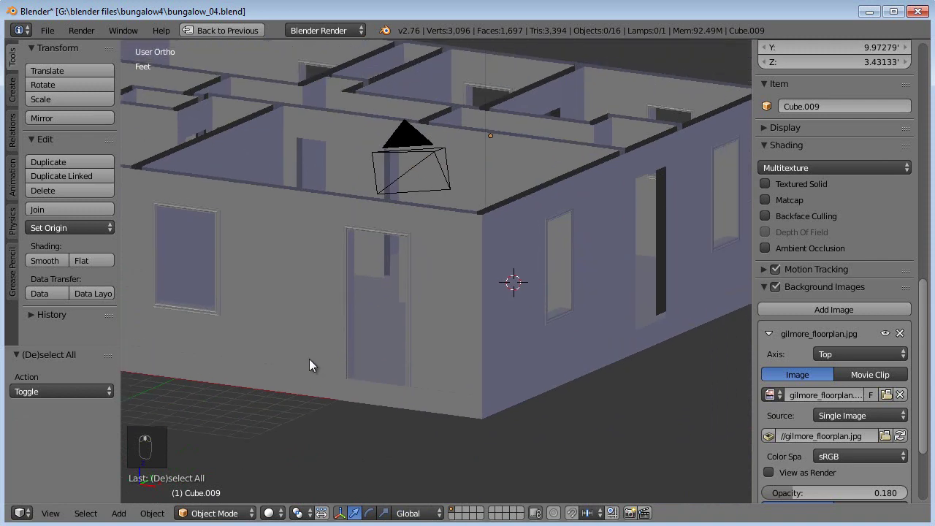
key("KP_5")
scroll(421, 378, "down", 5)
middle_click_drag(439, 366, 390, 341)
scroll(390, 341, "up", 3)
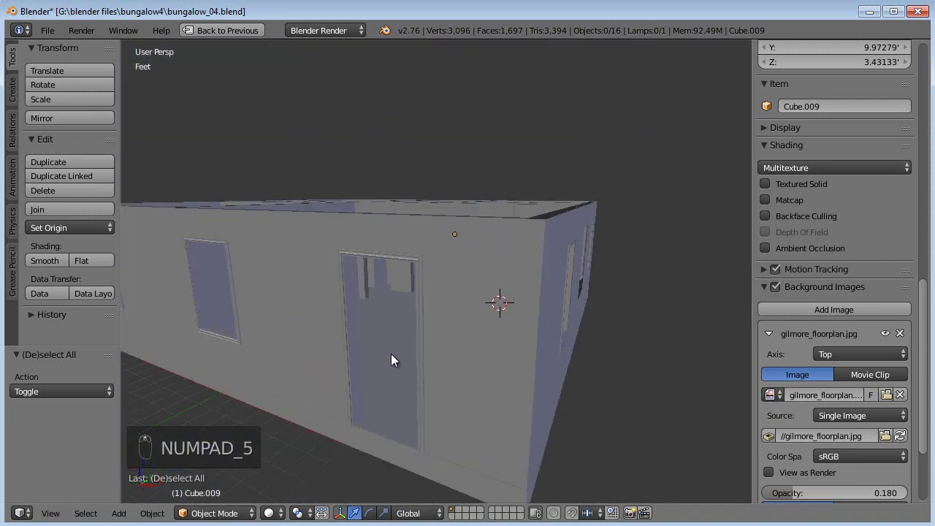
scroll(387, 361, "up", 3)
middle_click_drag(448, 315, 422, 324)
scroll(421, 324, "down", 5)
Step: Bring the whole front of the bungalow into view and save the file
middle_click_drag(422, 363, 437, 315)
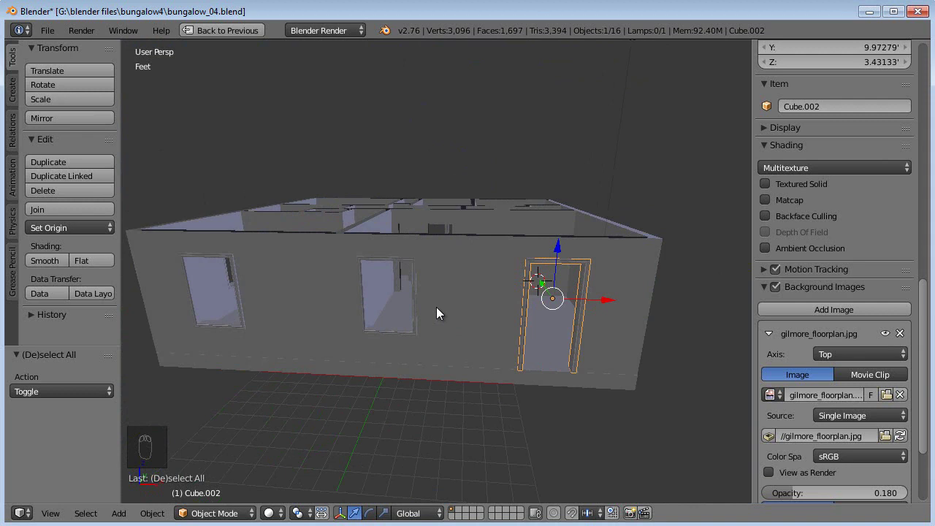
middle_click_drag(511, 307, 532, 319)
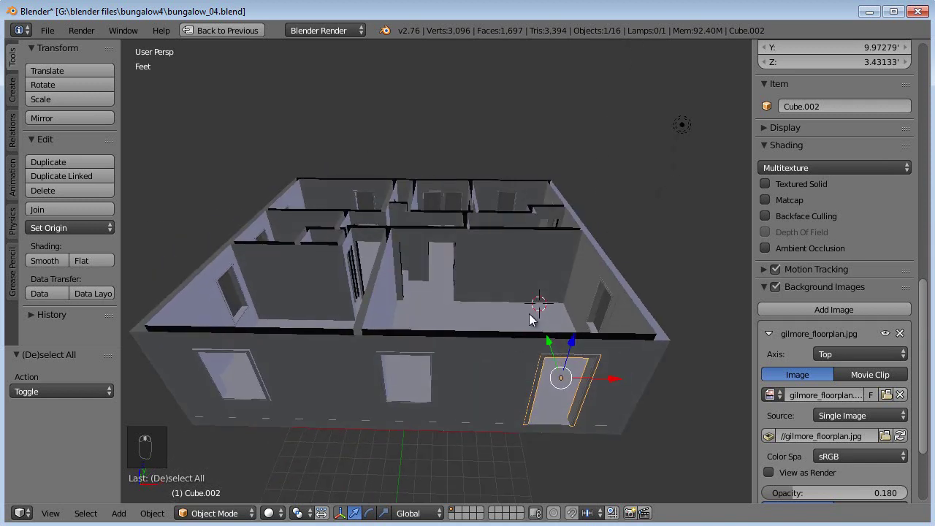
key("ctrl+s")
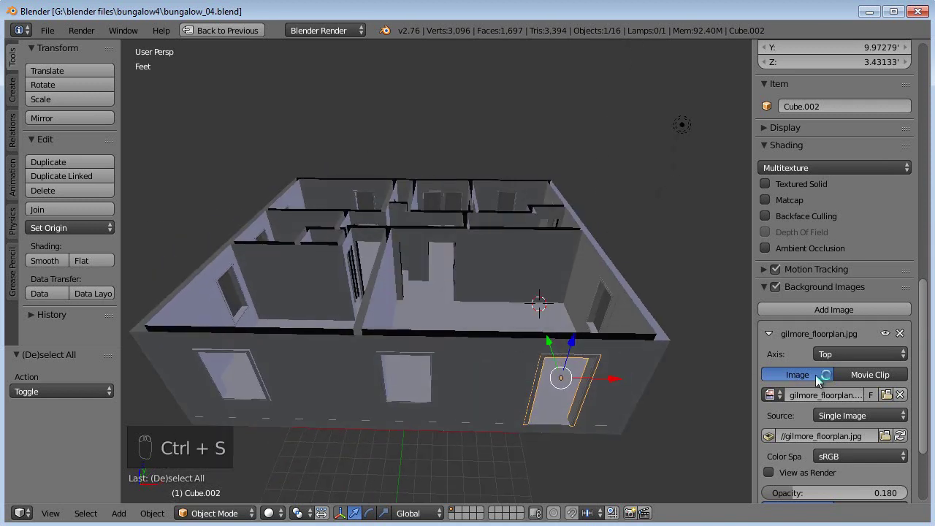